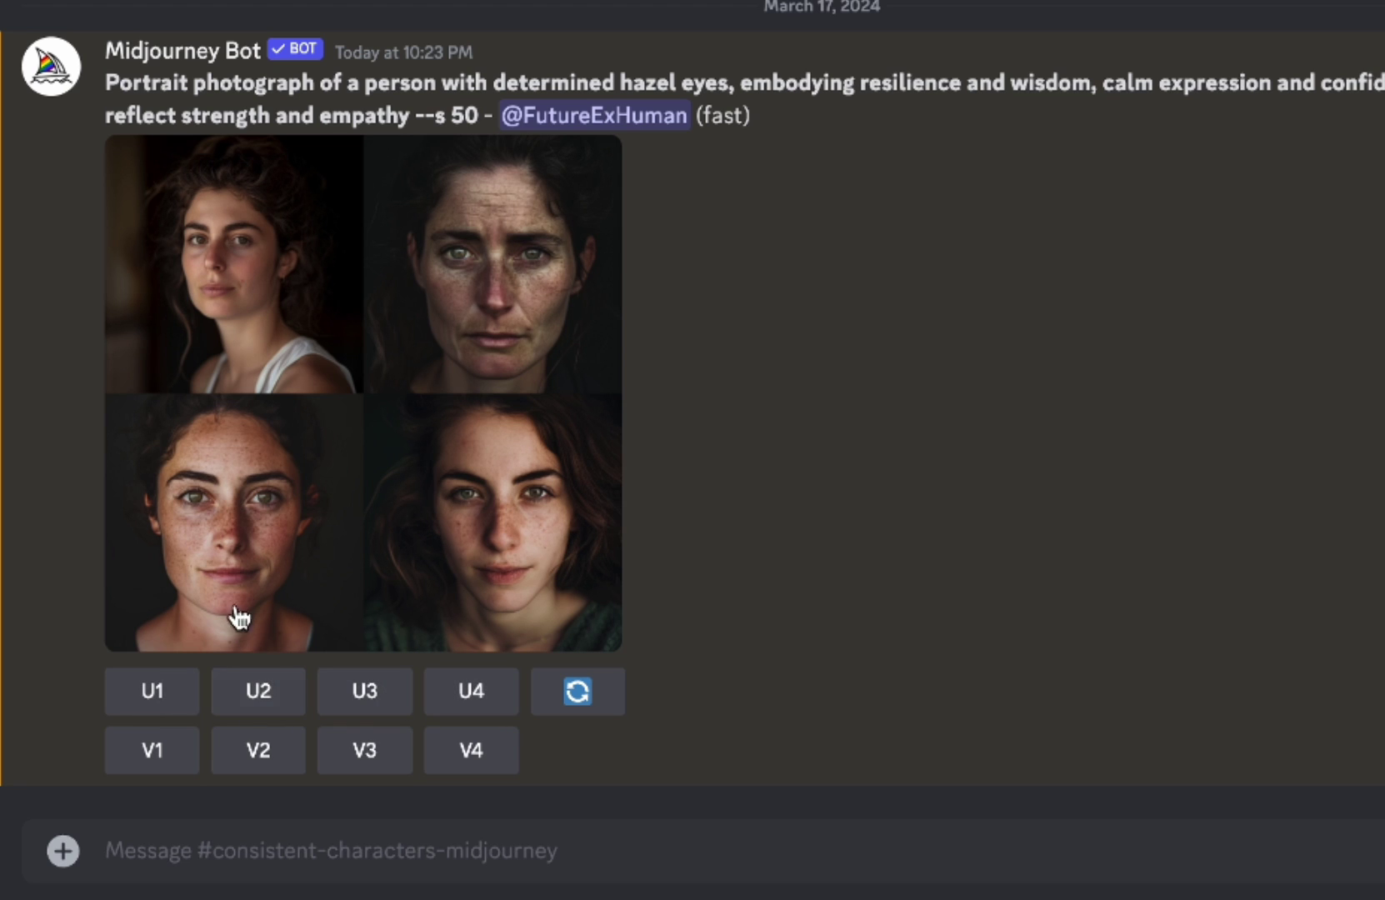
Upscale the third portrait of the hazel-eyed person and copy the link of the enlarged image
left_click(371, 700)
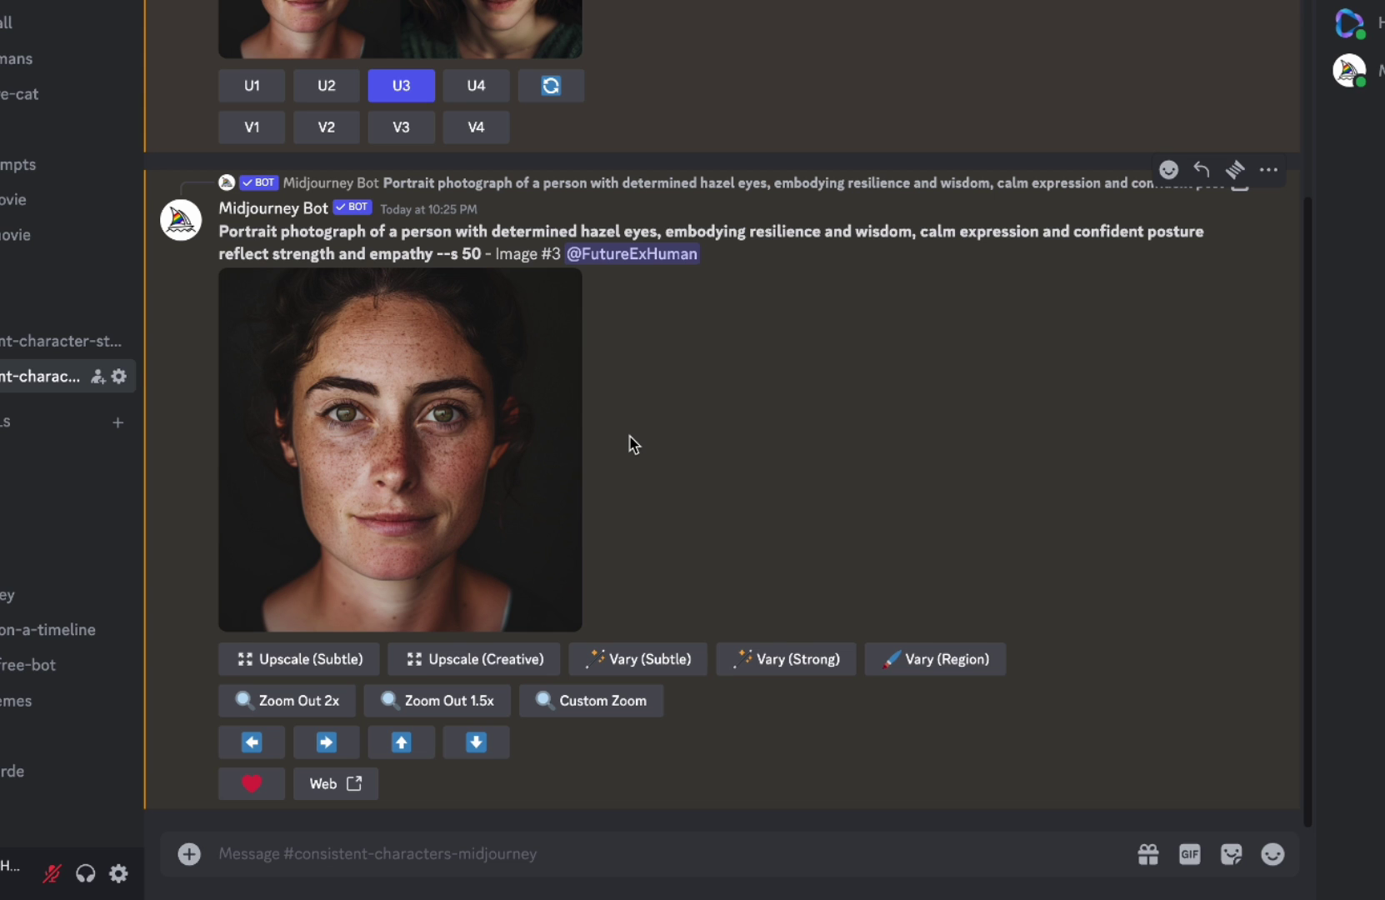
left_click(483, 446)
right_click(624, 369)
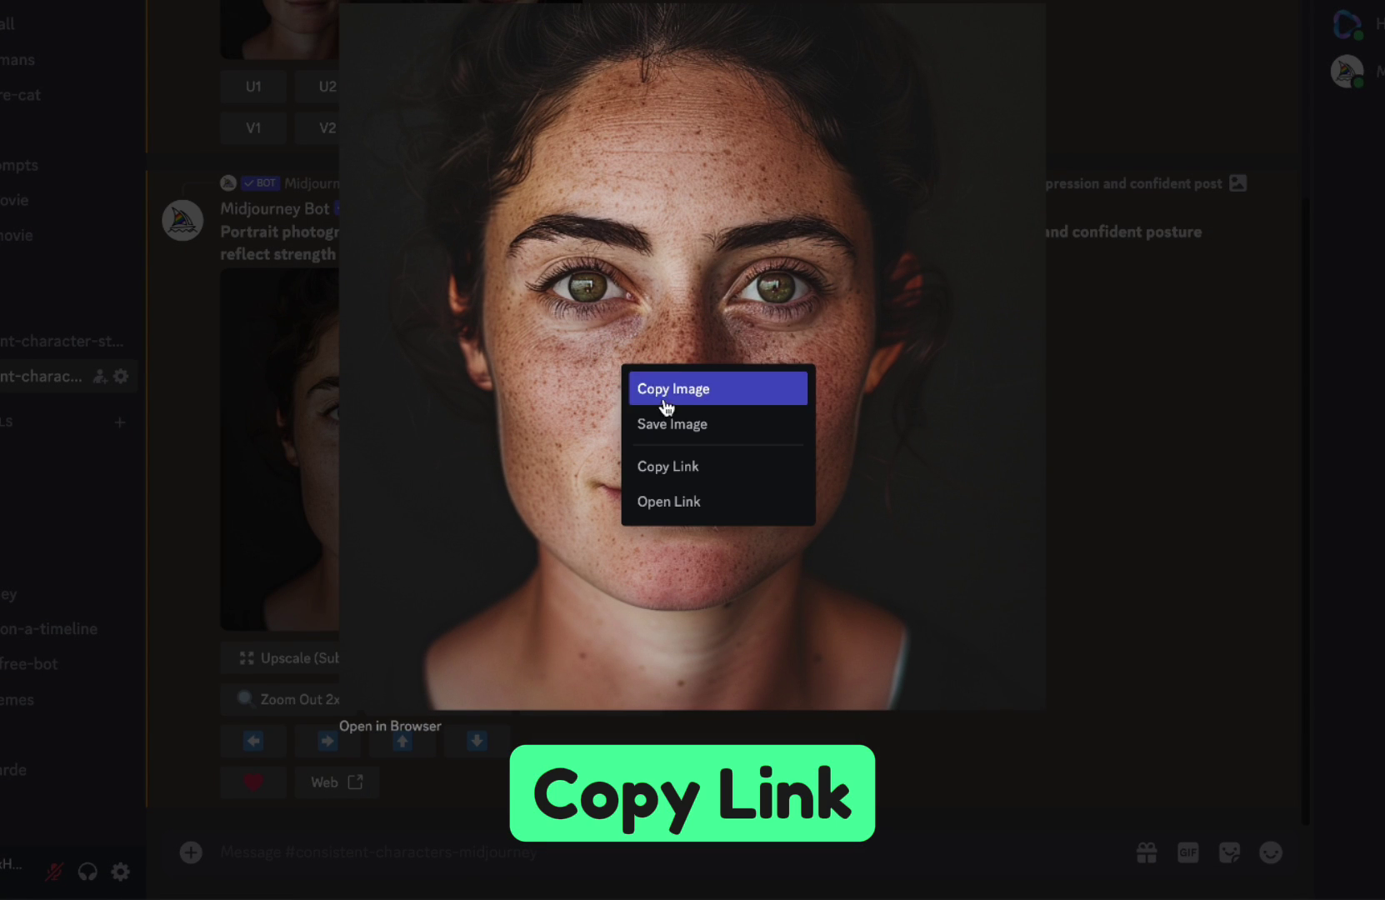
left_click(688, 472)
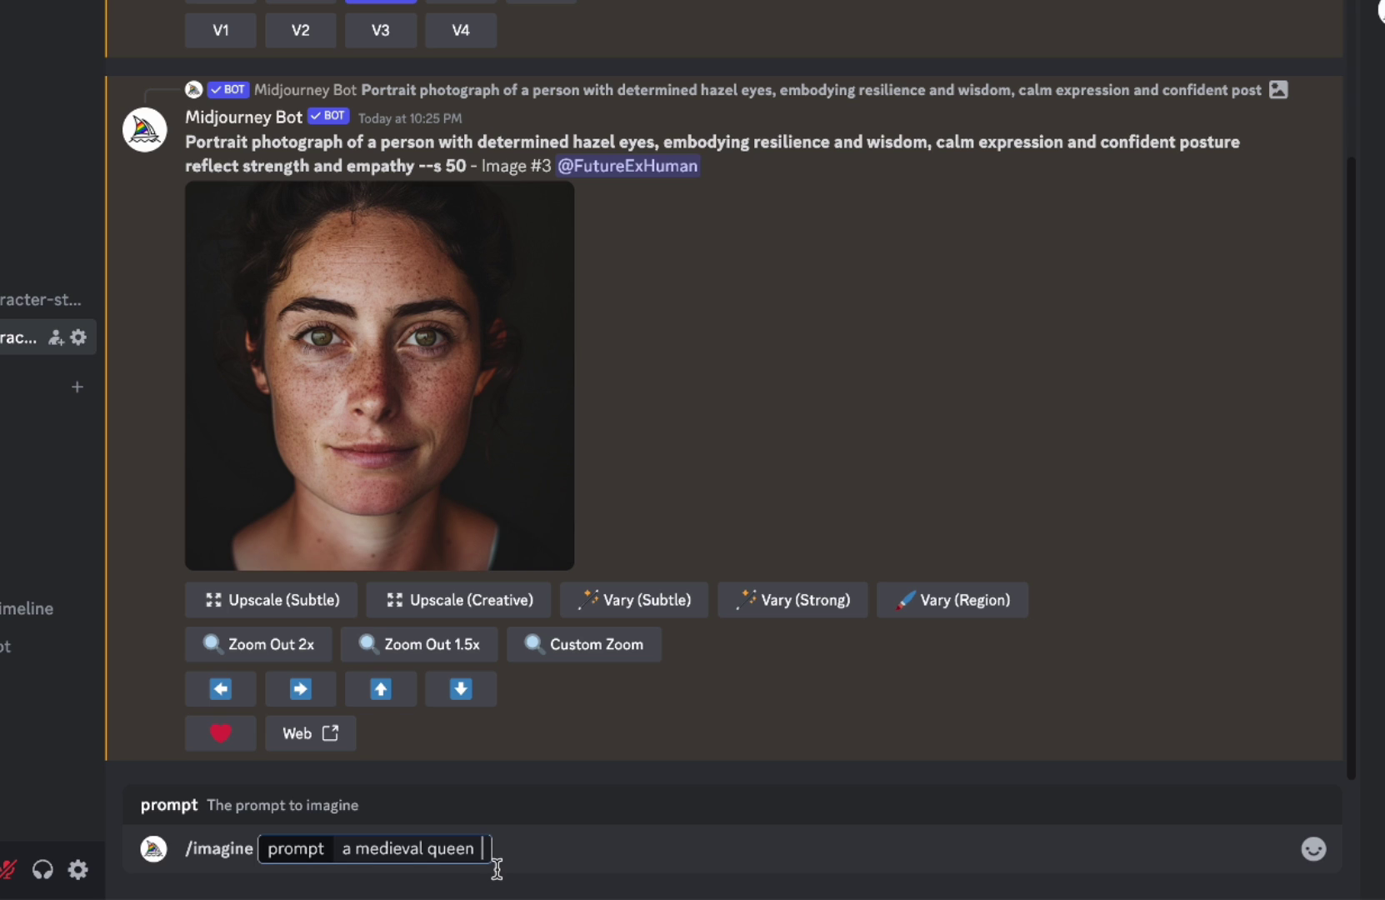
Add --cref and the copied portrait link to the "a medieval queen" imagine prompt and generate the images
type("--cref")
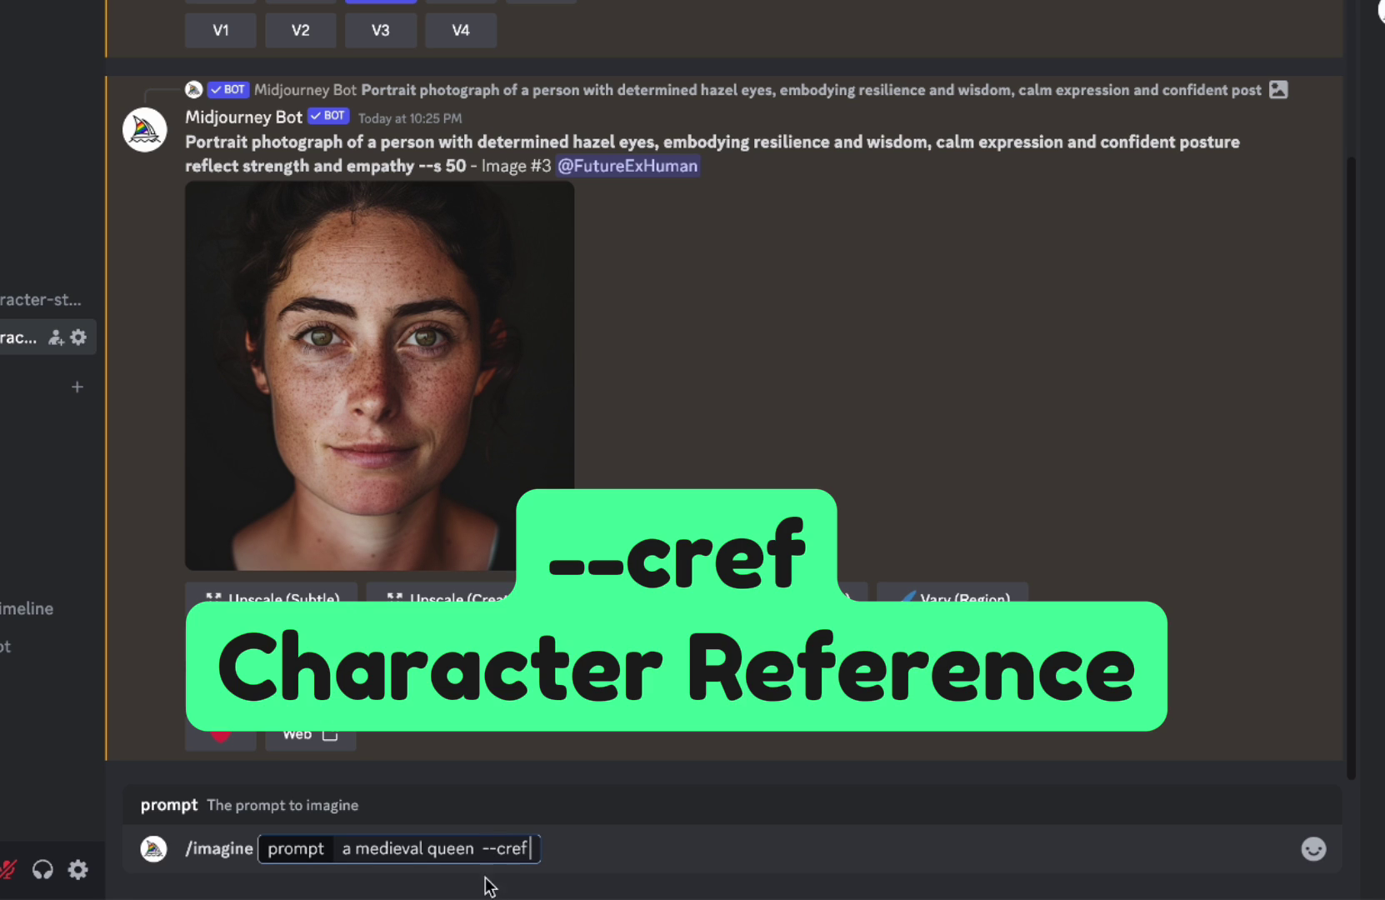
left_click_drag(483, 847, 527, 849)
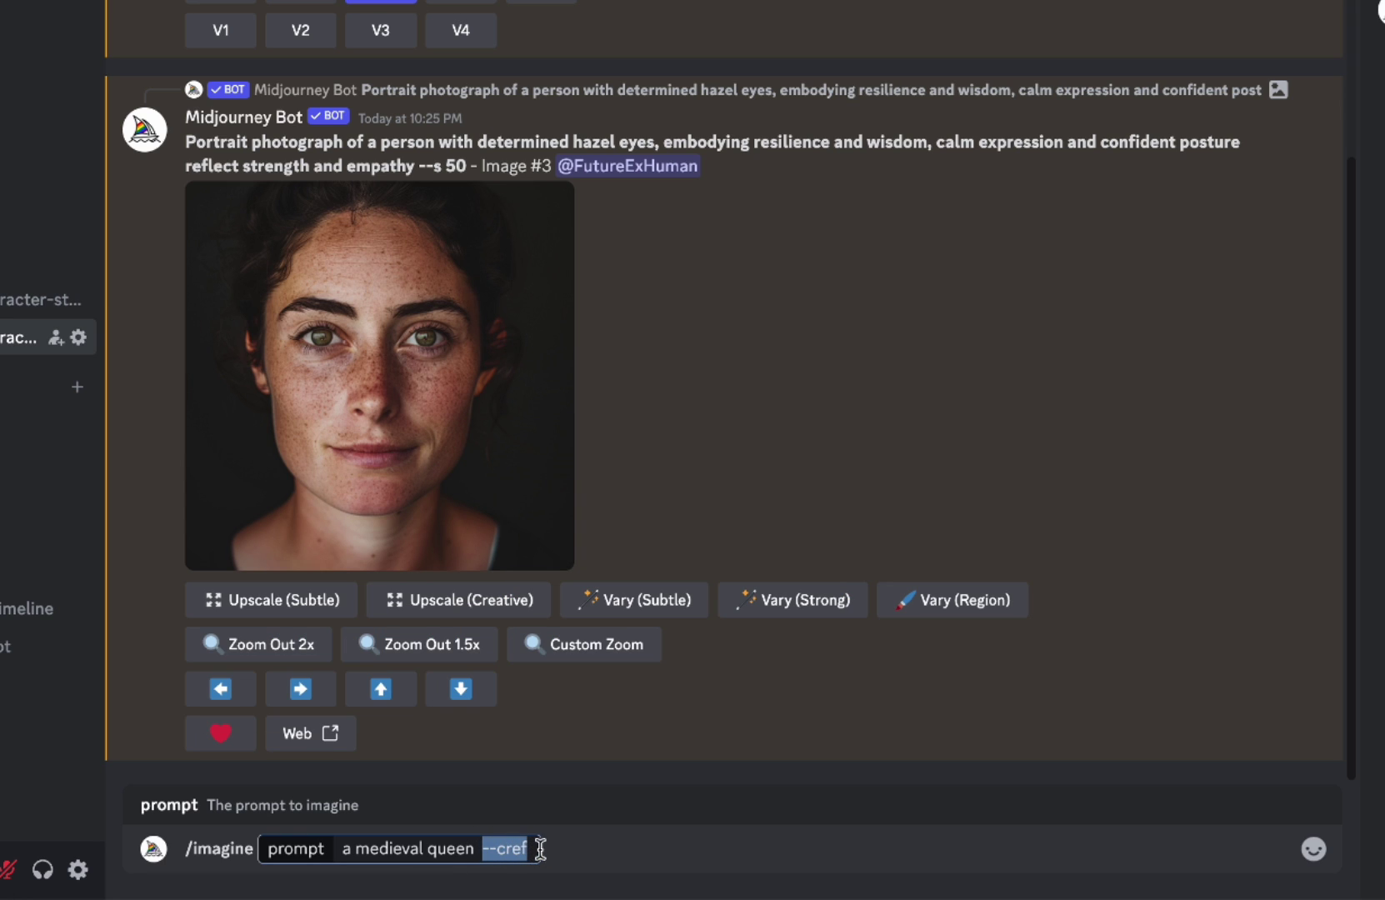
left_click(537, 848)
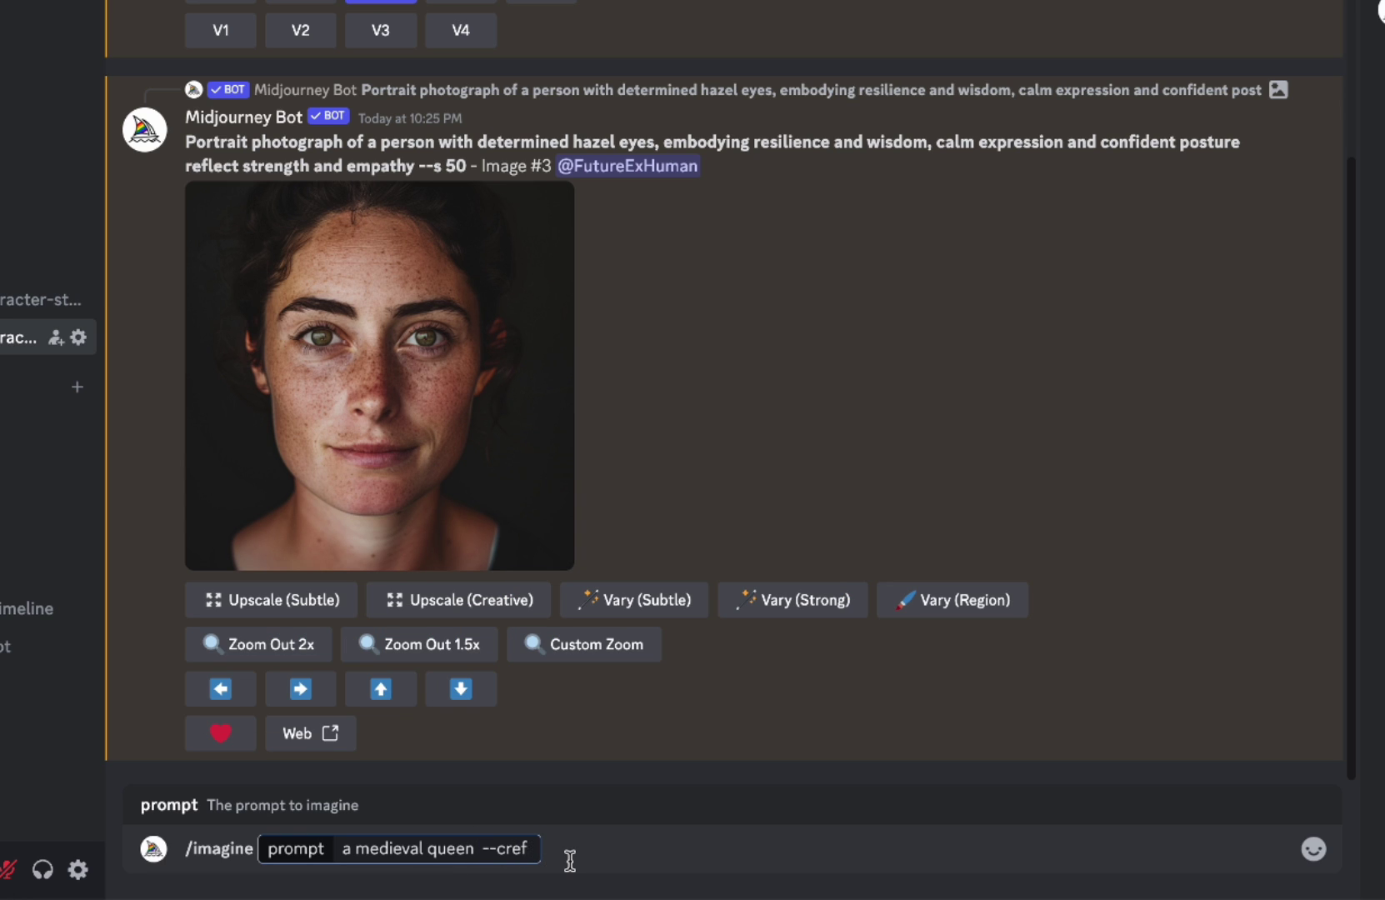
key("ctrl+v")
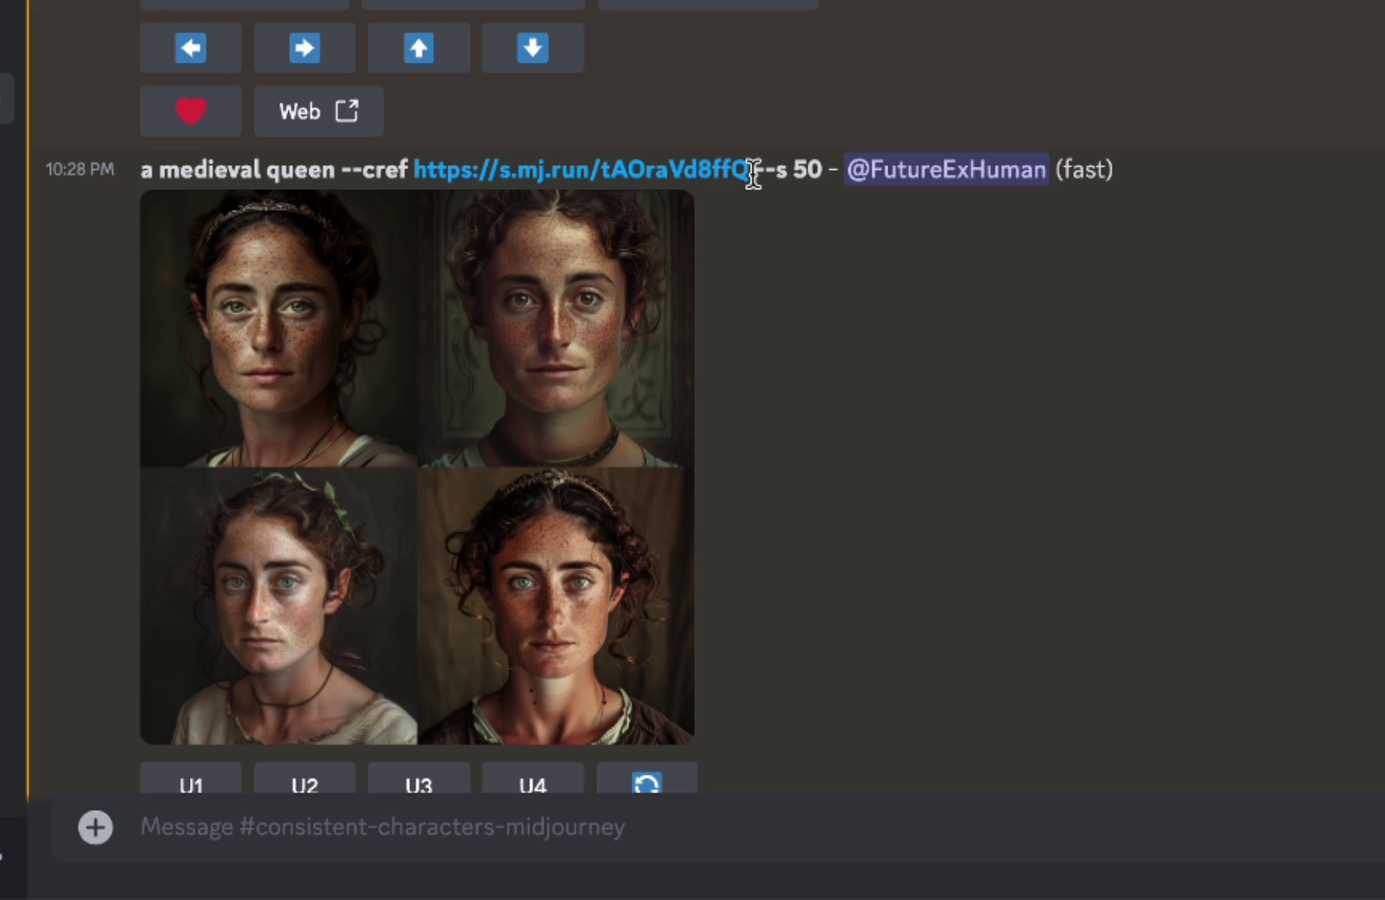
Select the shortened character reference link in the prompt line above the medieval queen images
left_click_drag(752, 170, 429, 179)
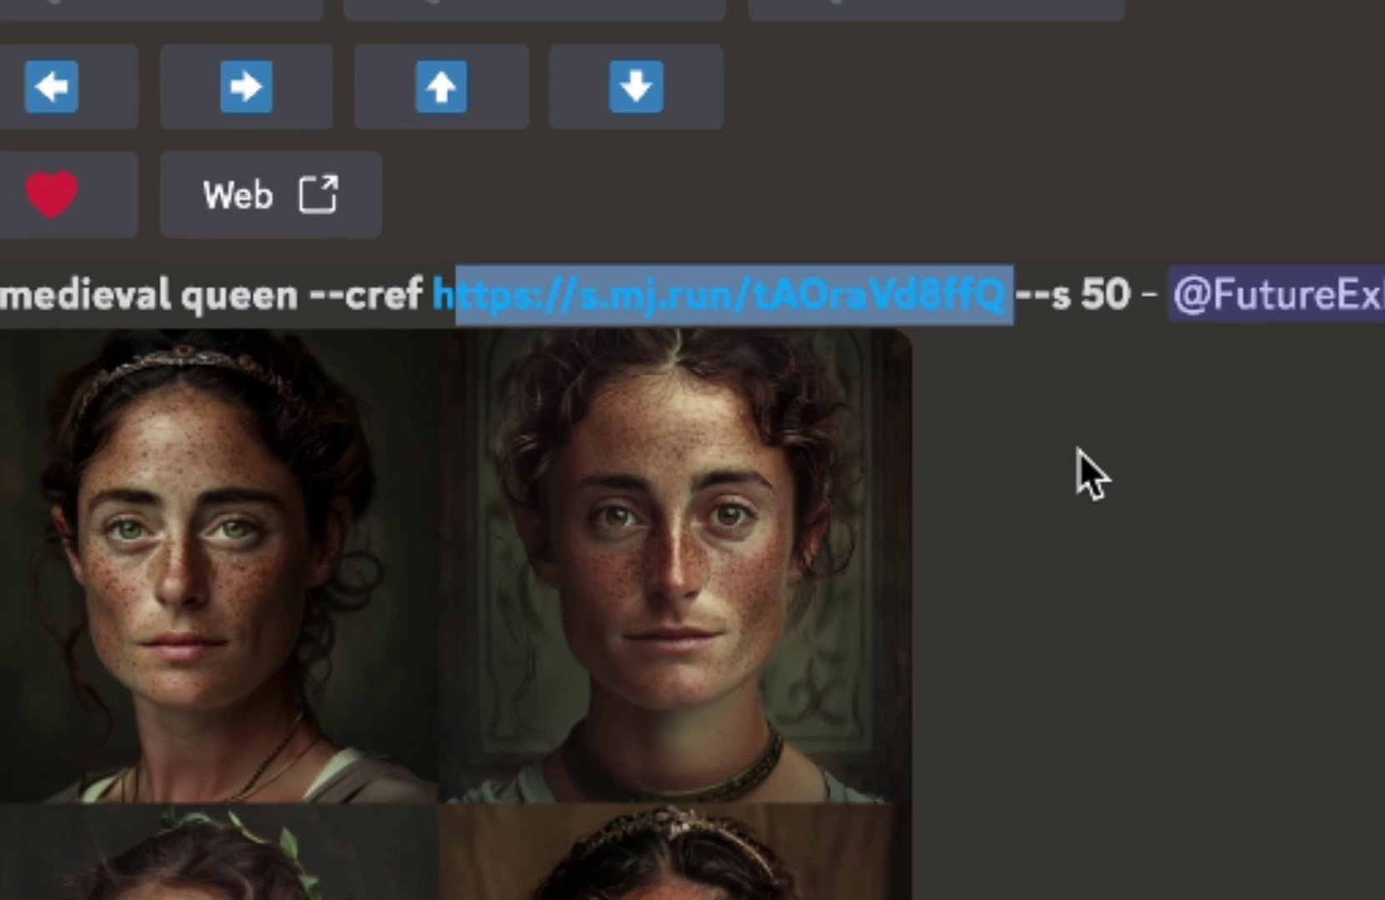
left_click(792, 274)
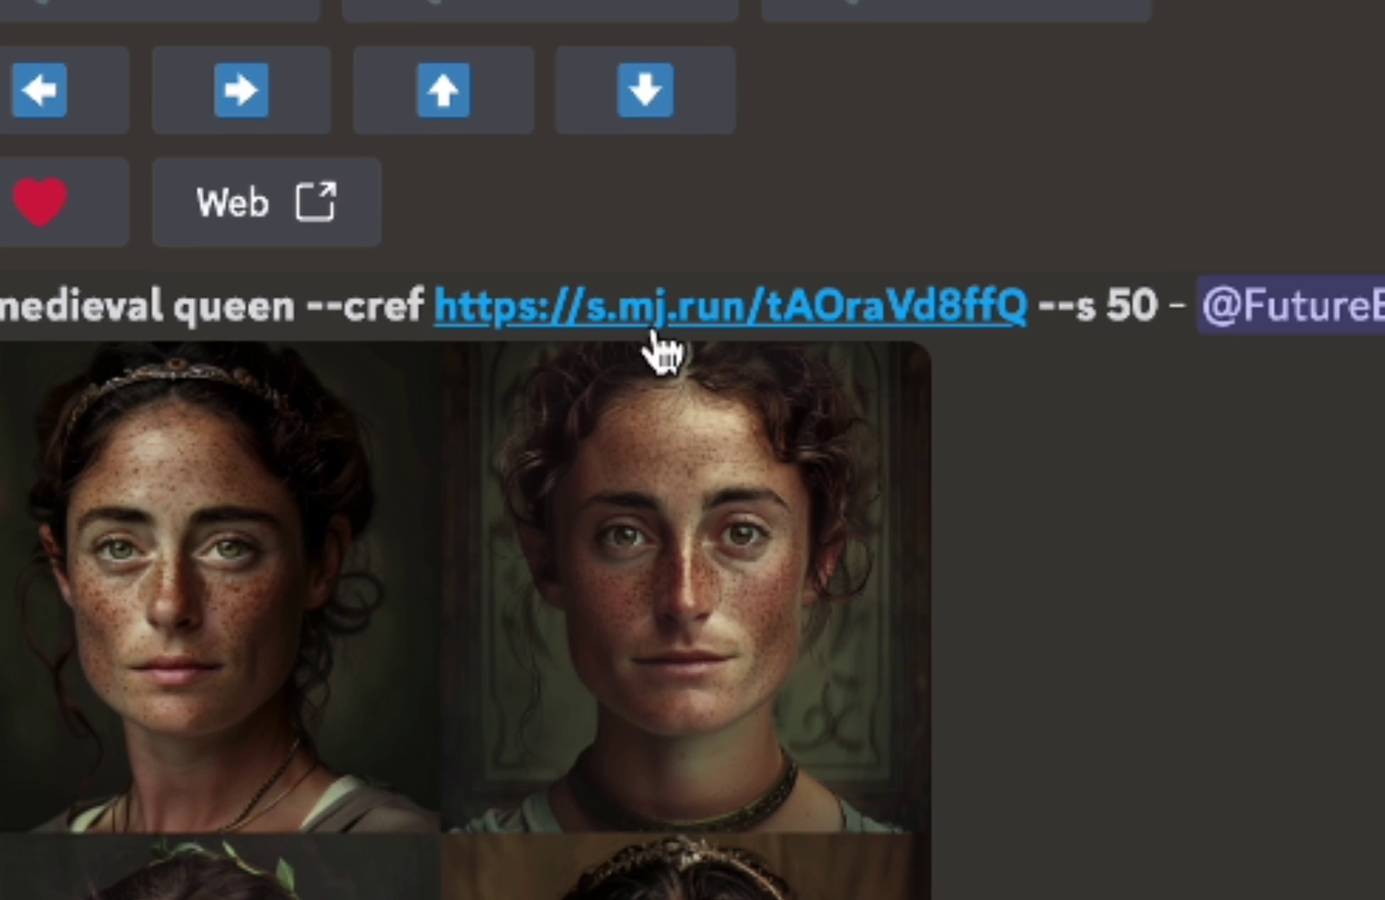
left_click_drag(1039, 309, 442, 306)
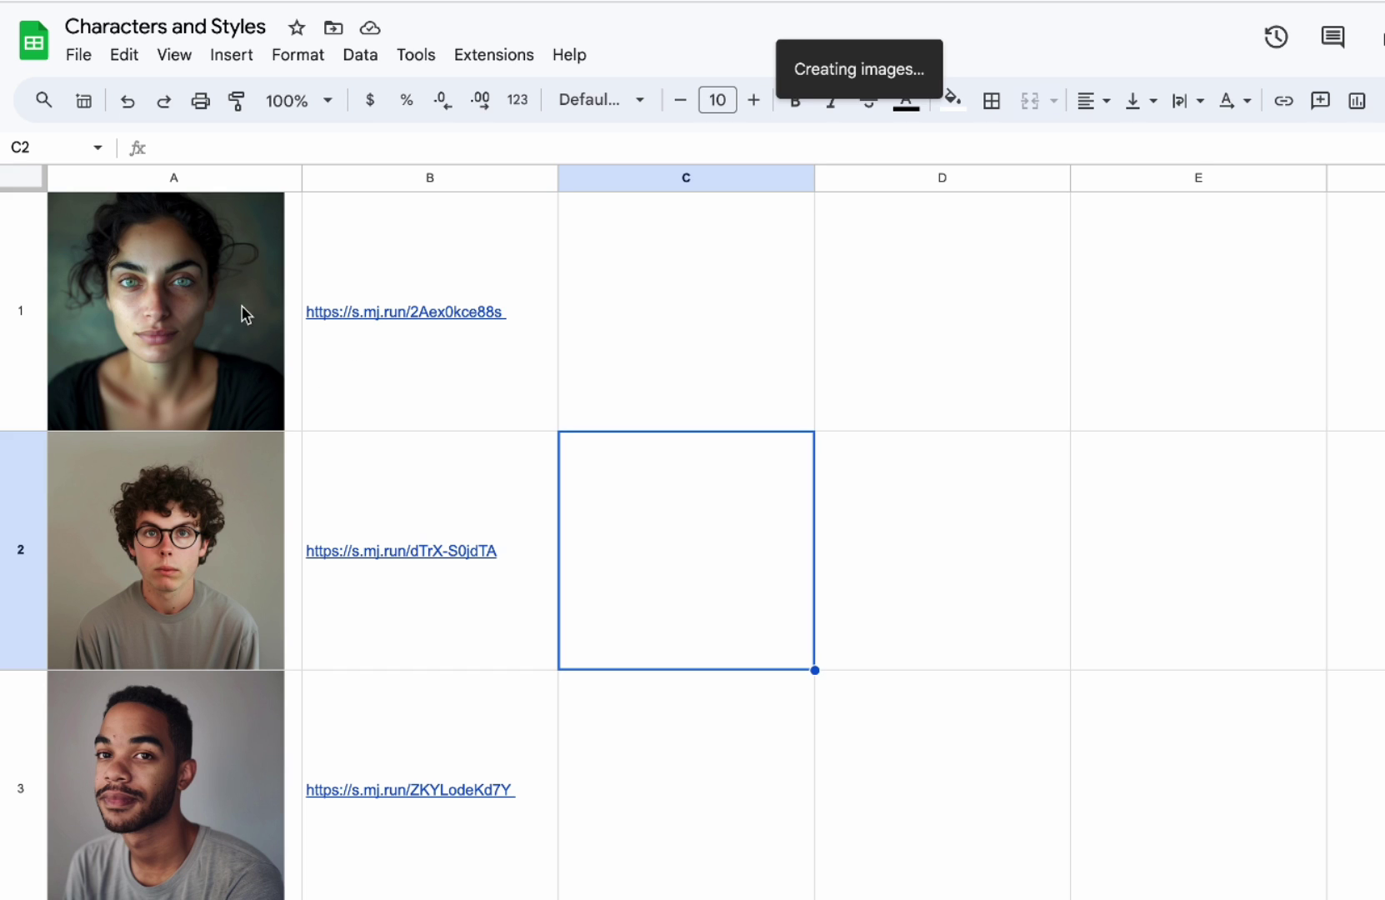
Switch to the Characters and Styles spreadsheet in Google Sheets and review the saved character and style images with their links
scroll(275, 322, "down", 3)
scroll(276, 321, "down", 10)
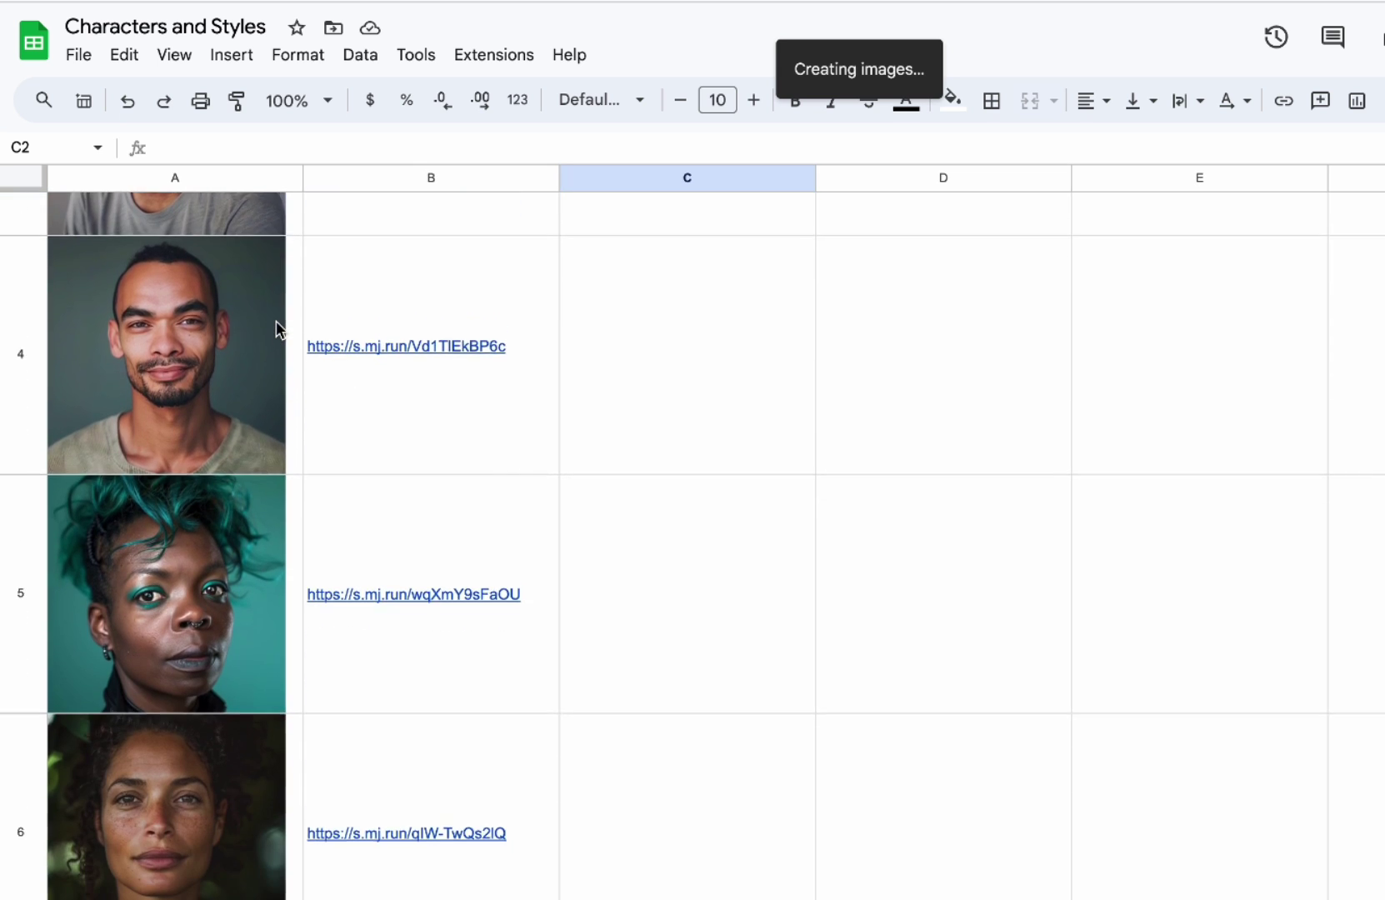
scroll(275, 322, "up", 10)
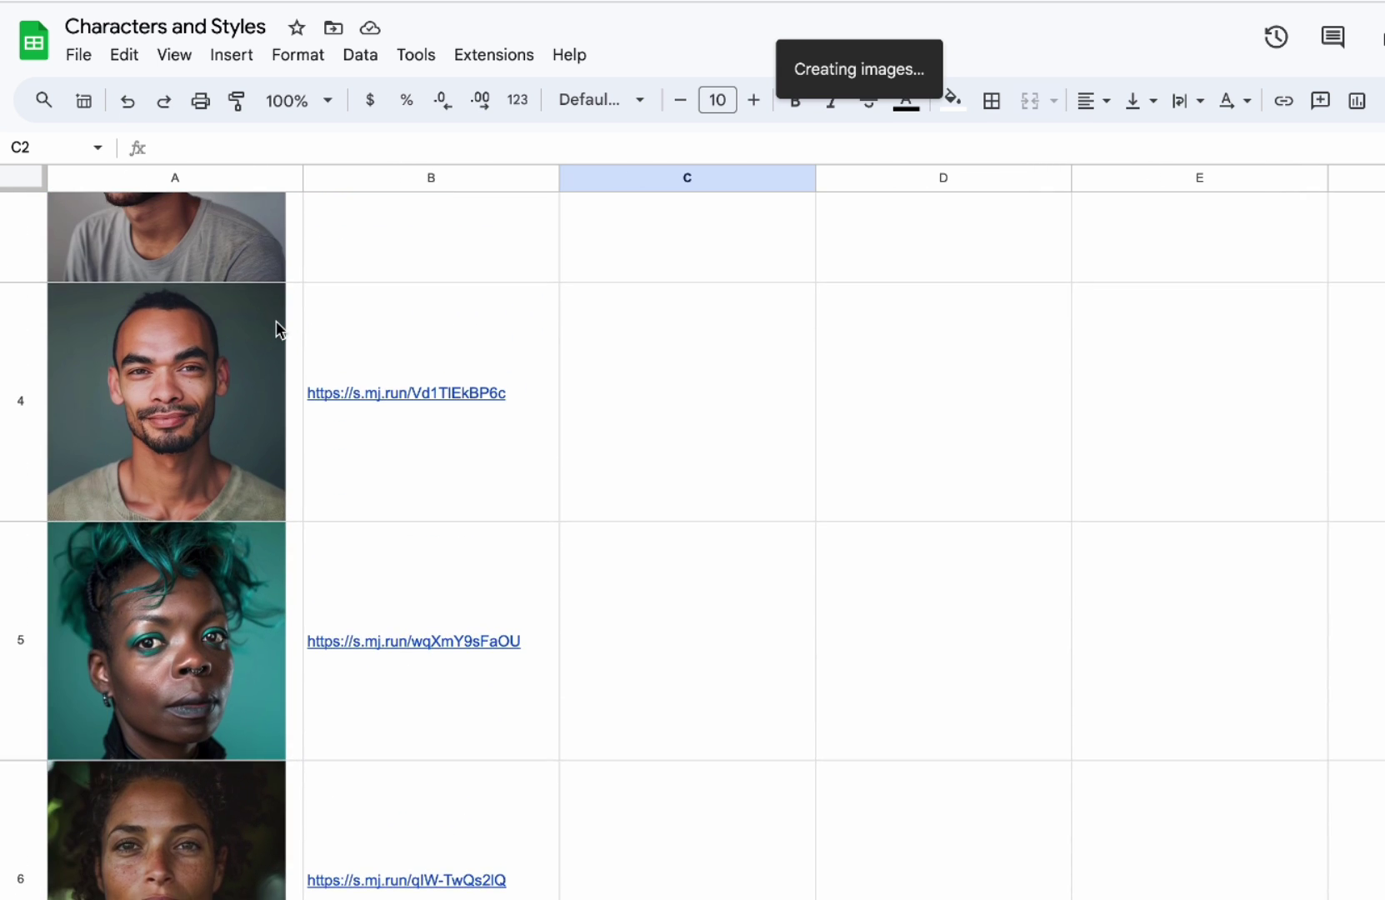
scroll(276, 322, "up", 2)
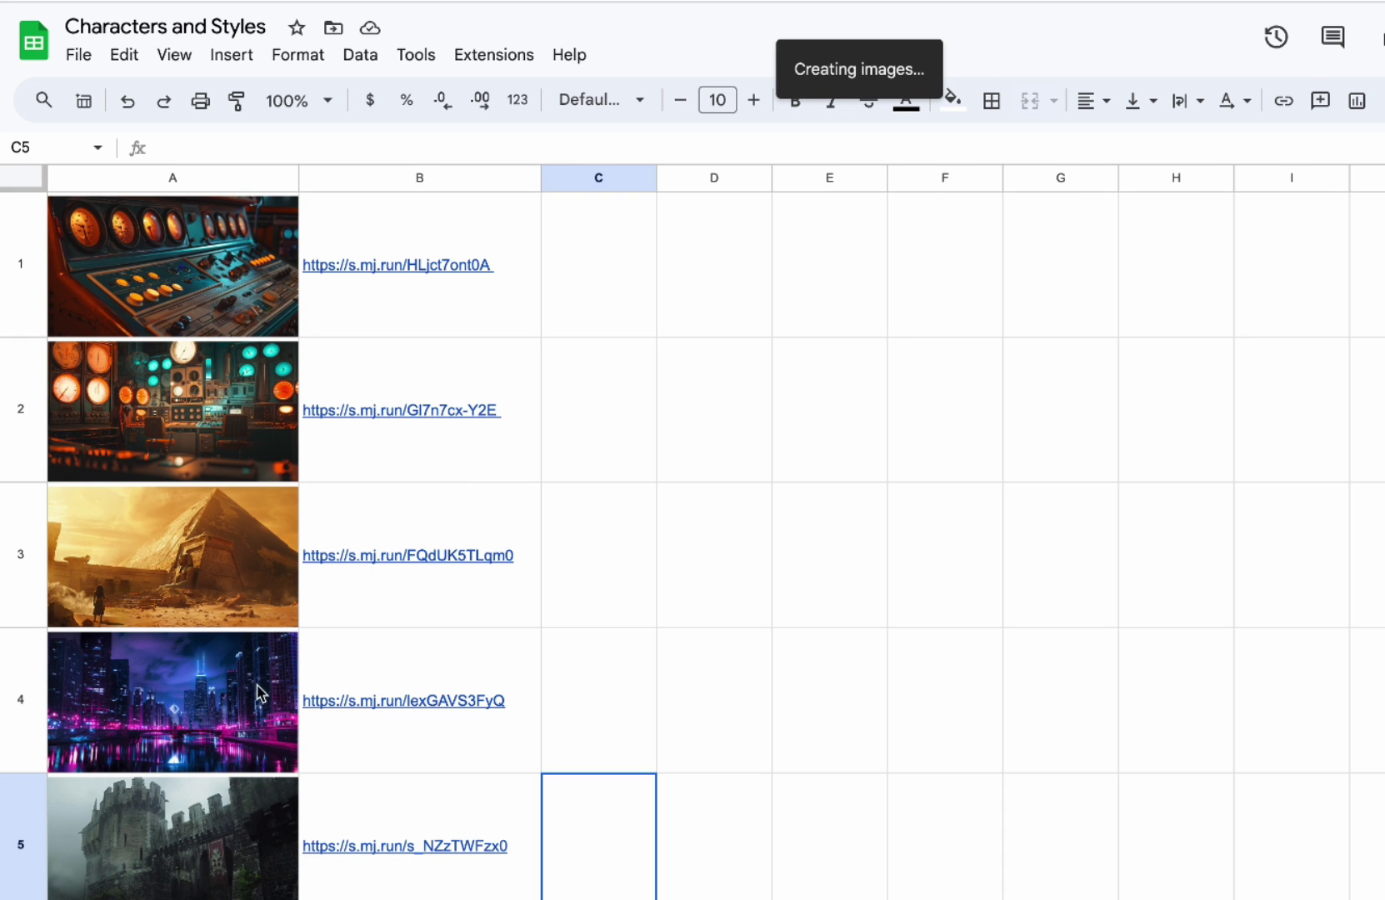
mouse_move(417, 400)
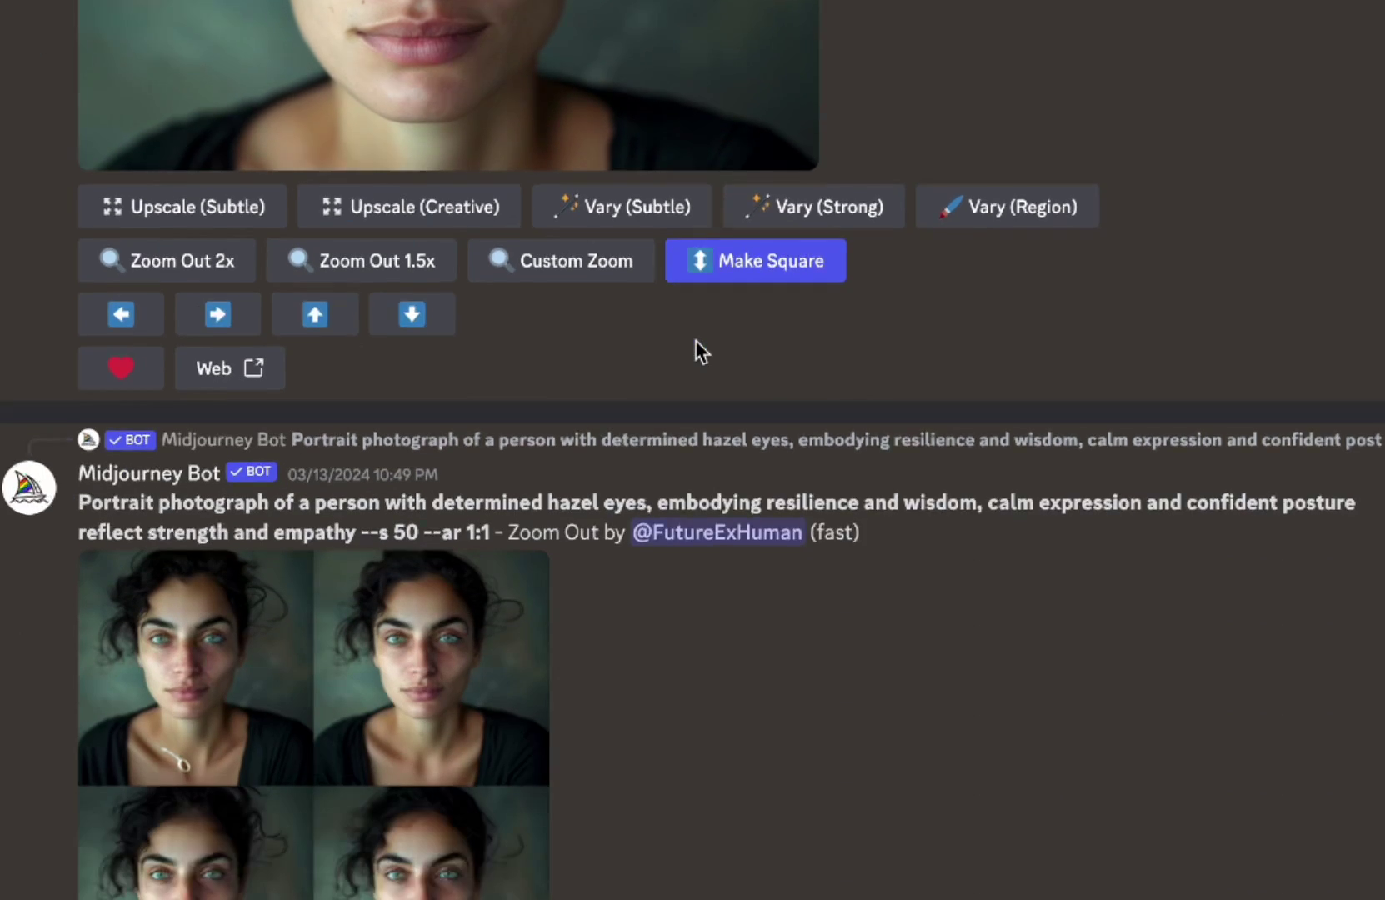
Switch to Discord and inspect the "an interstellar astronaut" prompt and its enlarged image grid made with the character reference
scroll(695, 340, "down", 6)
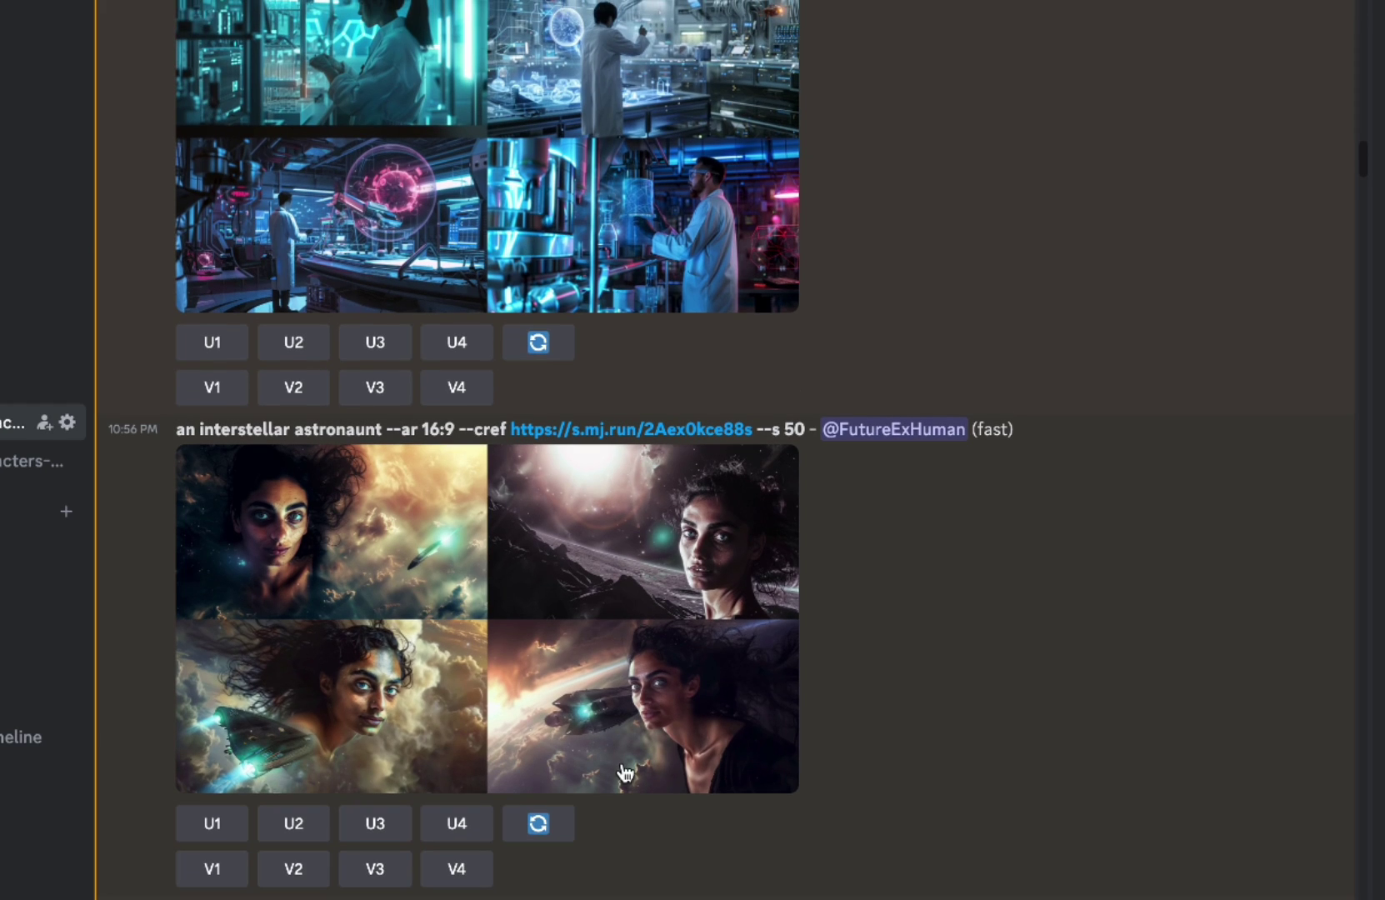
scroll(622, 763, "down", 3)
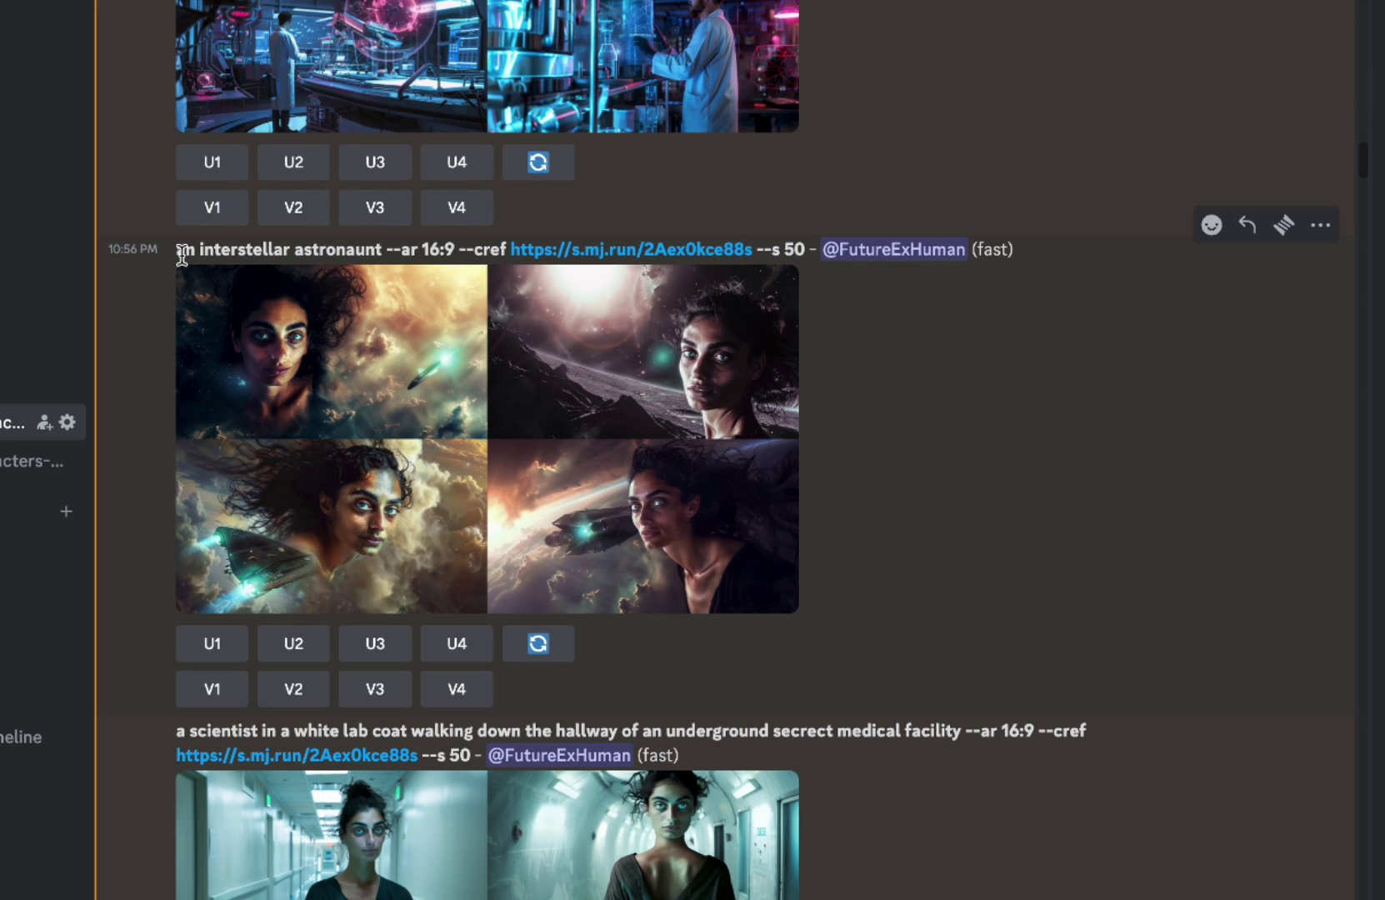
left_click_drag(179, 250, 371, 248)
left_click(371, 249)
left_click(660, 504)
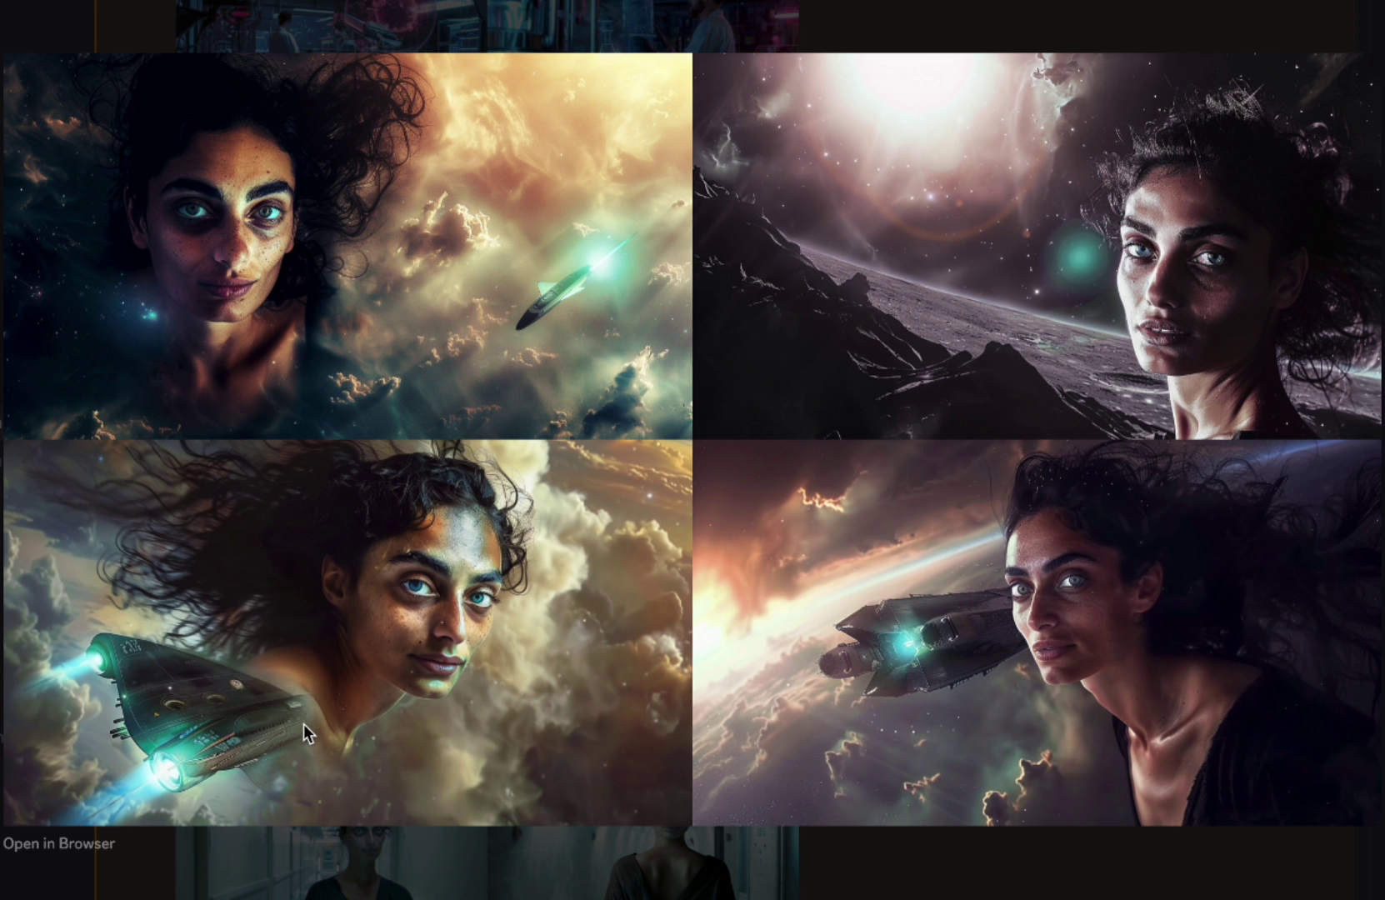
left_click(499, 848)
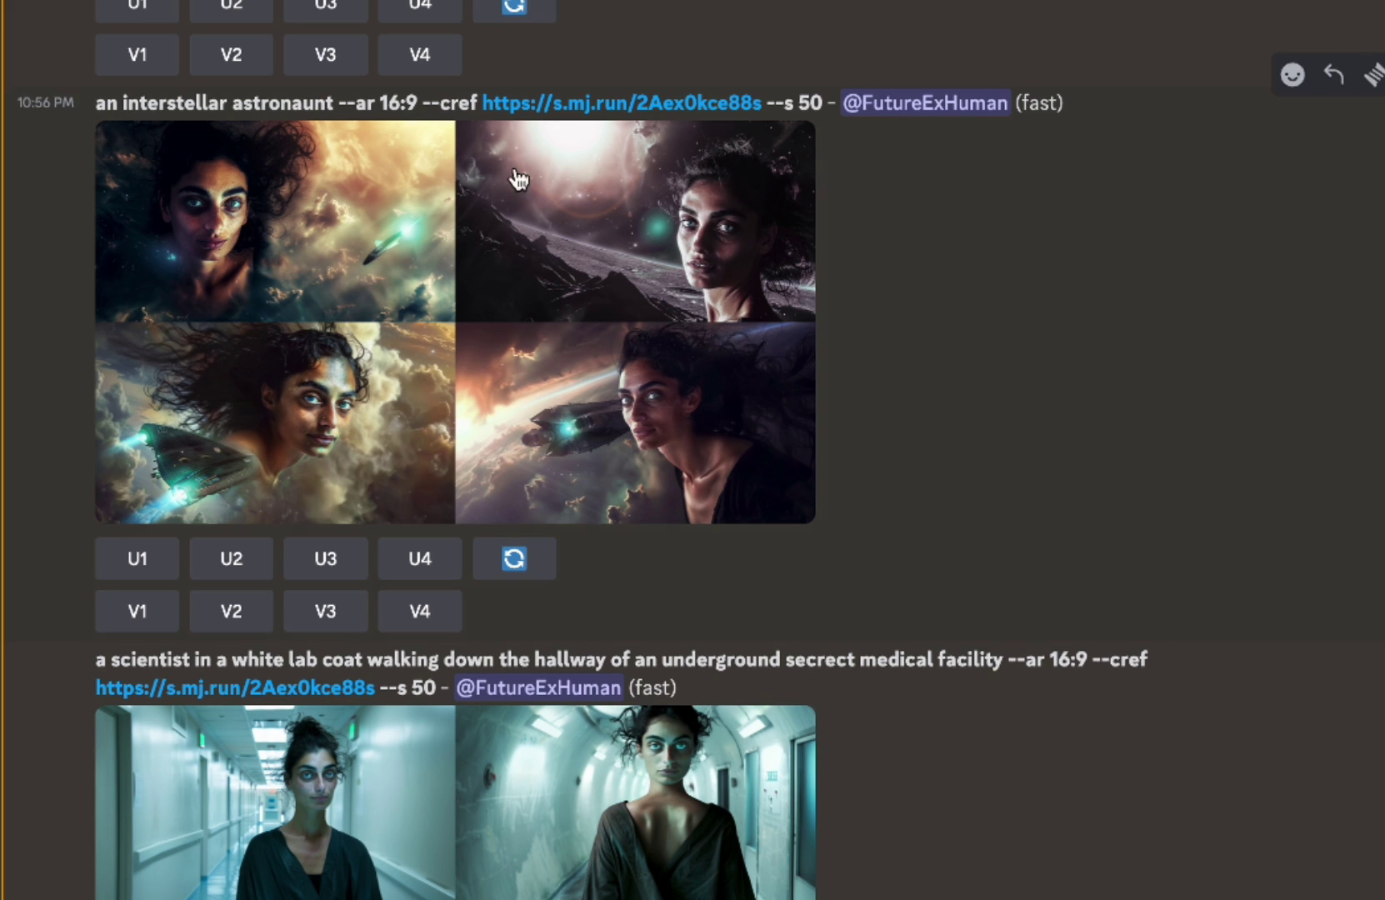
Examine the scientist hallway, medieval stone castle and medieval queen generations in the channel history
left_click_drag(96, 106, 337, 104)
left_click(275, 800)
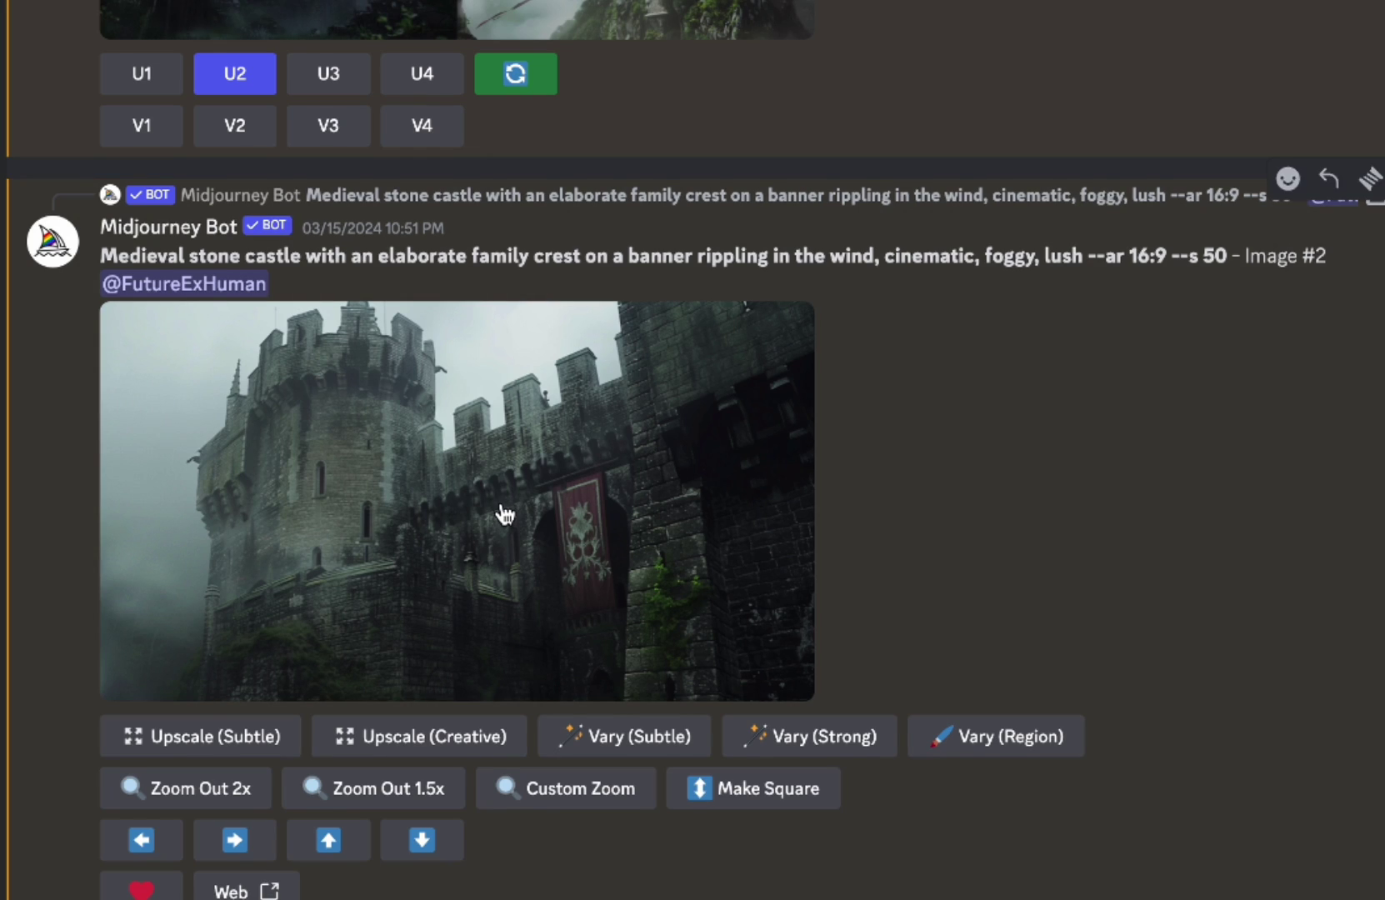
scroll(504, 514, "down", 2)
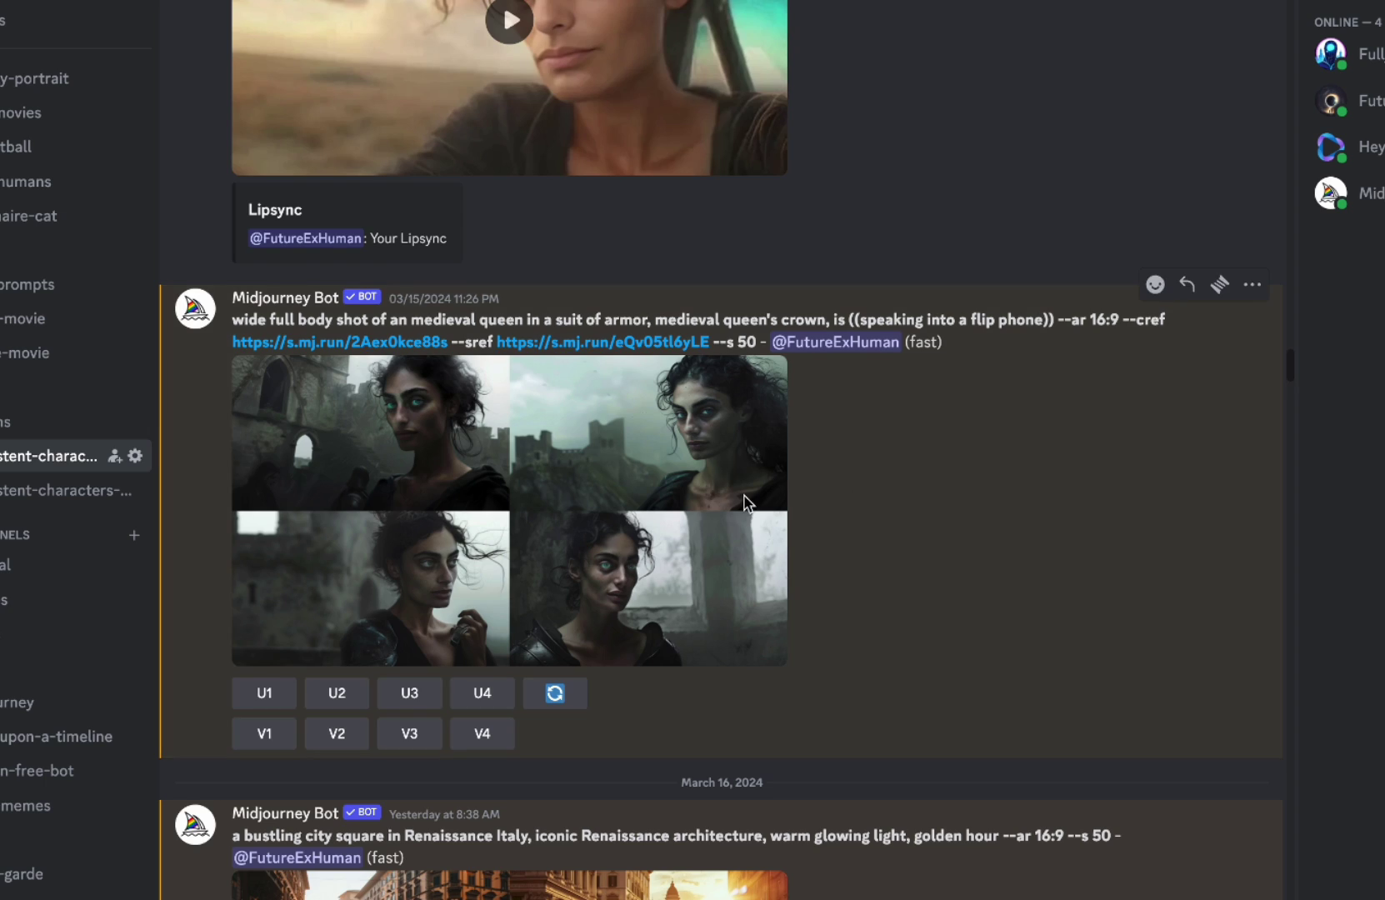
left_click(741, 495)
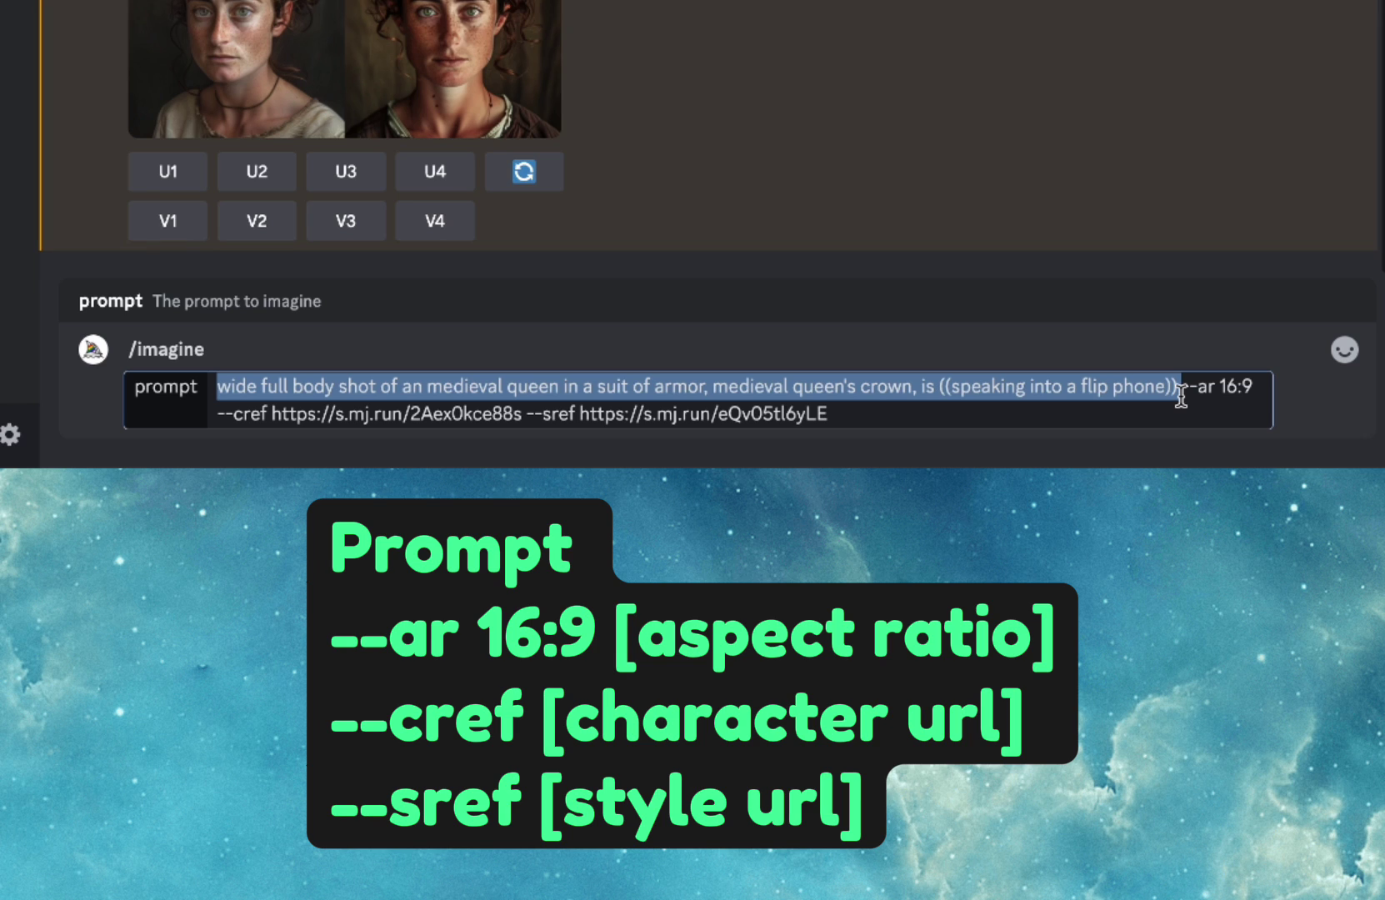
Complete the medieval queen prompt with --ar 16:9, the first Characters sheet link as --cref and the Styles sheet's castle link as --sref
left_click_drag(1180, 395, 1257, 395)
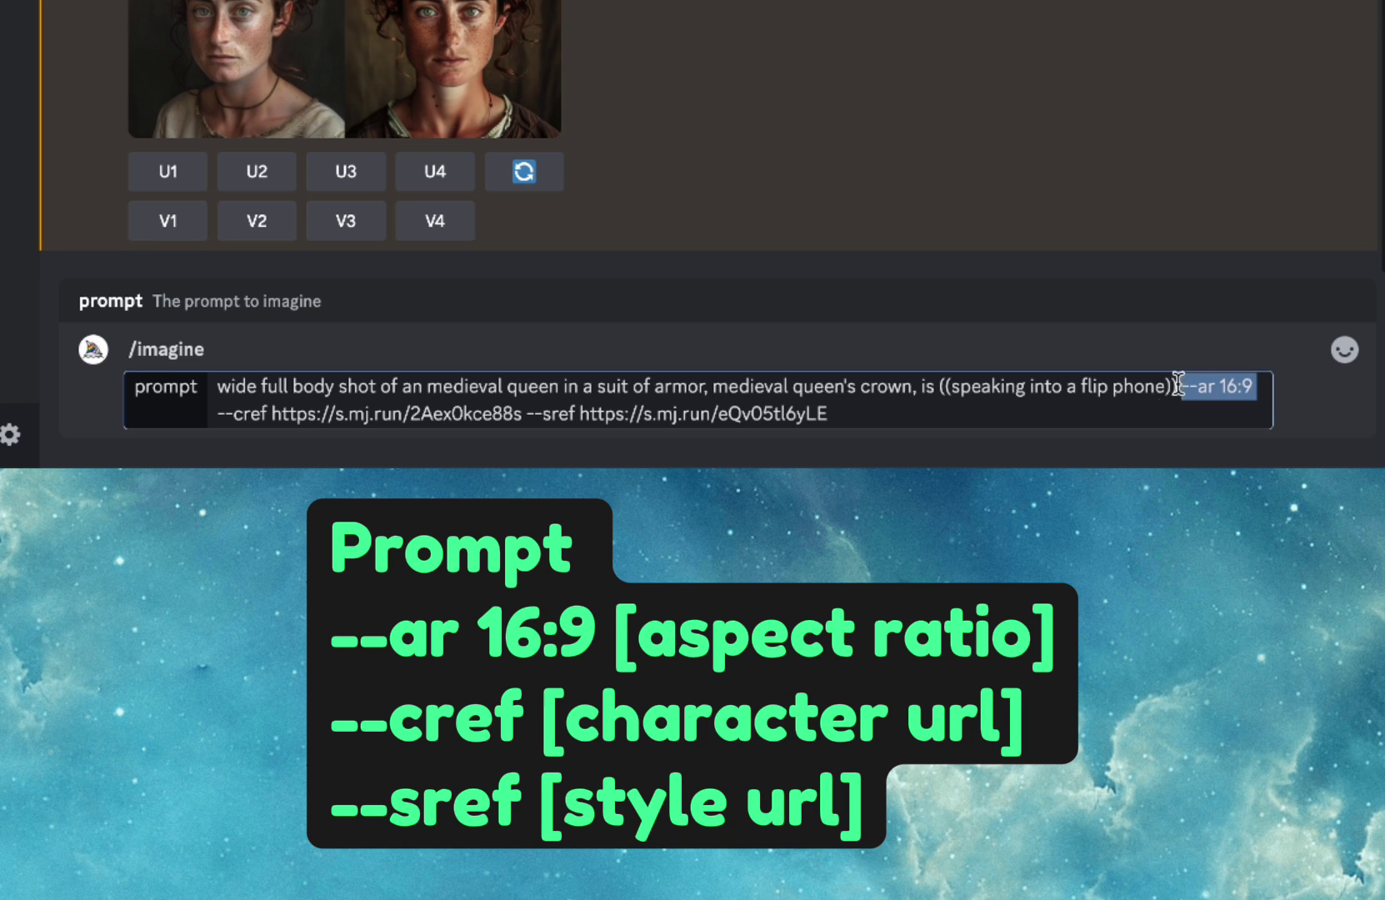
left_click_drag(219, 413, 512, 424)
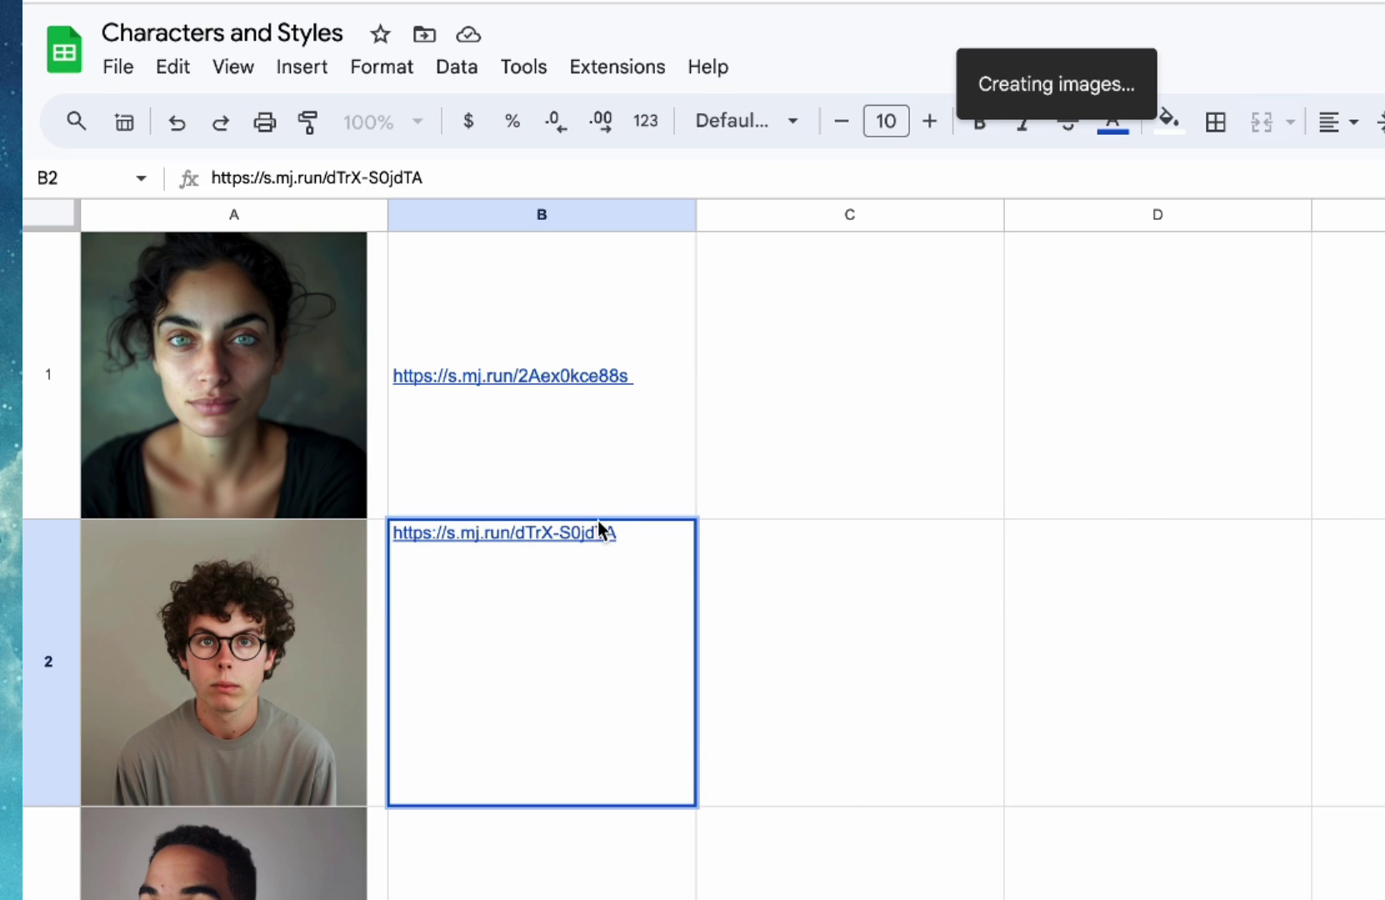
left_click(569, 460)
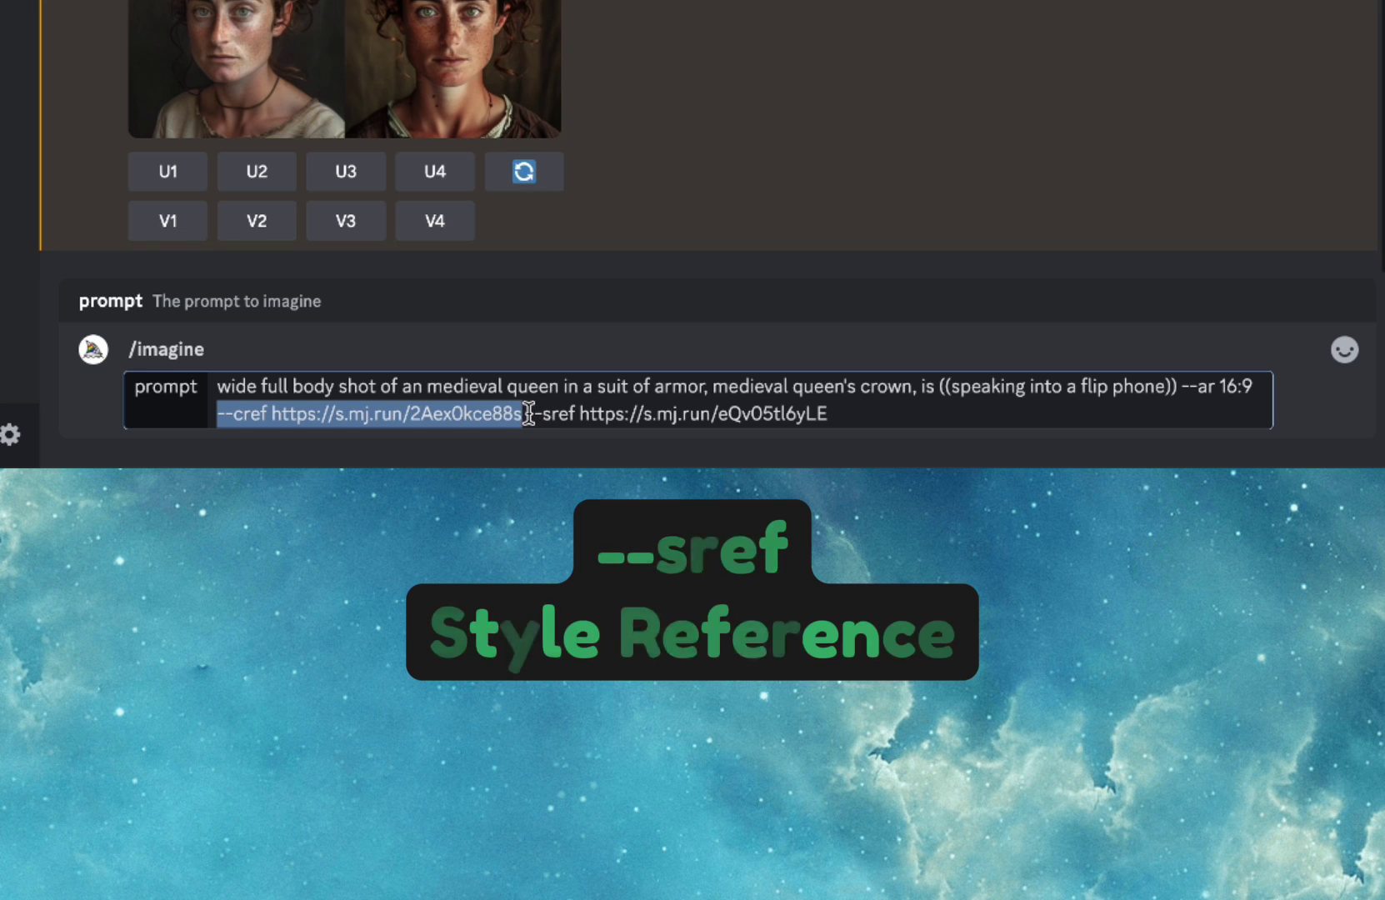
left_click_drag(526, 414, 588, 414)
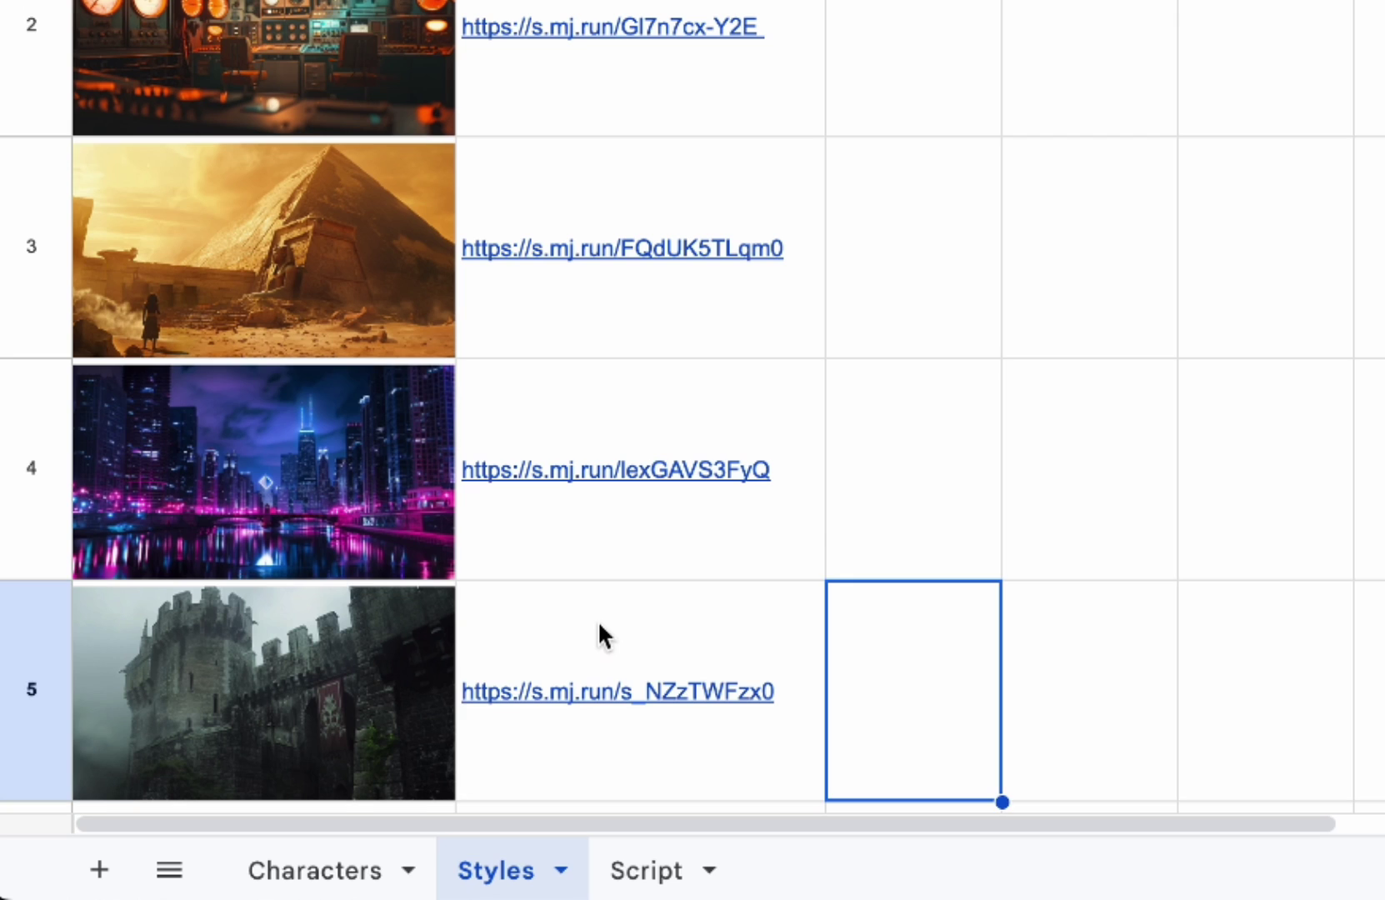
left_click(597, 625)
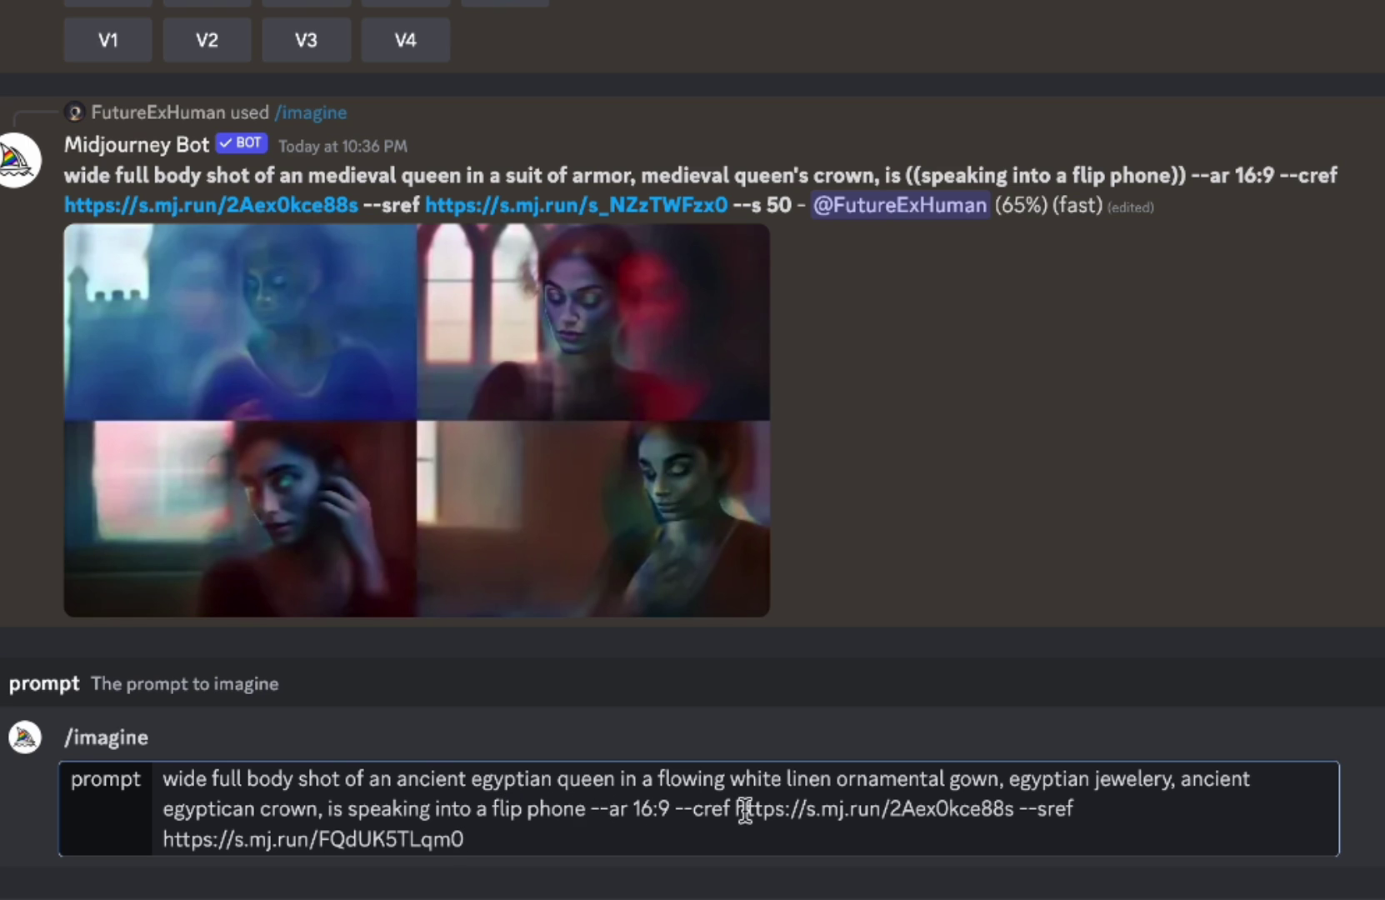
left_click_drag(675, 808, 1028, 829)
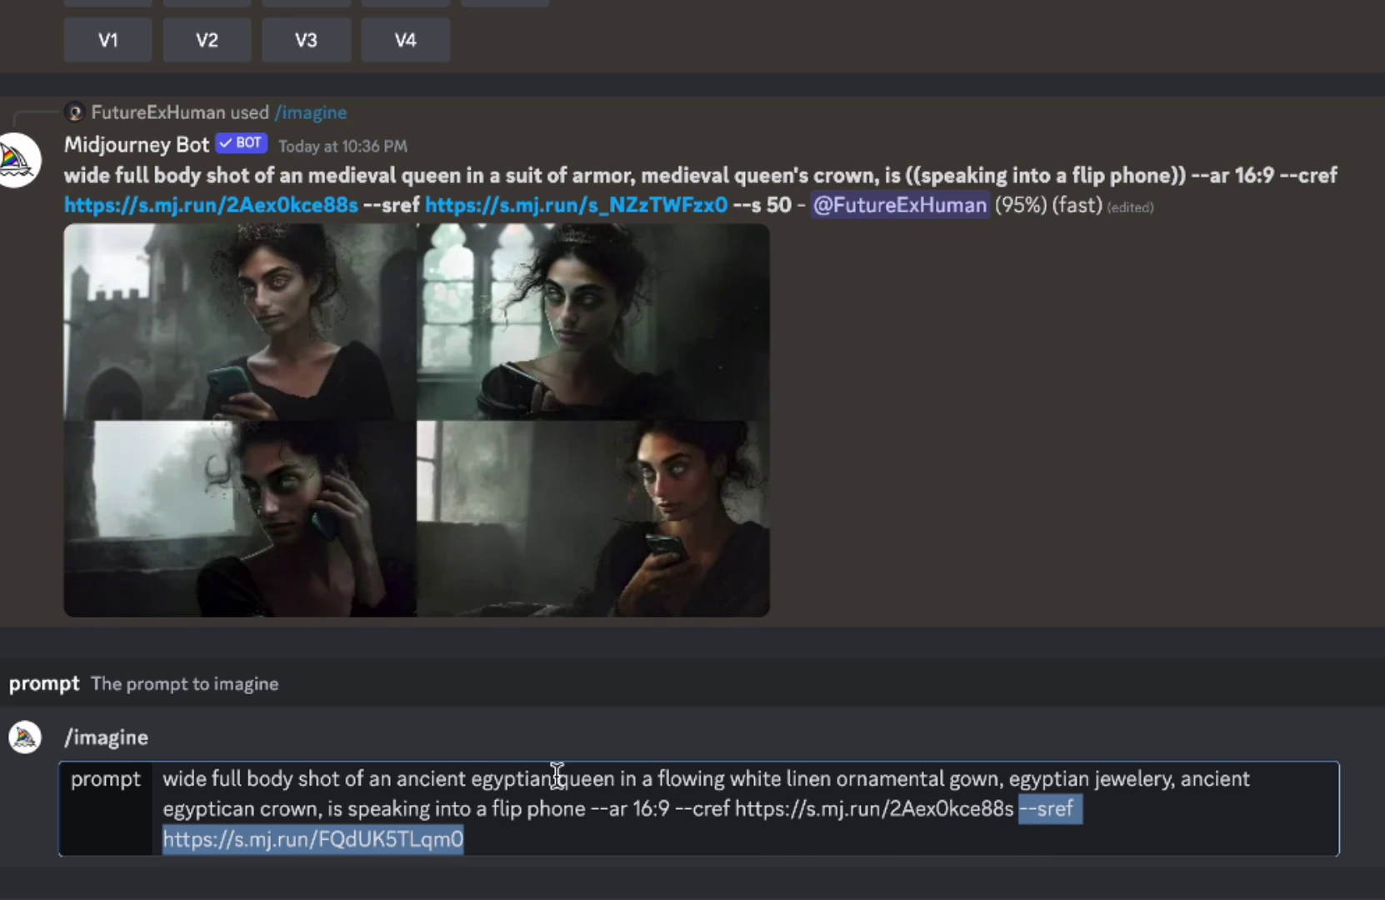
double_click(472, 779)
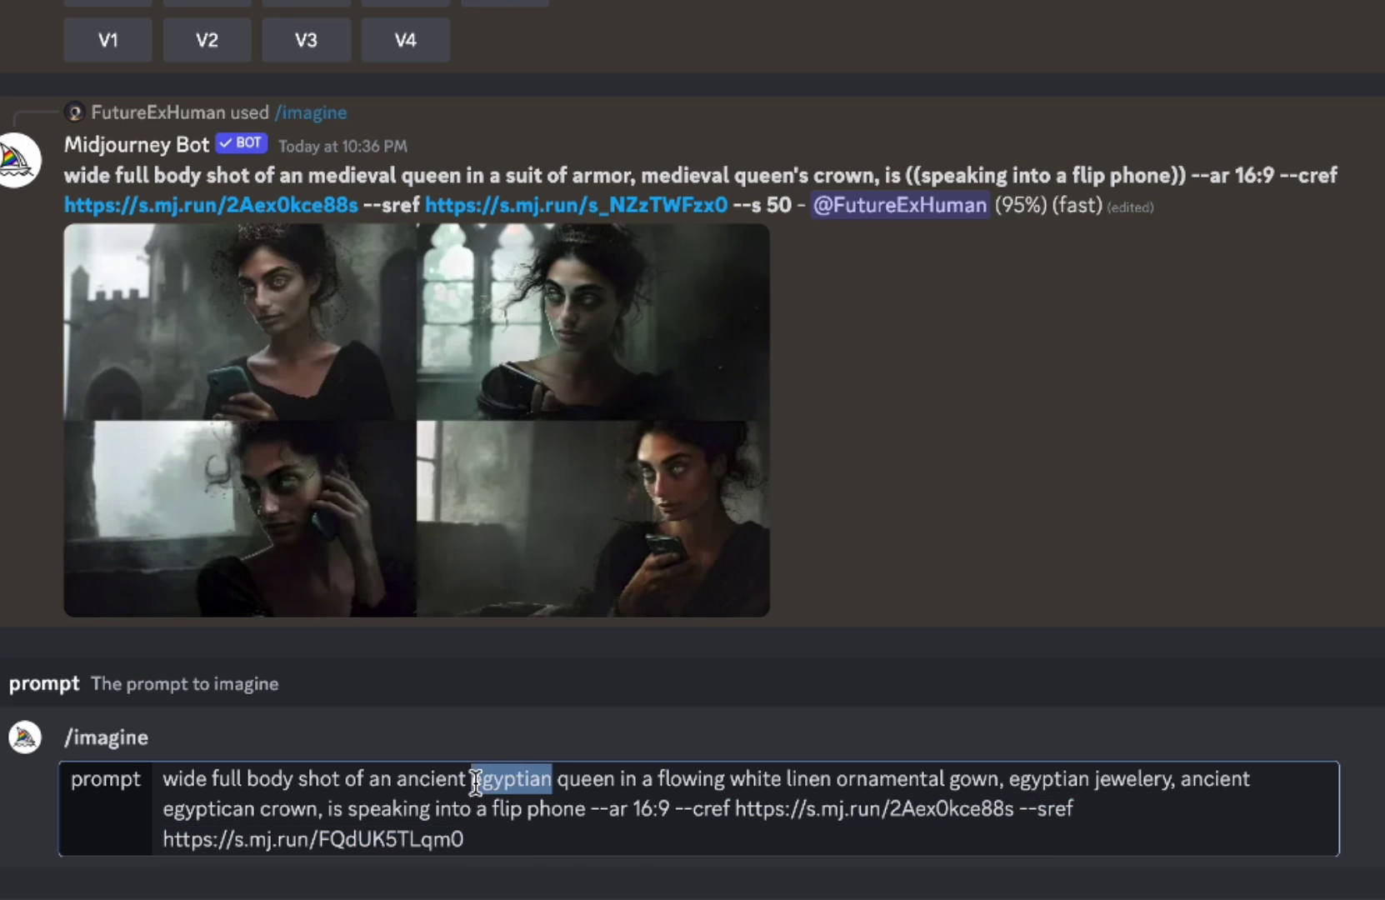
left_click(504, 779)
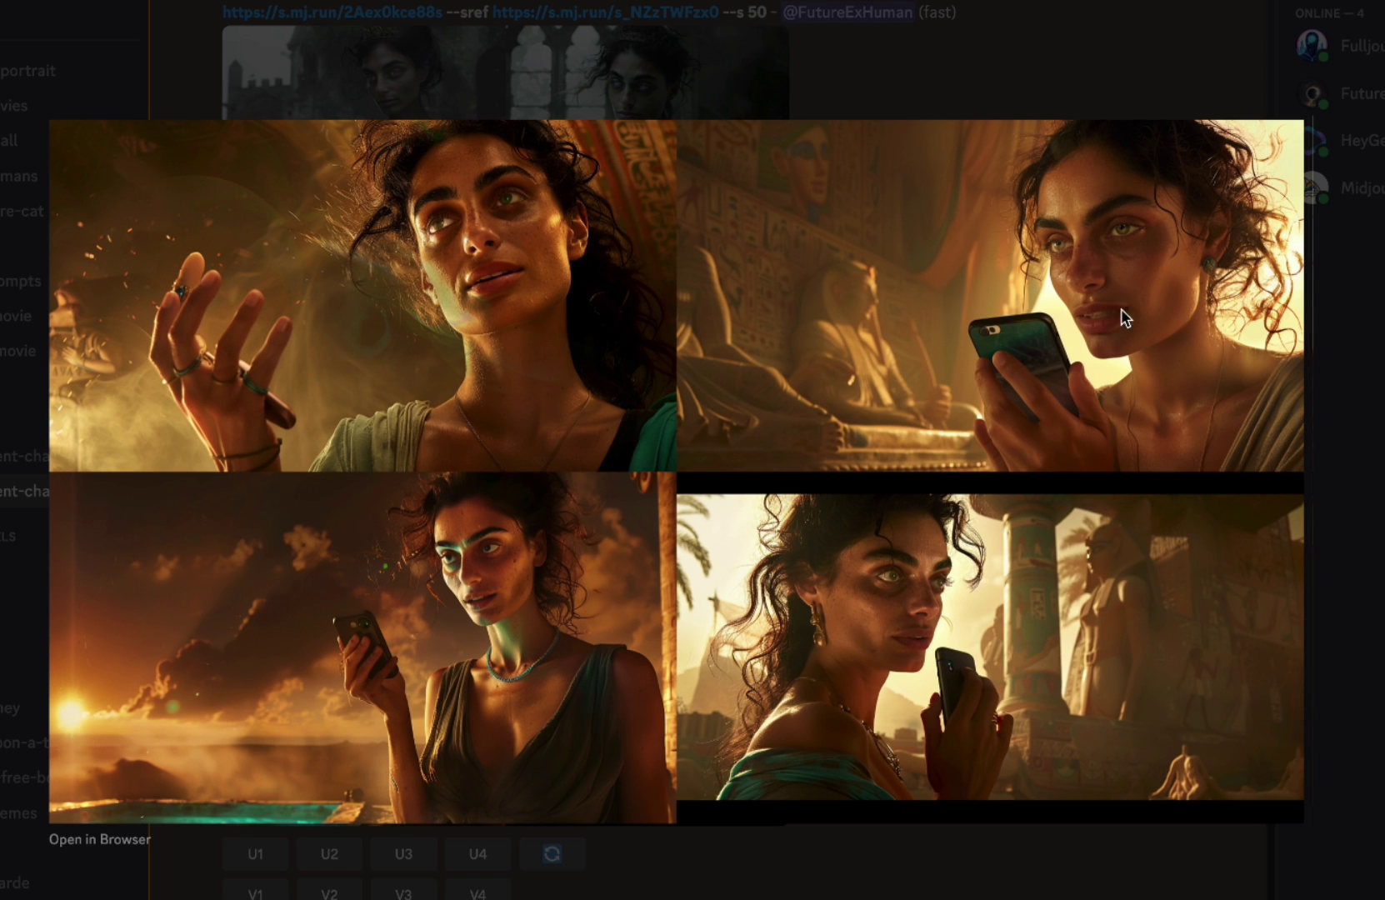
left_click(841, 896)
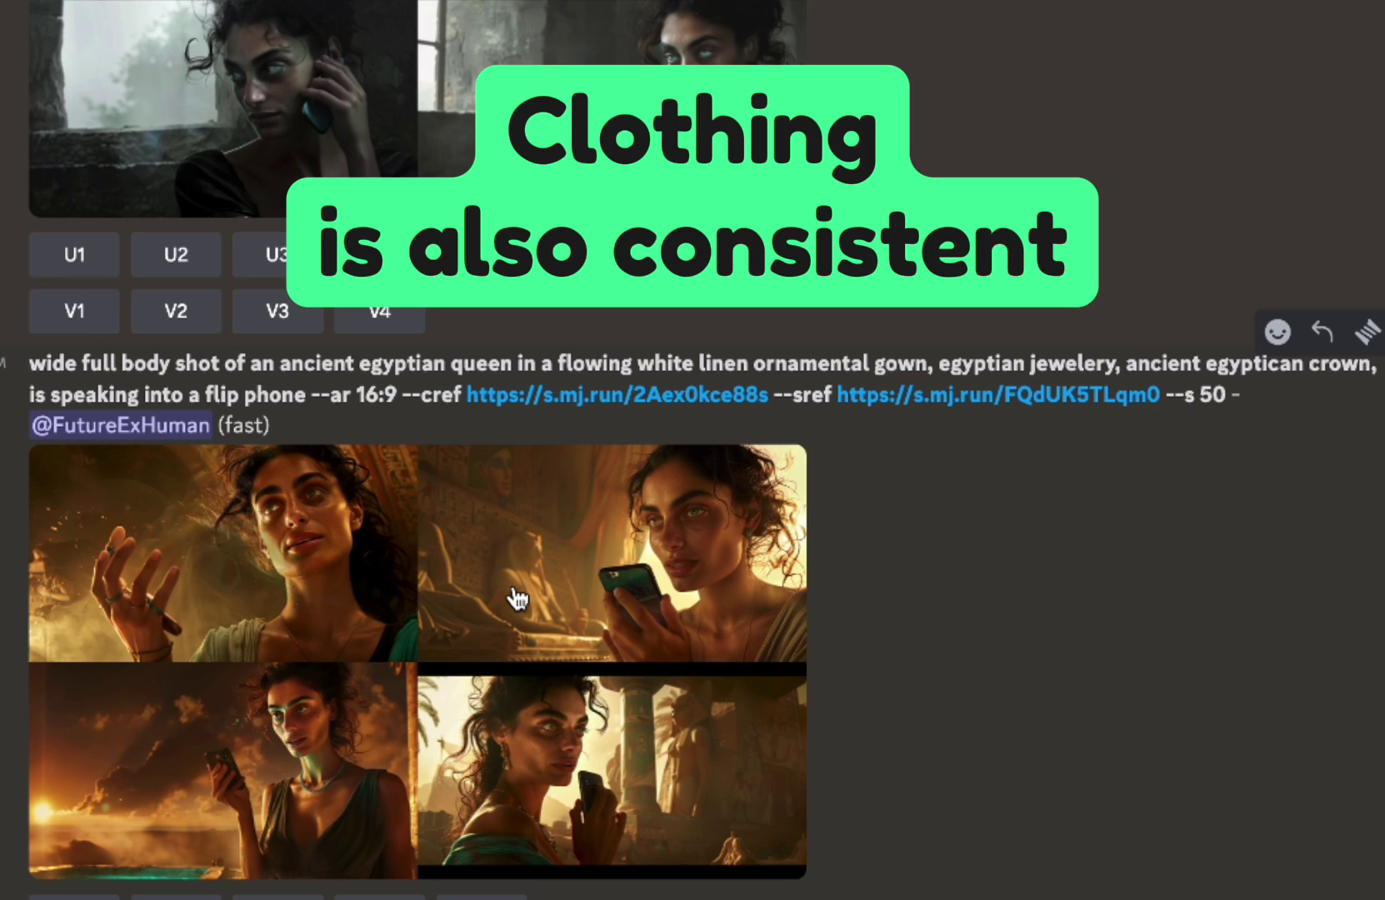
left_click(574, 393)
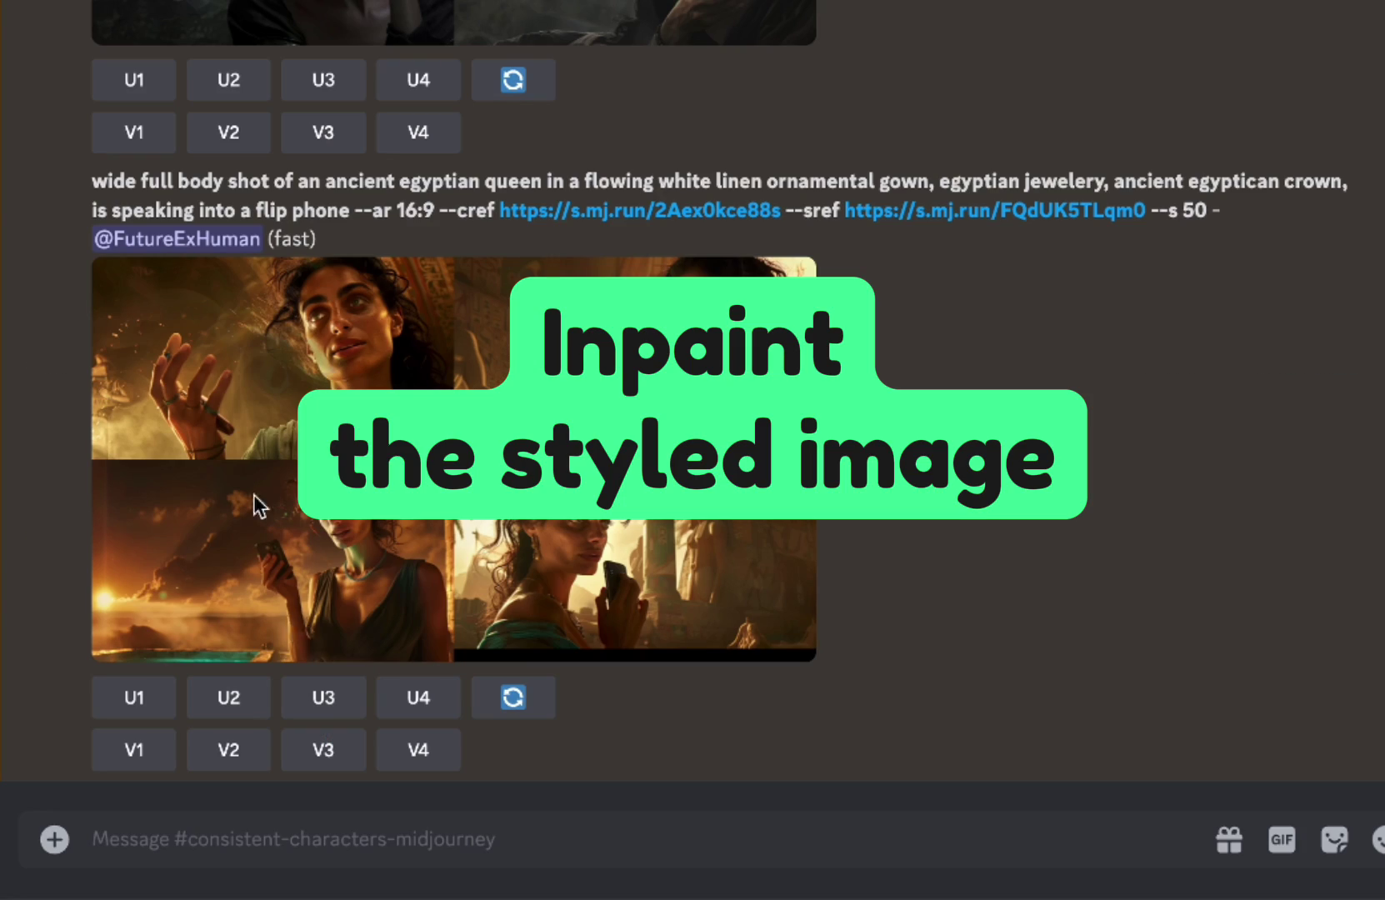
Upscale the third Egyptian queen image and vary its torso region with "a flowing gown worn in ancient Egypt with jewelry and ornamentation"
left_click(335, 707)
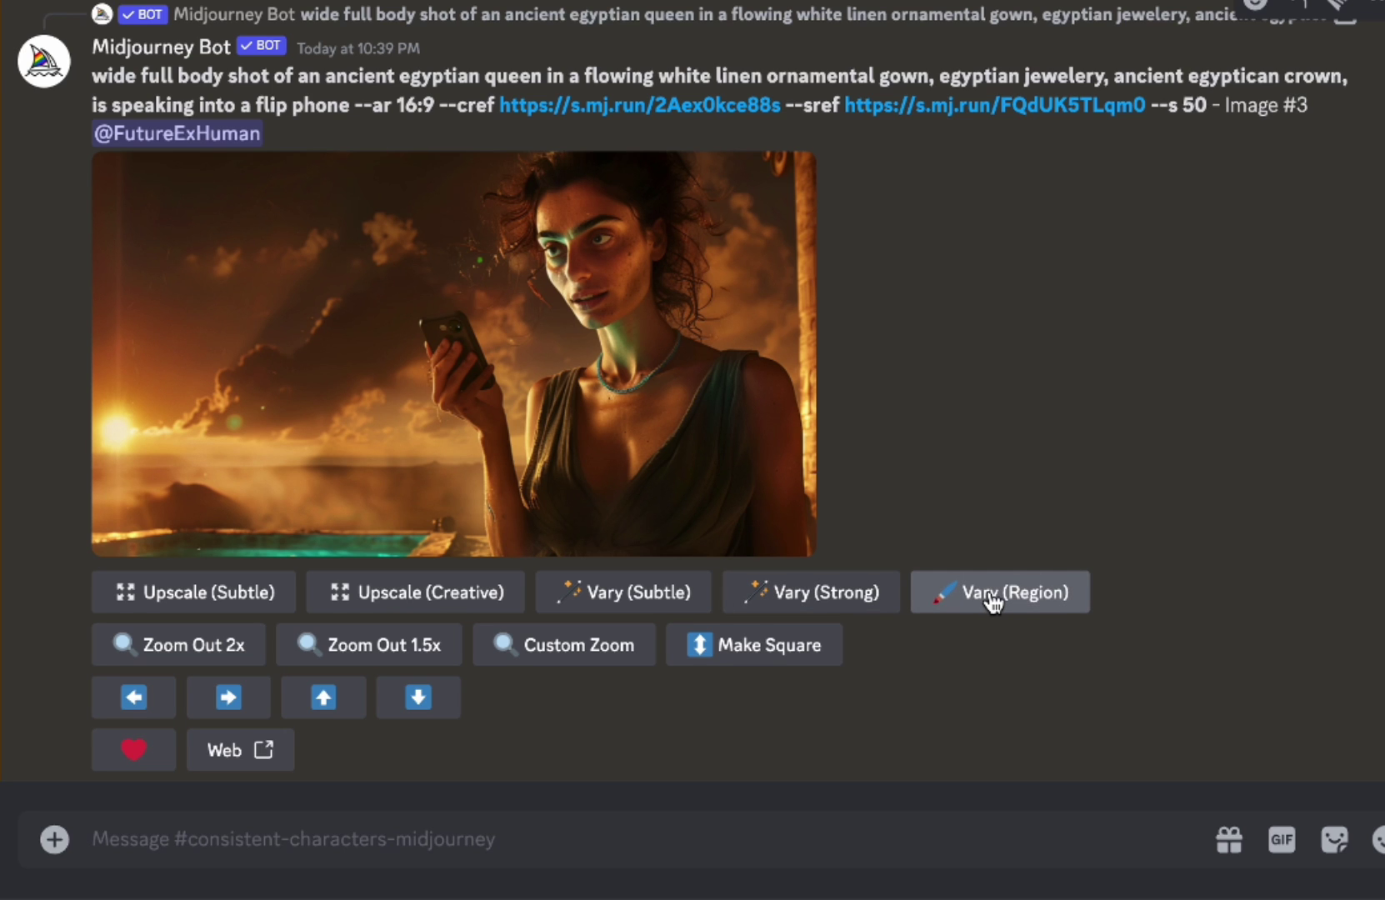
left_click(991, 598)
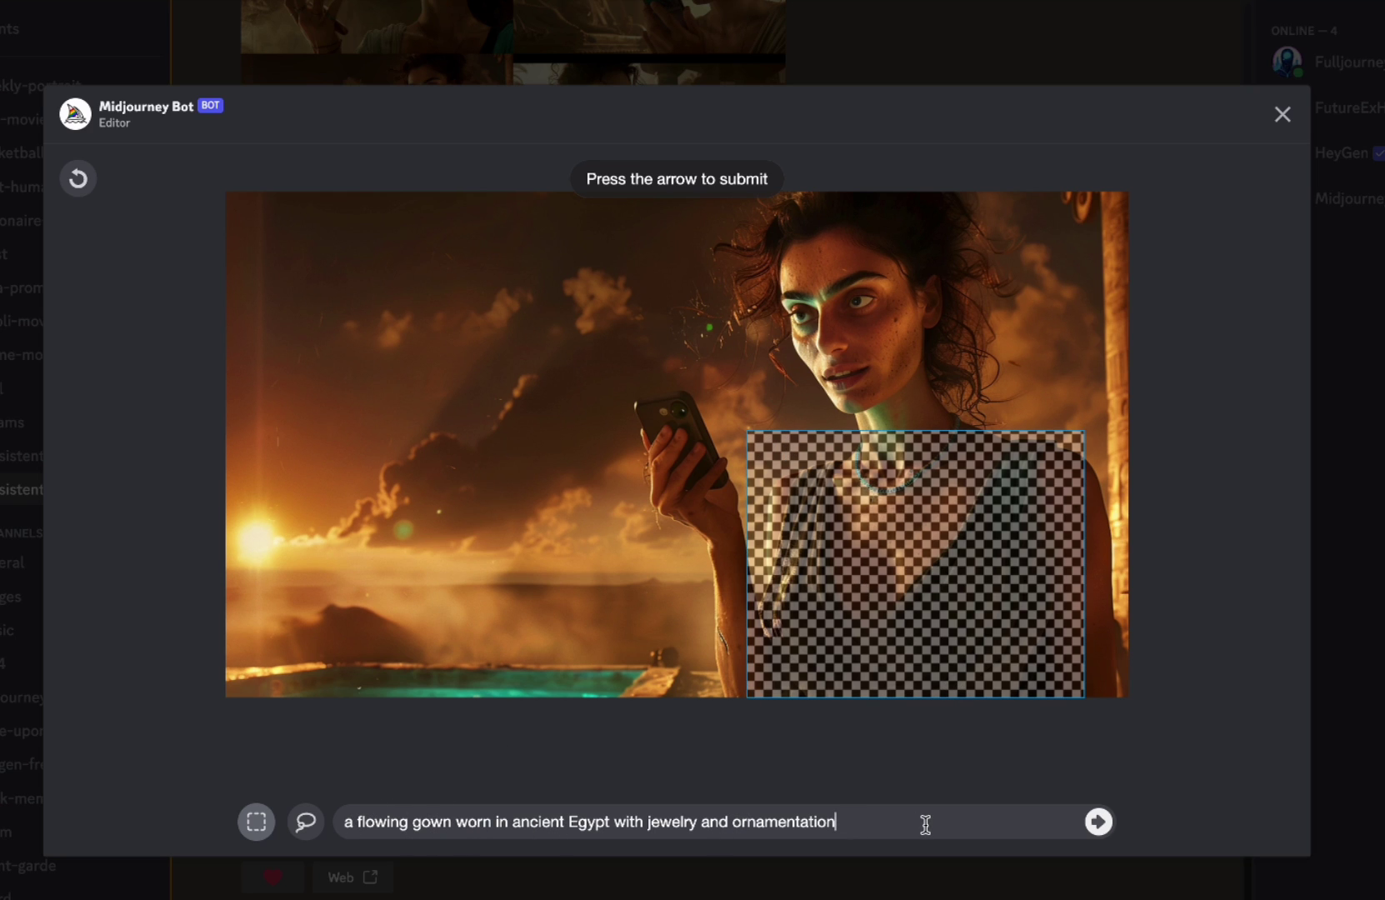
left_click(1099, 825)
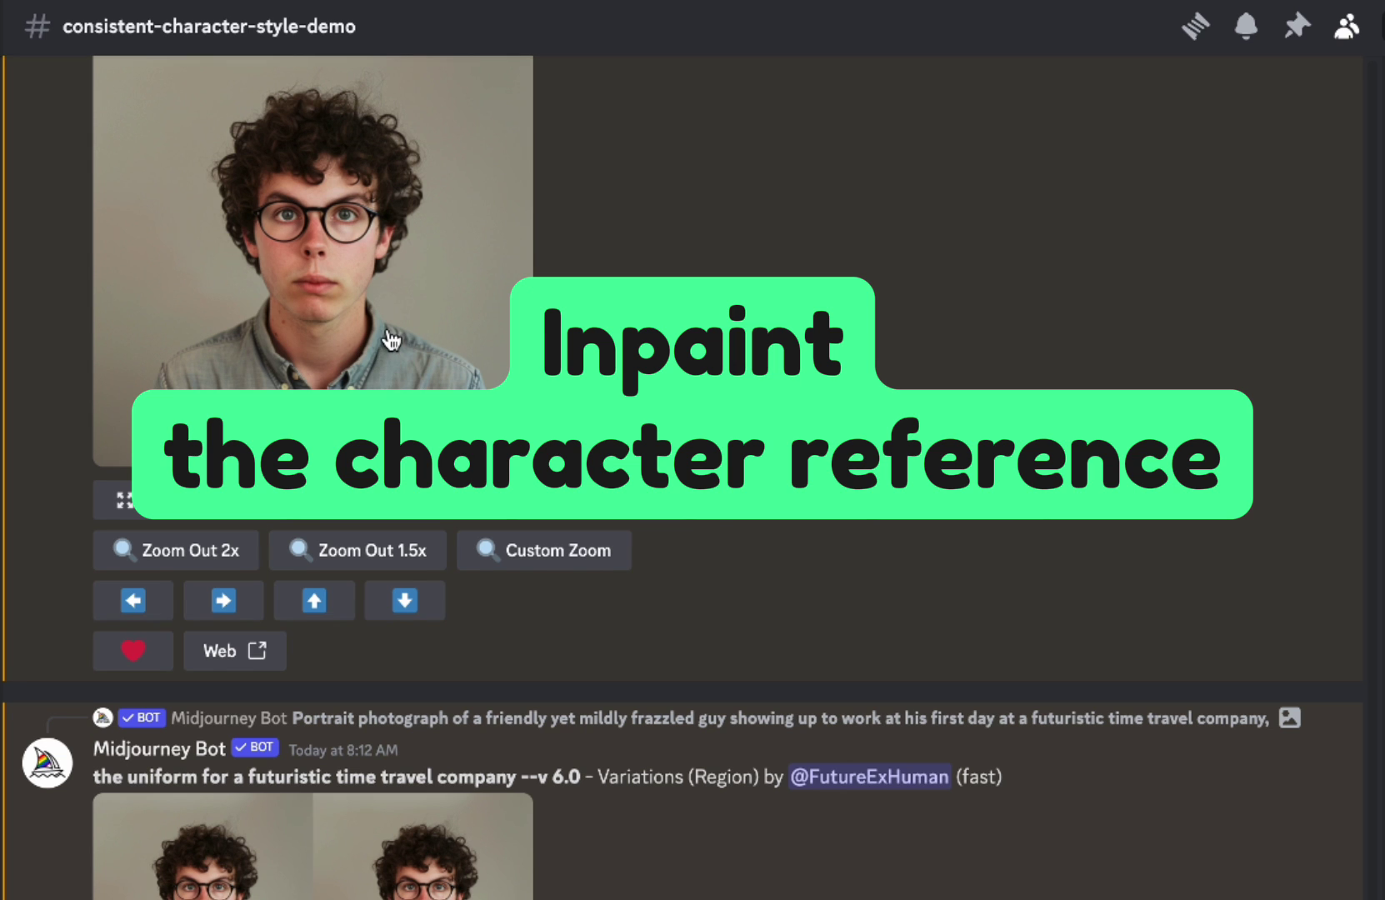
Open Vary (Region) for the curly-haired man's portrait and examine its futuristic time travel uniform variations, enlarging the last grid
scroll(389, 350, "up", 2)
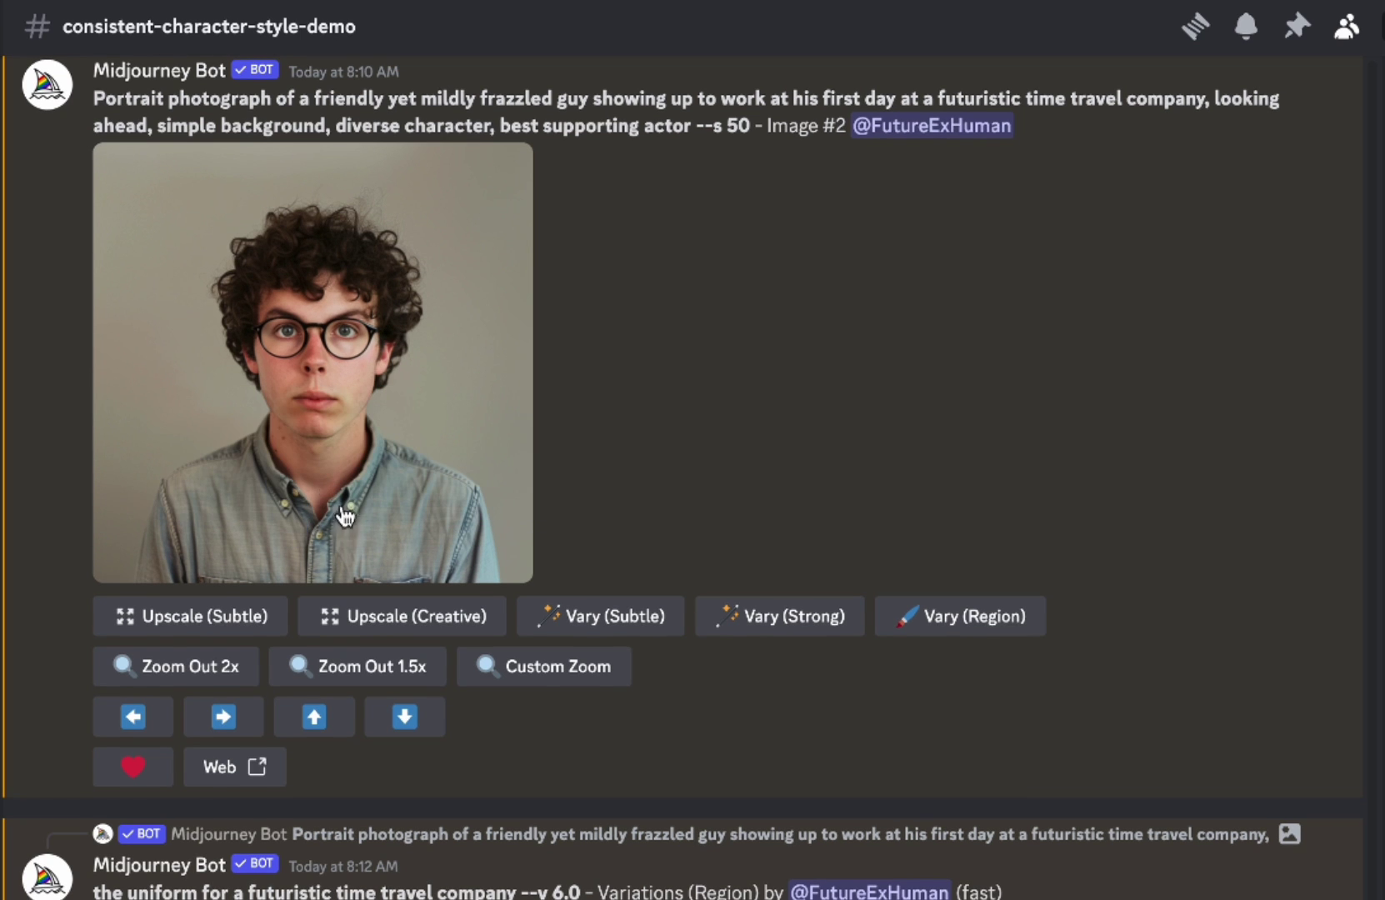
left_click(975, 624)
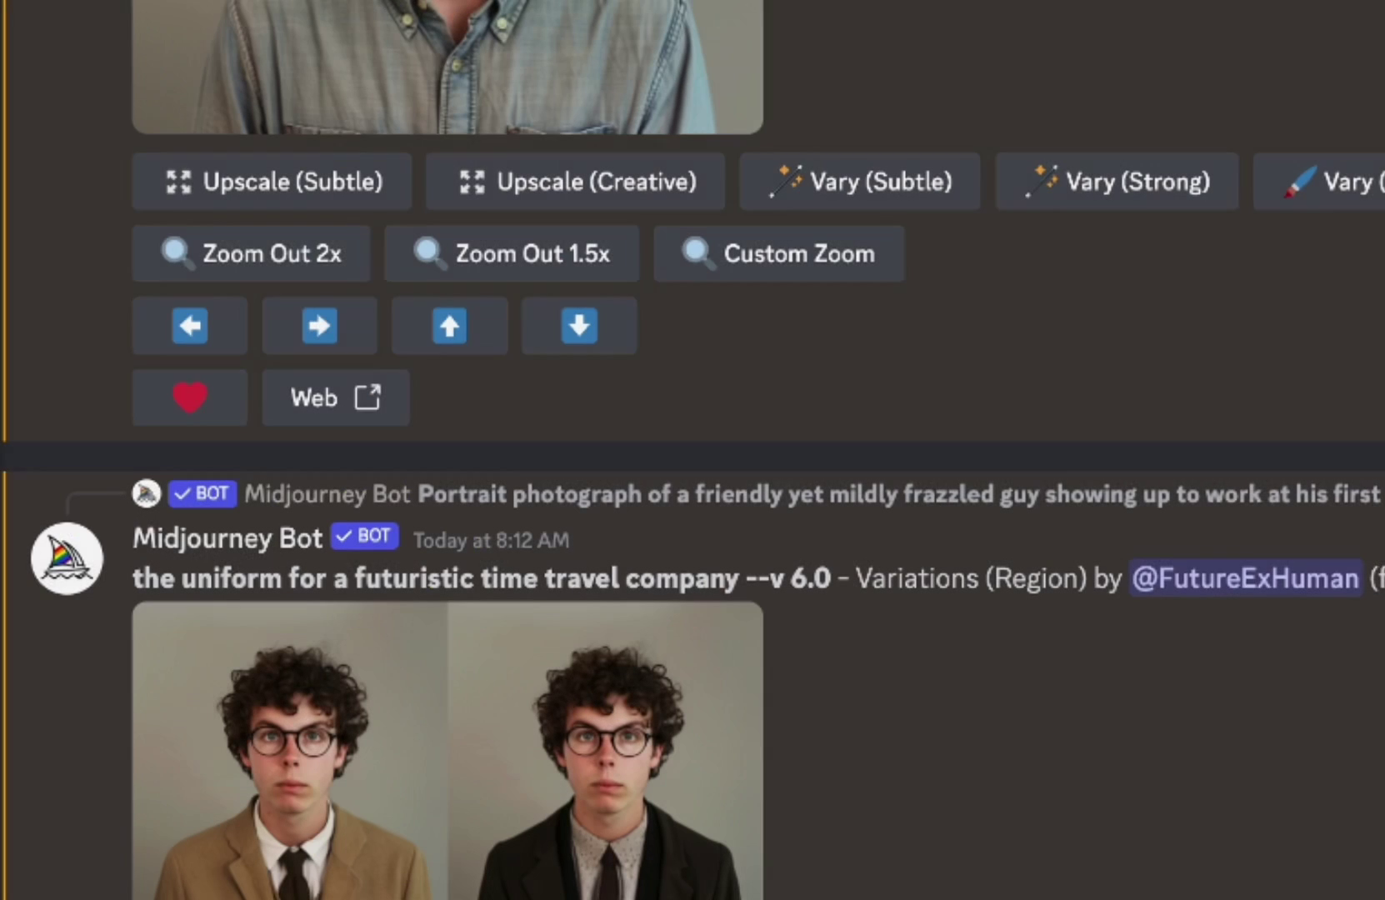
scroll(274, 266, "down", 5)
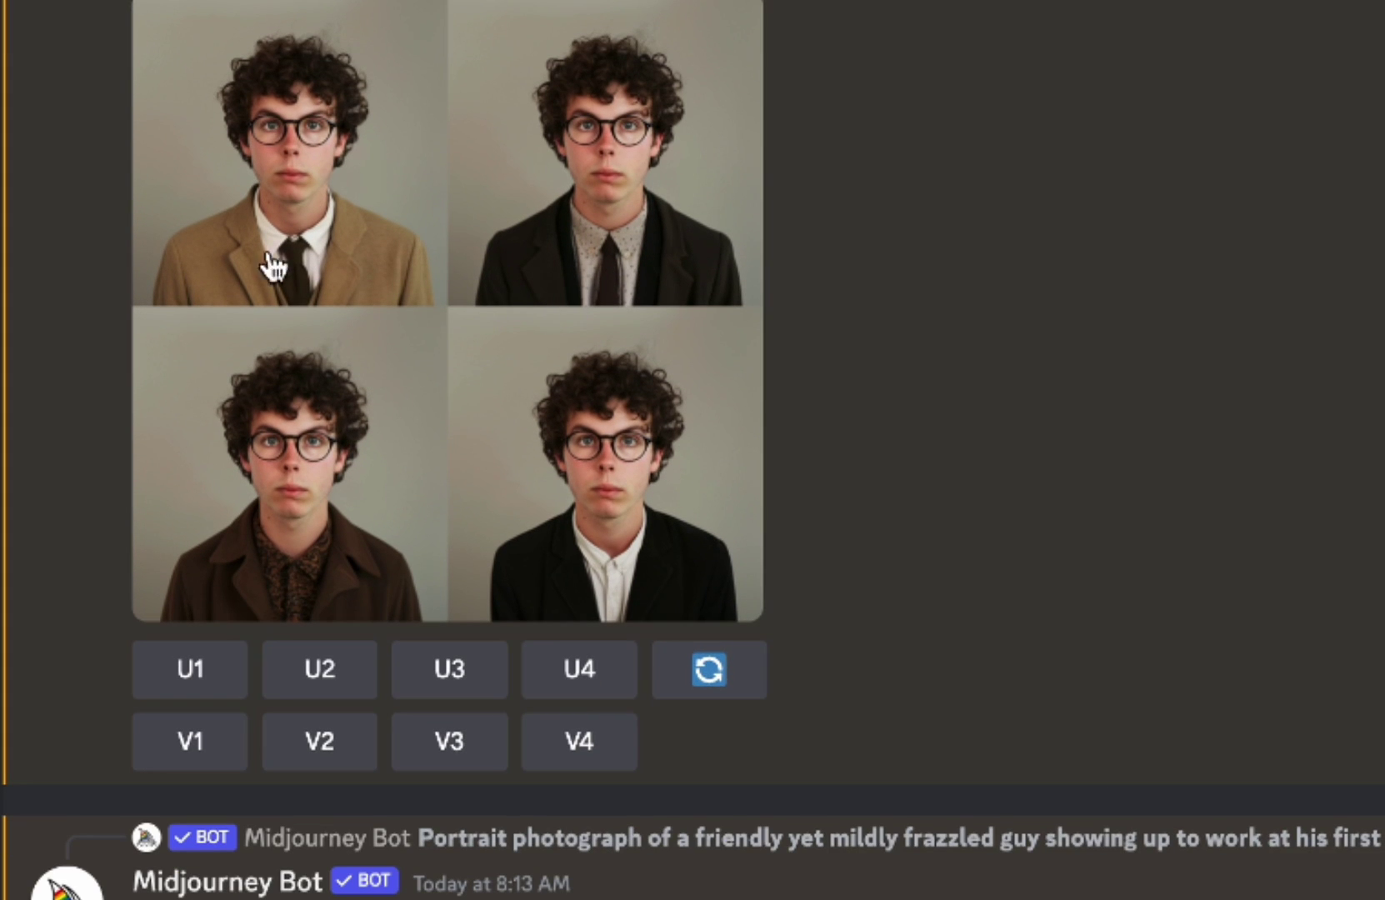
scroll(427, 546, "down", 10)
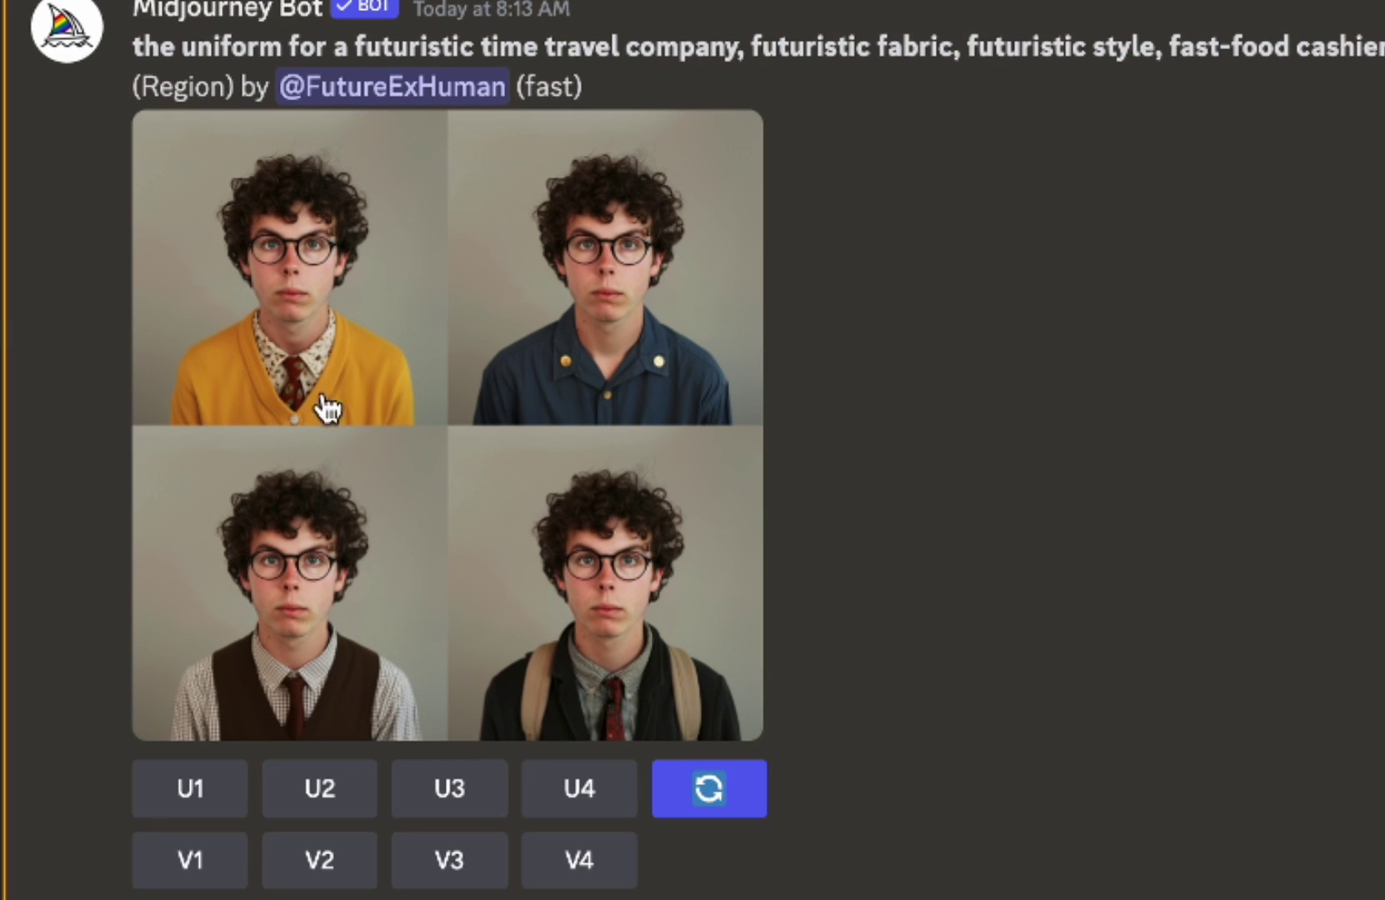
scroll(872, 520, "down", 2)
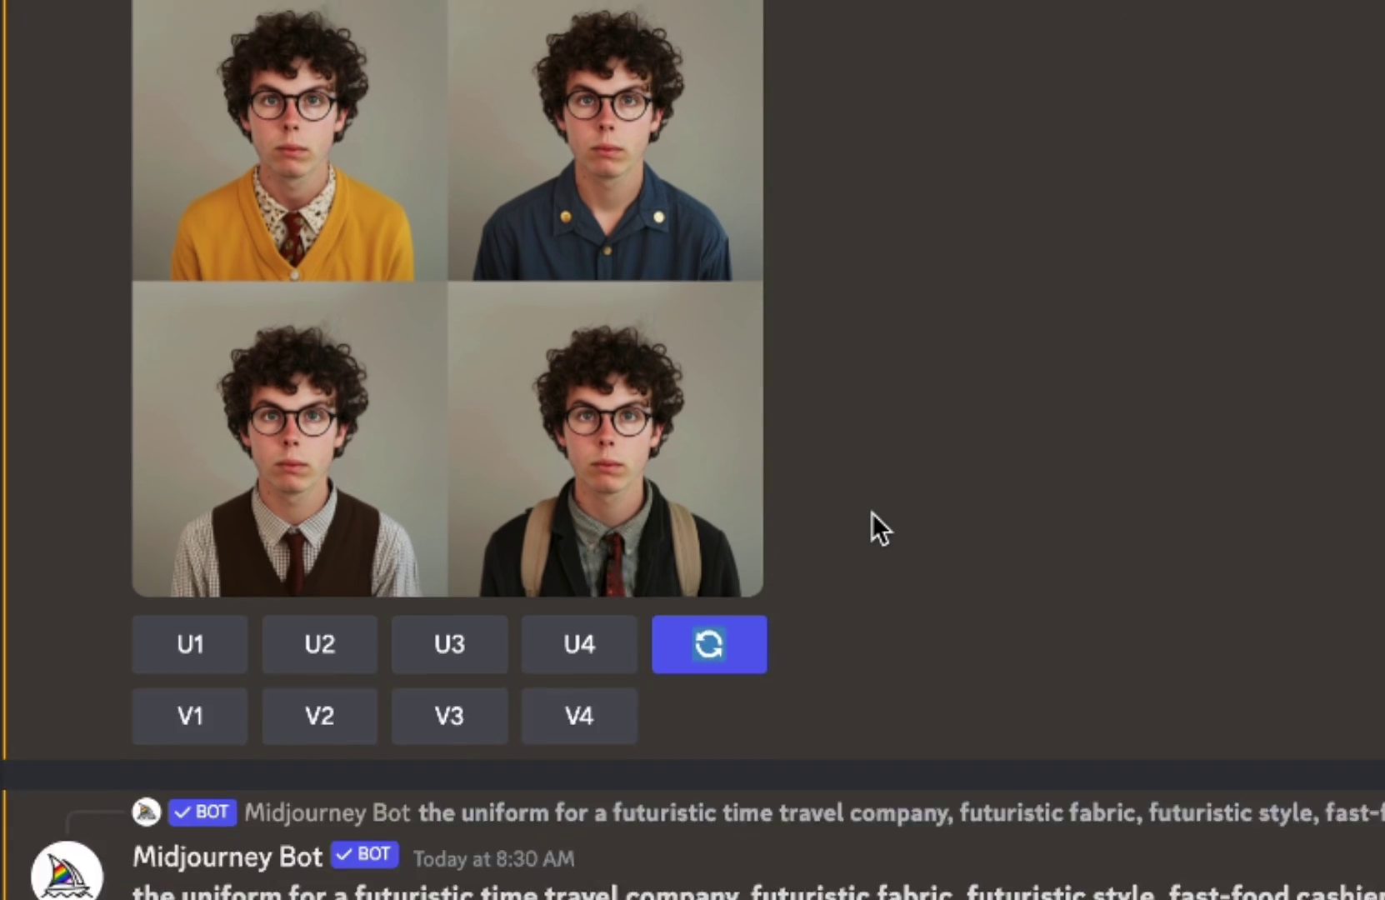
scroll(873, 512, "down", 10)
scroll(682, 581, "down", 15)
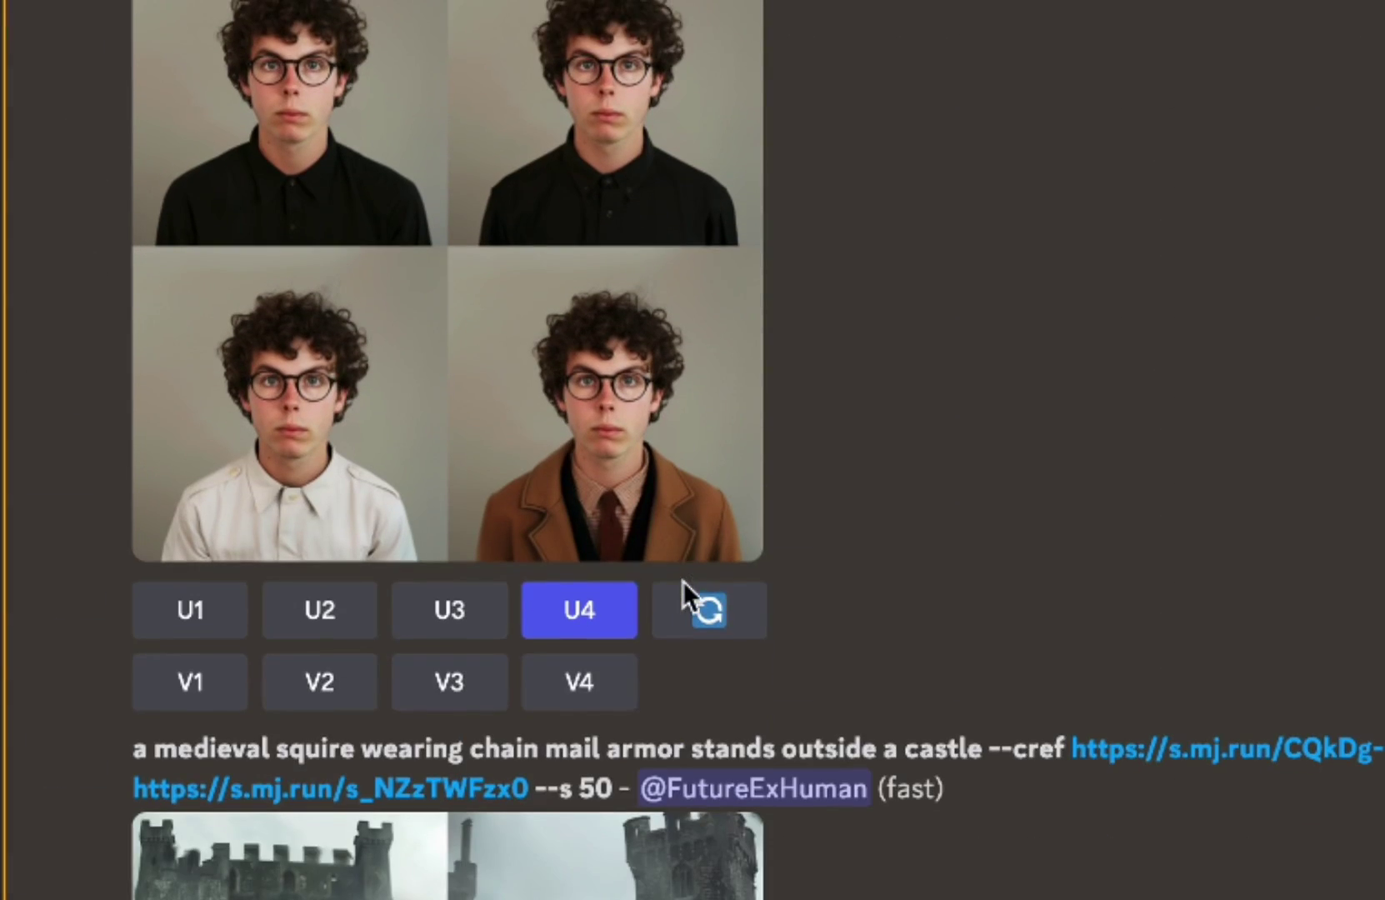
left_click(668, 465)
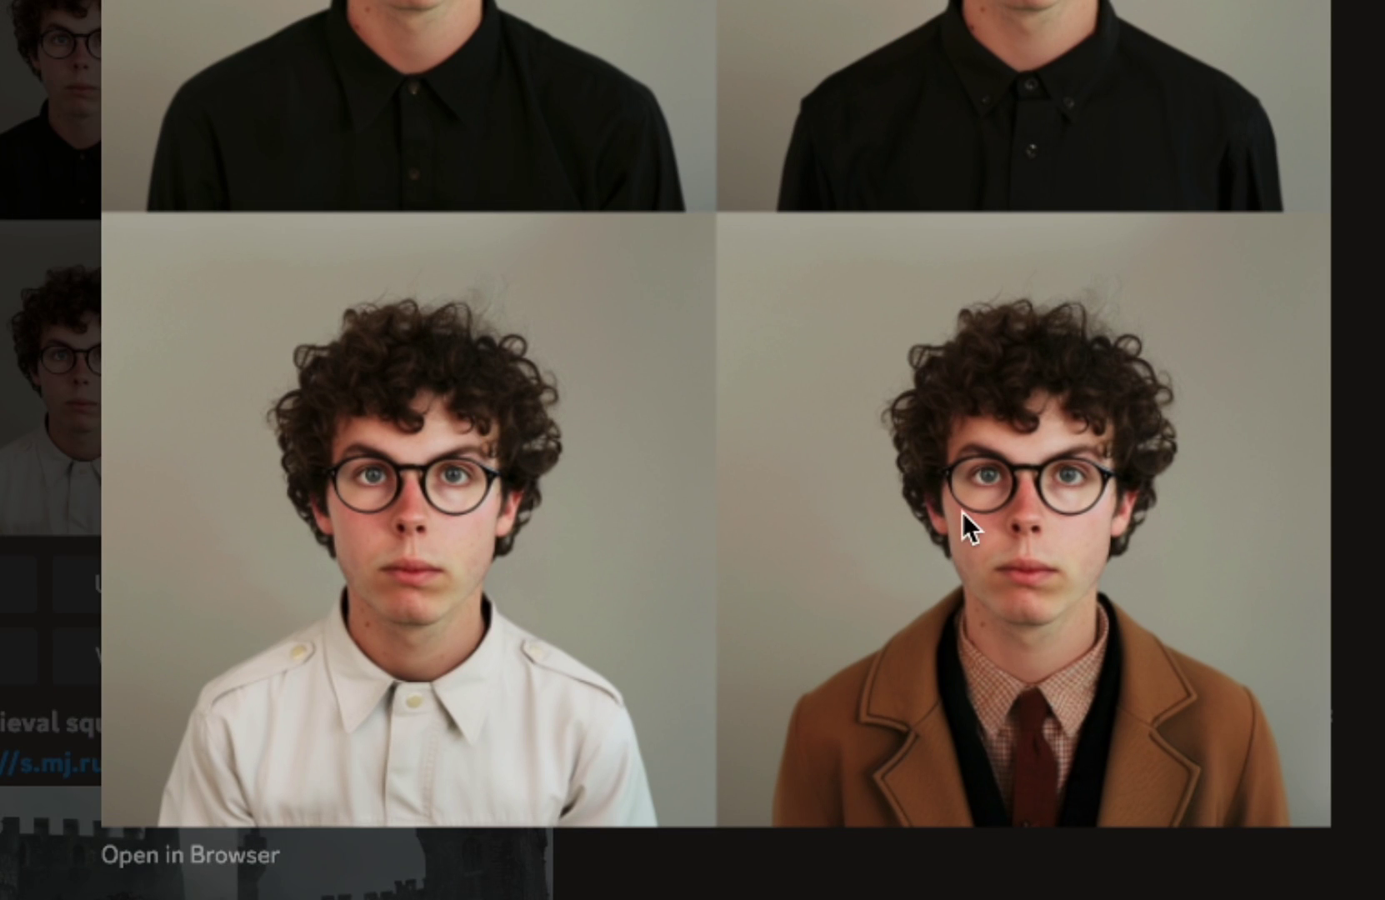
key("Escape")
Copy the upscaled brown-coat portrait's link and generate "a time traveler in a jungle --ar 16:9 --cref" followed by that link
left_click(468, 594)
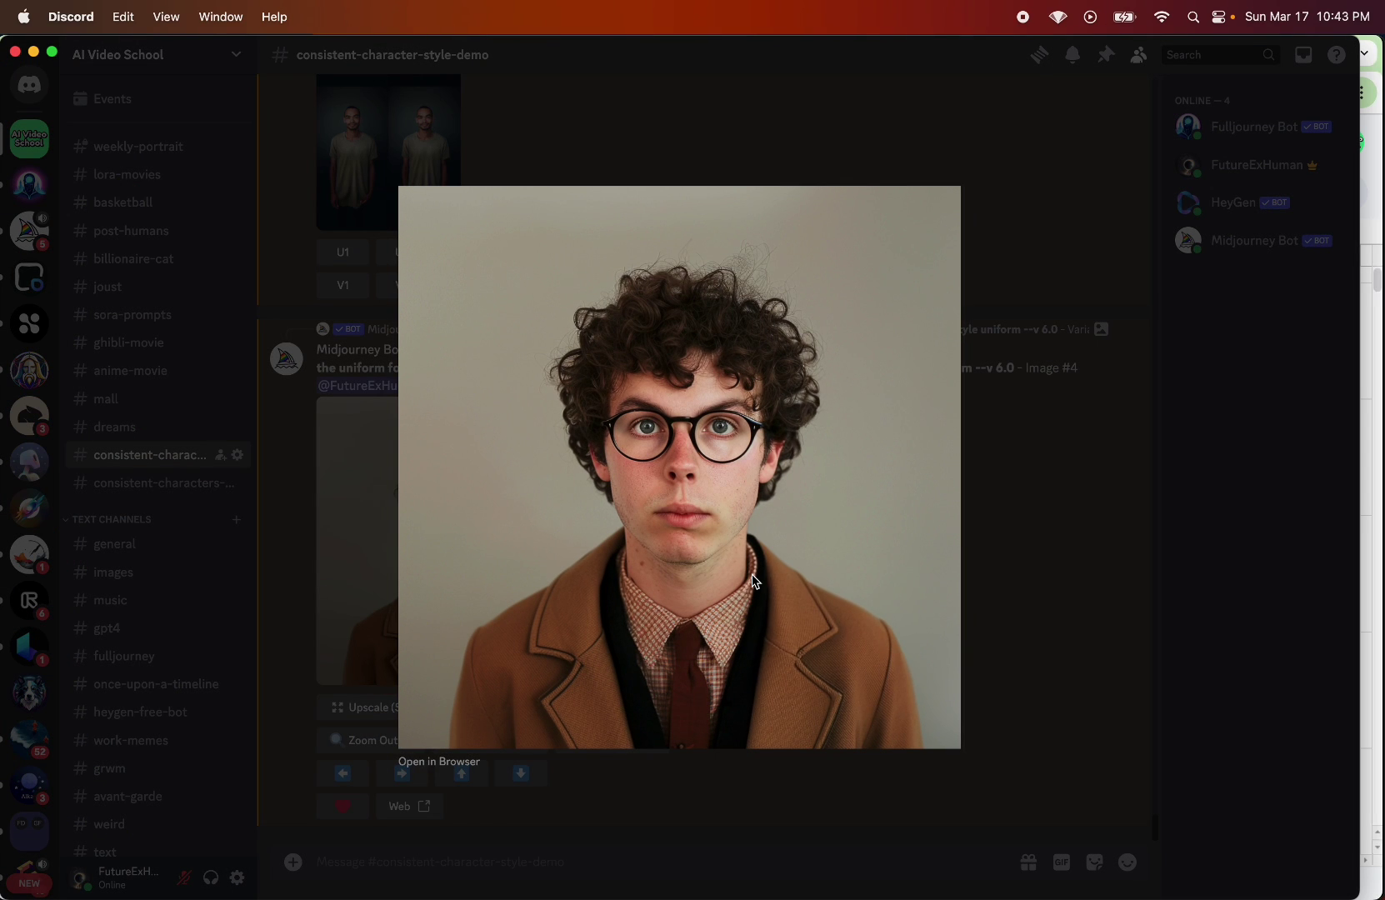
right_click(755, 580)
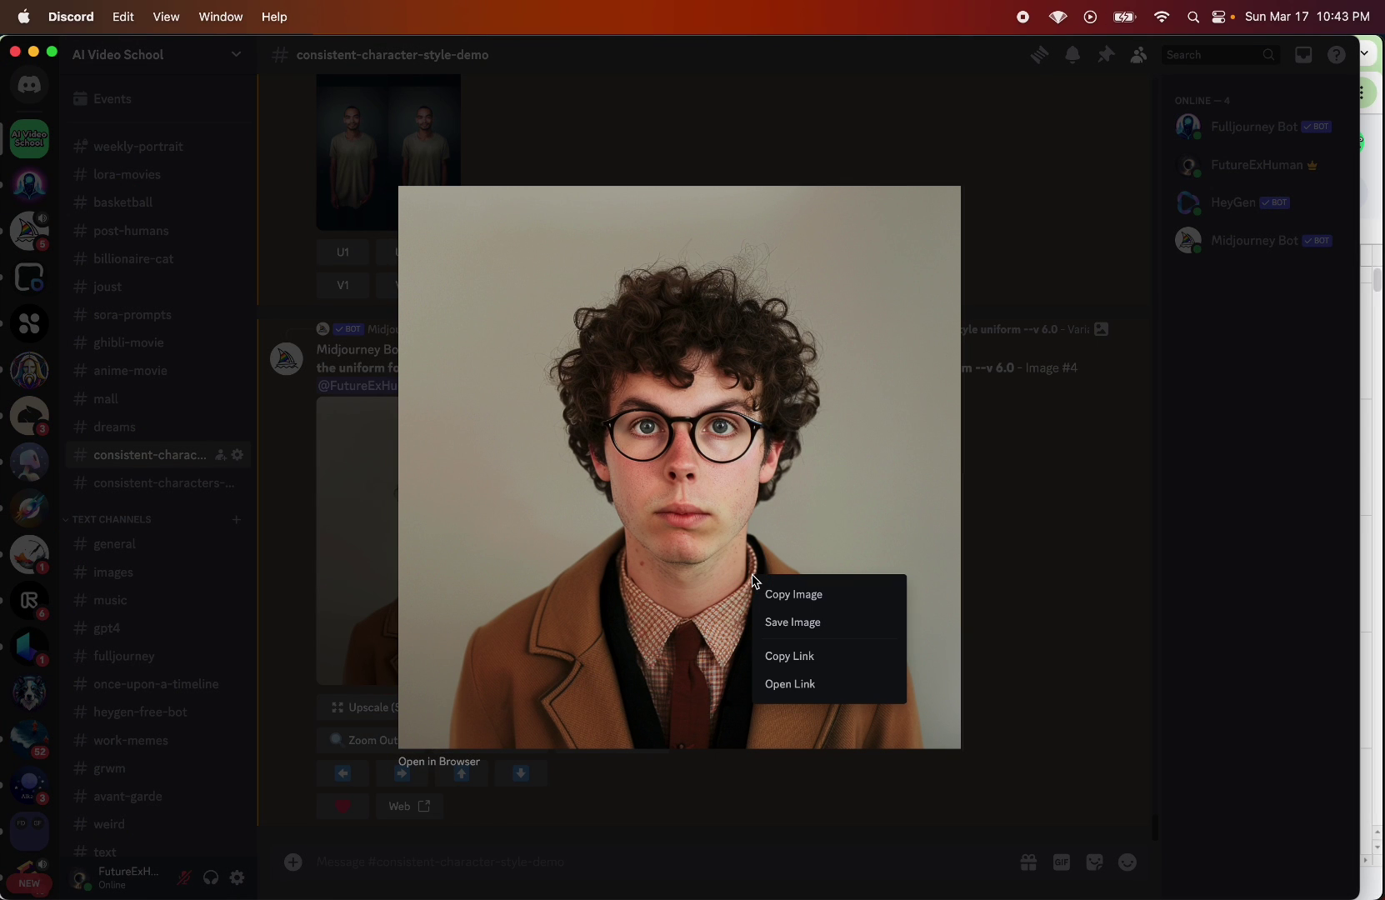
left_click(829, 656)
key("Escape")
type("/imagine")
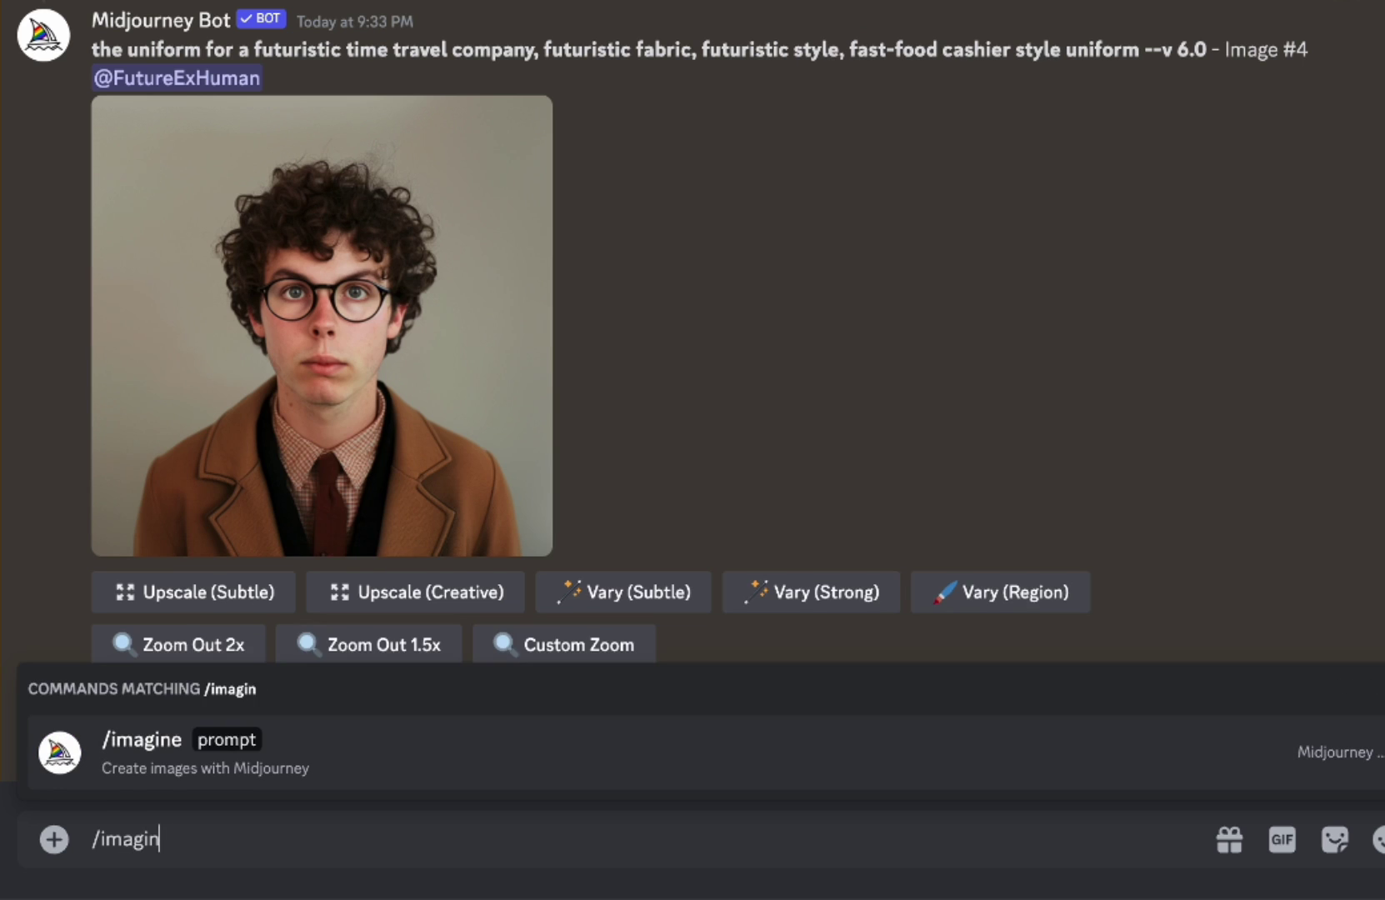
key("Tab")
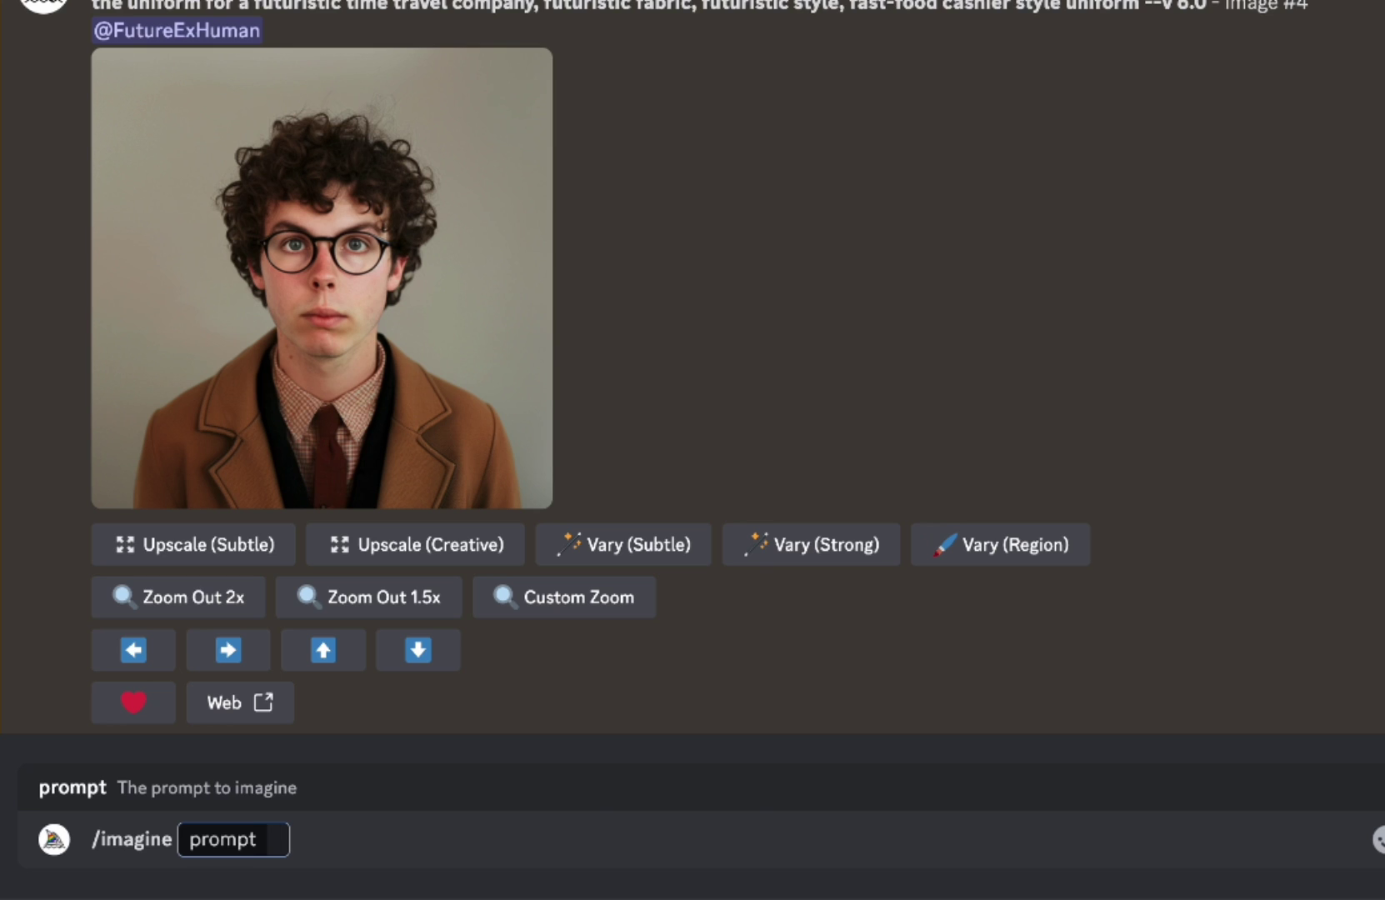
key("ctrl+v")
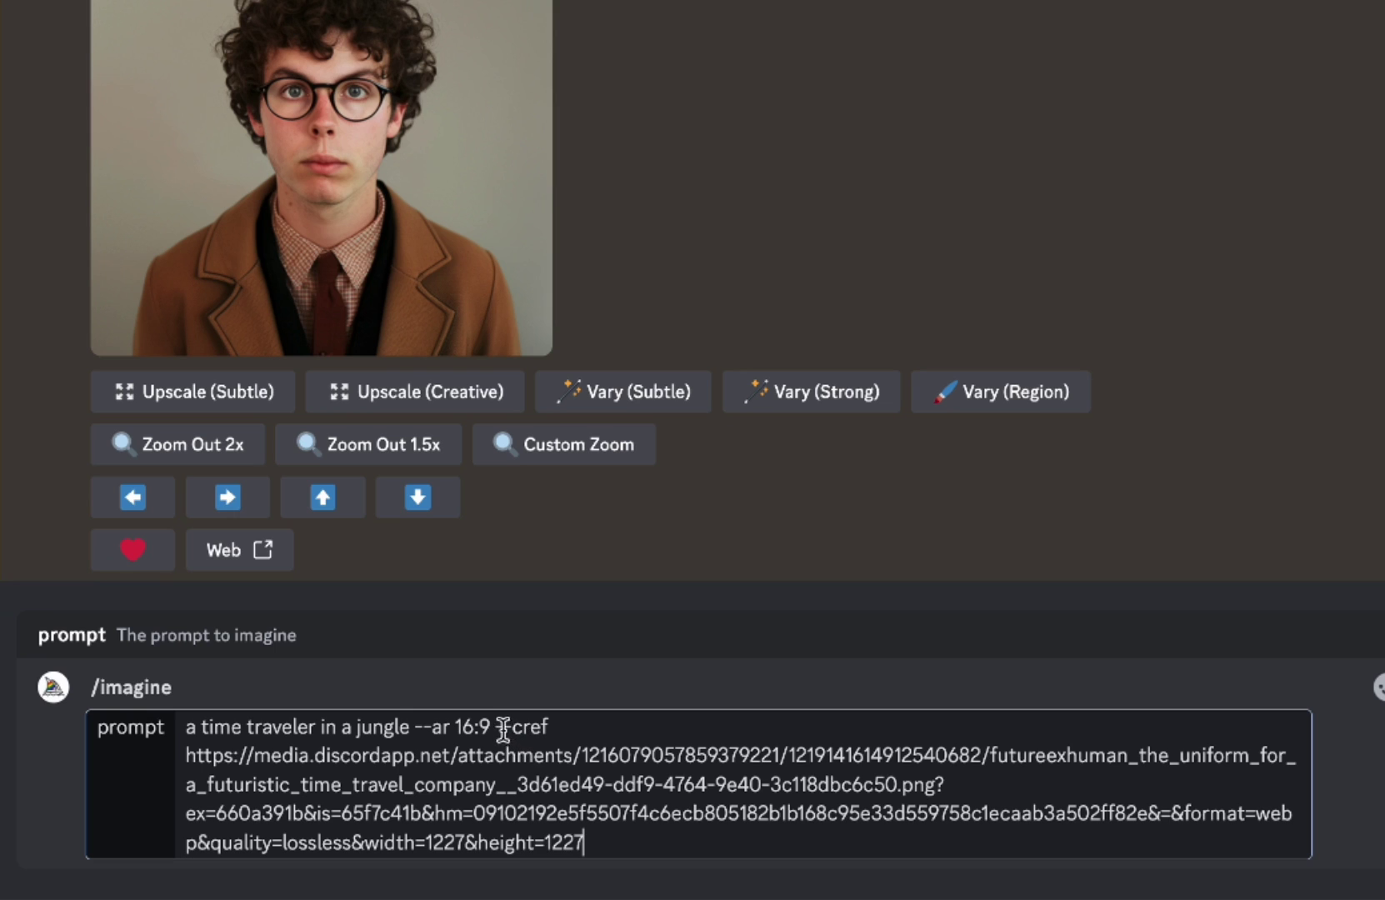
key("Return")
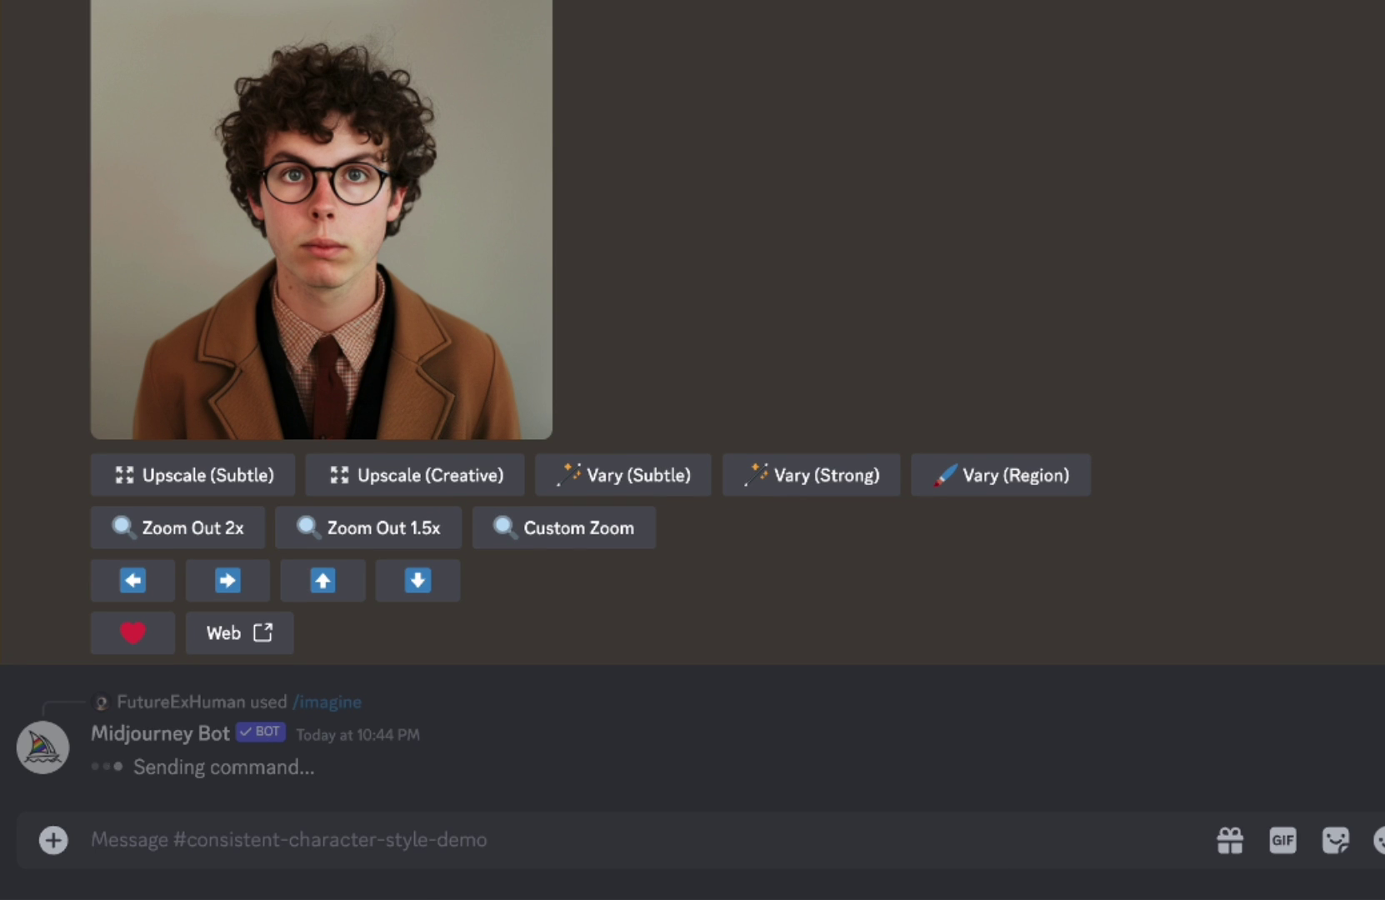
Copy the shortened --cref link from the jungle generation message and switch to the Characters sheet in Google Sheets
left_click_drag(487, 733, 791, 730)
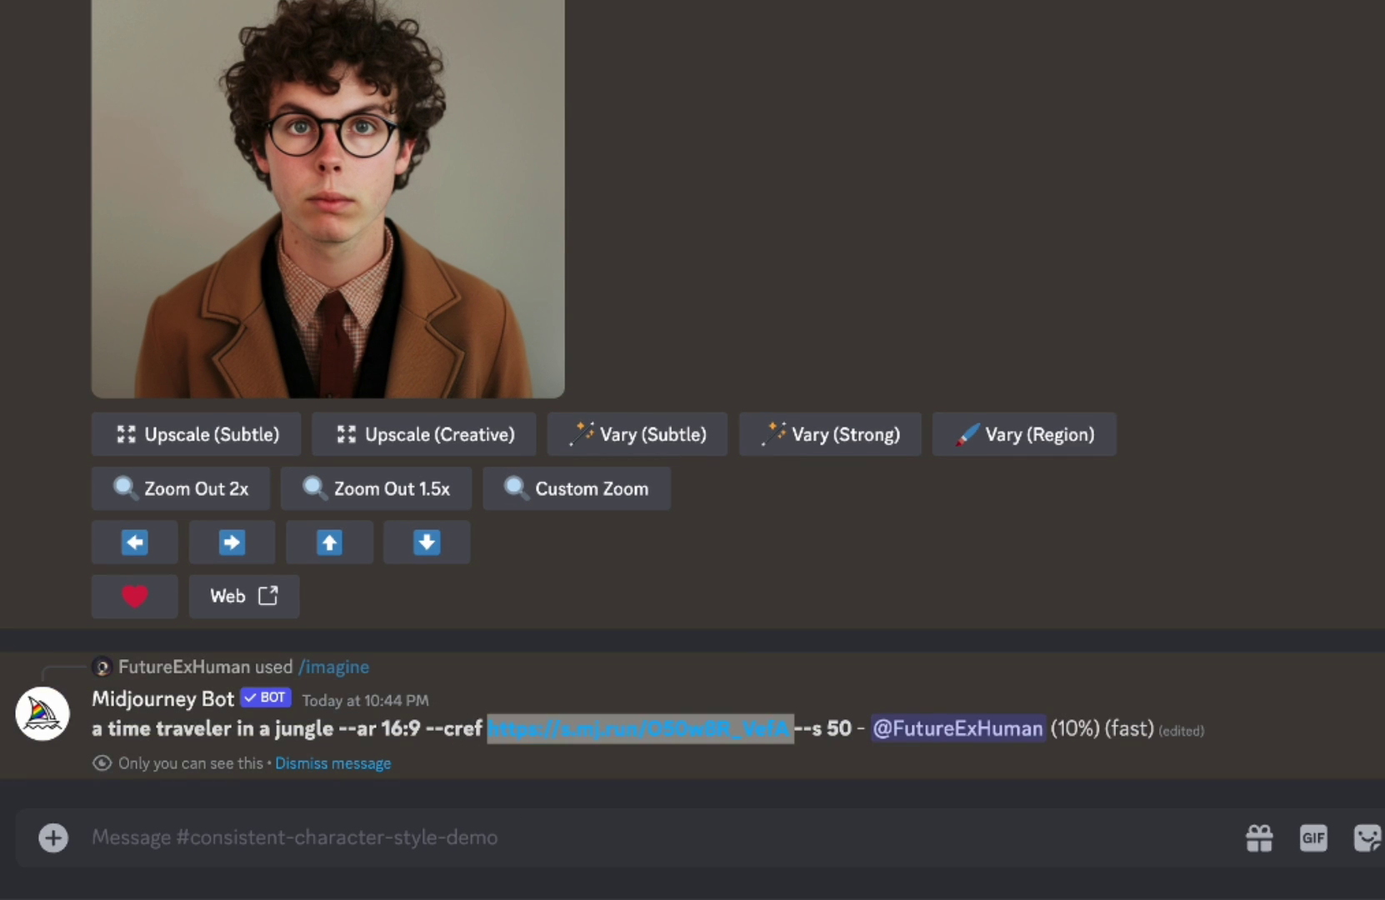
key("super+Tab")
key("super+Tab")
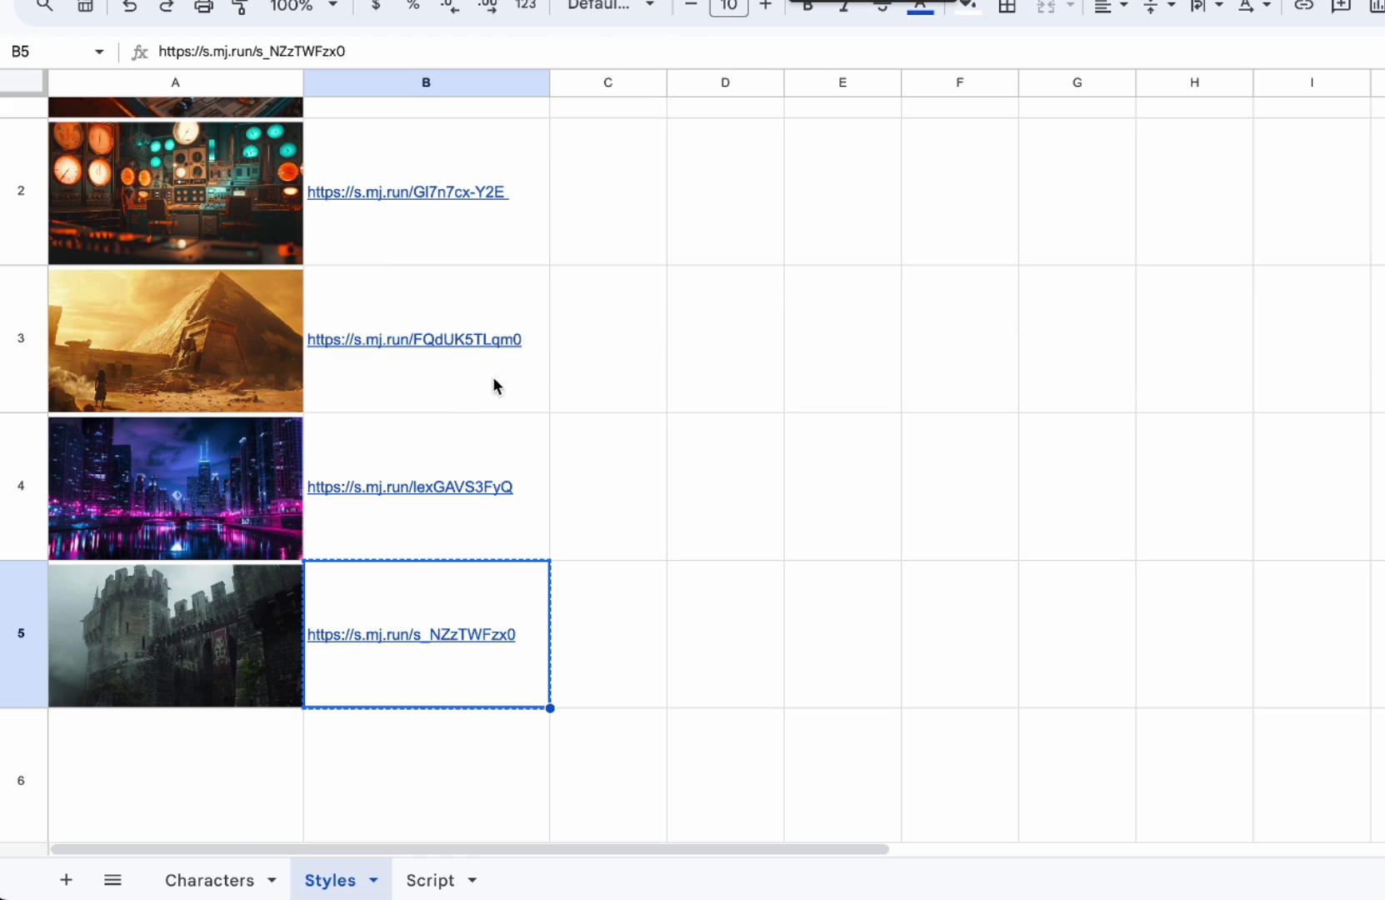
left_click(210, 879)
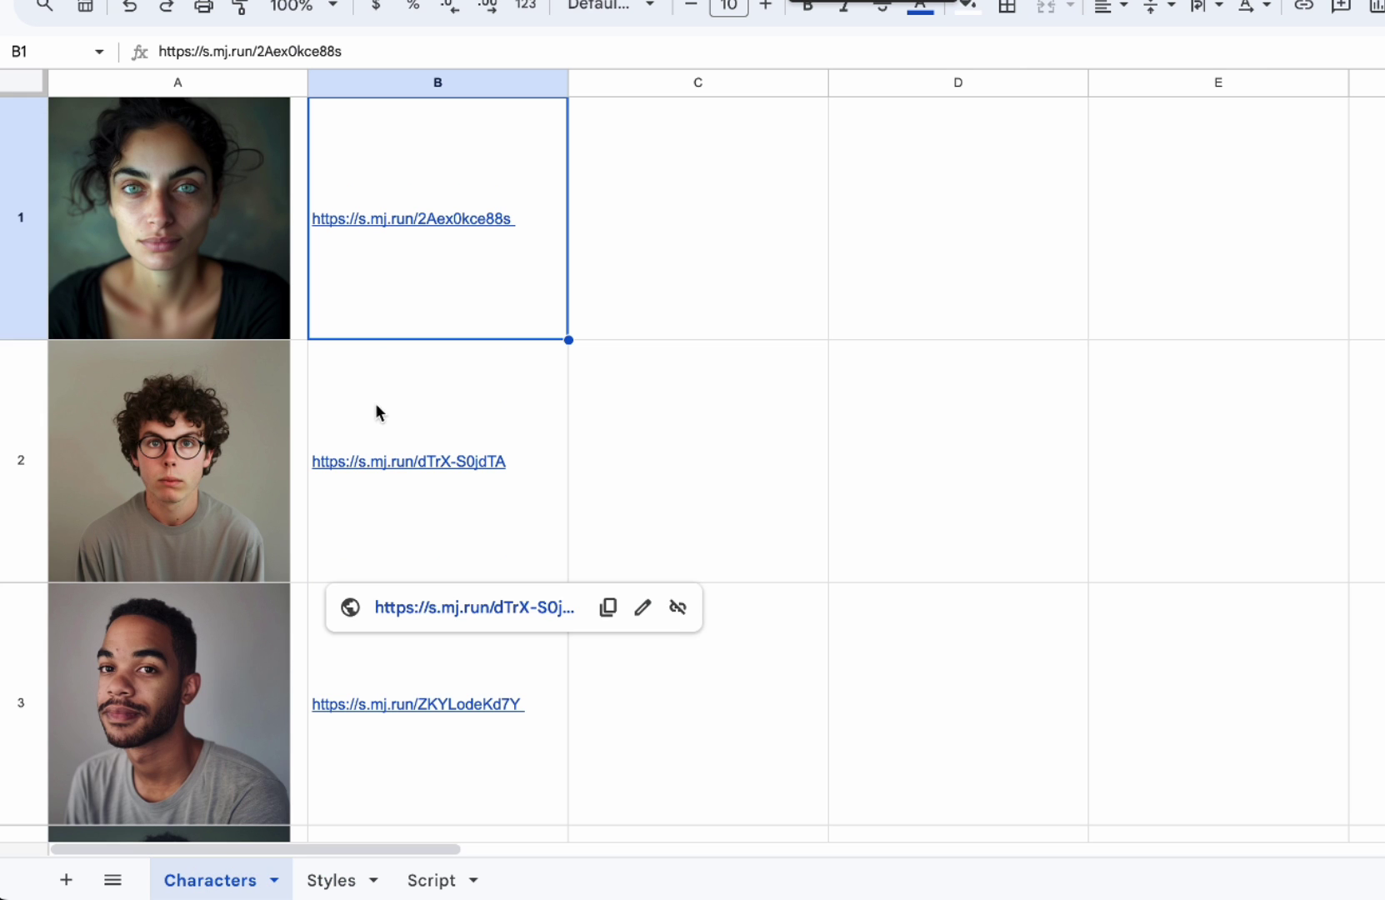
left_click(226, 467)
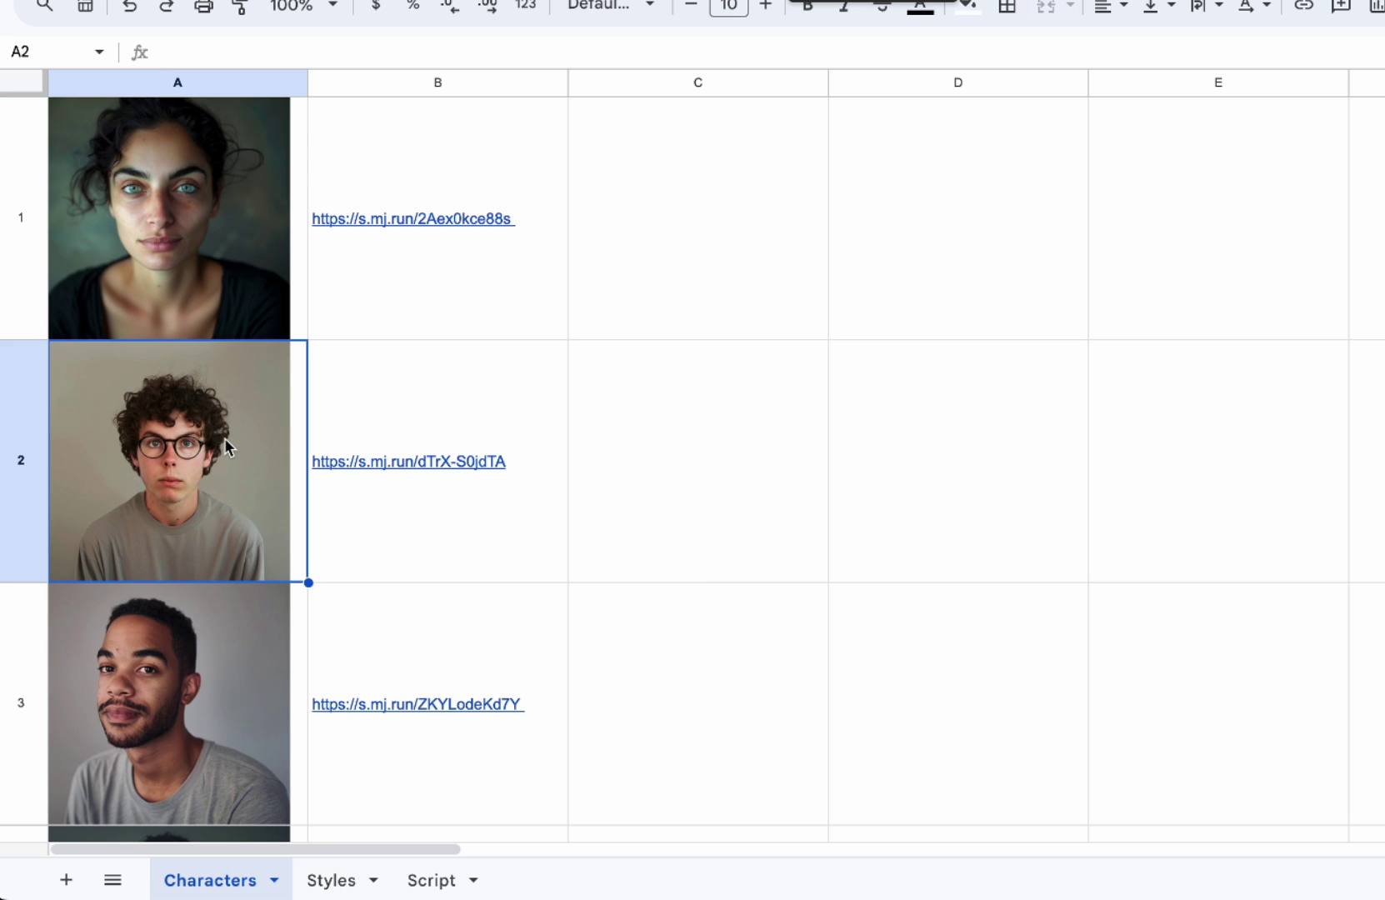
left_click(225, 0)
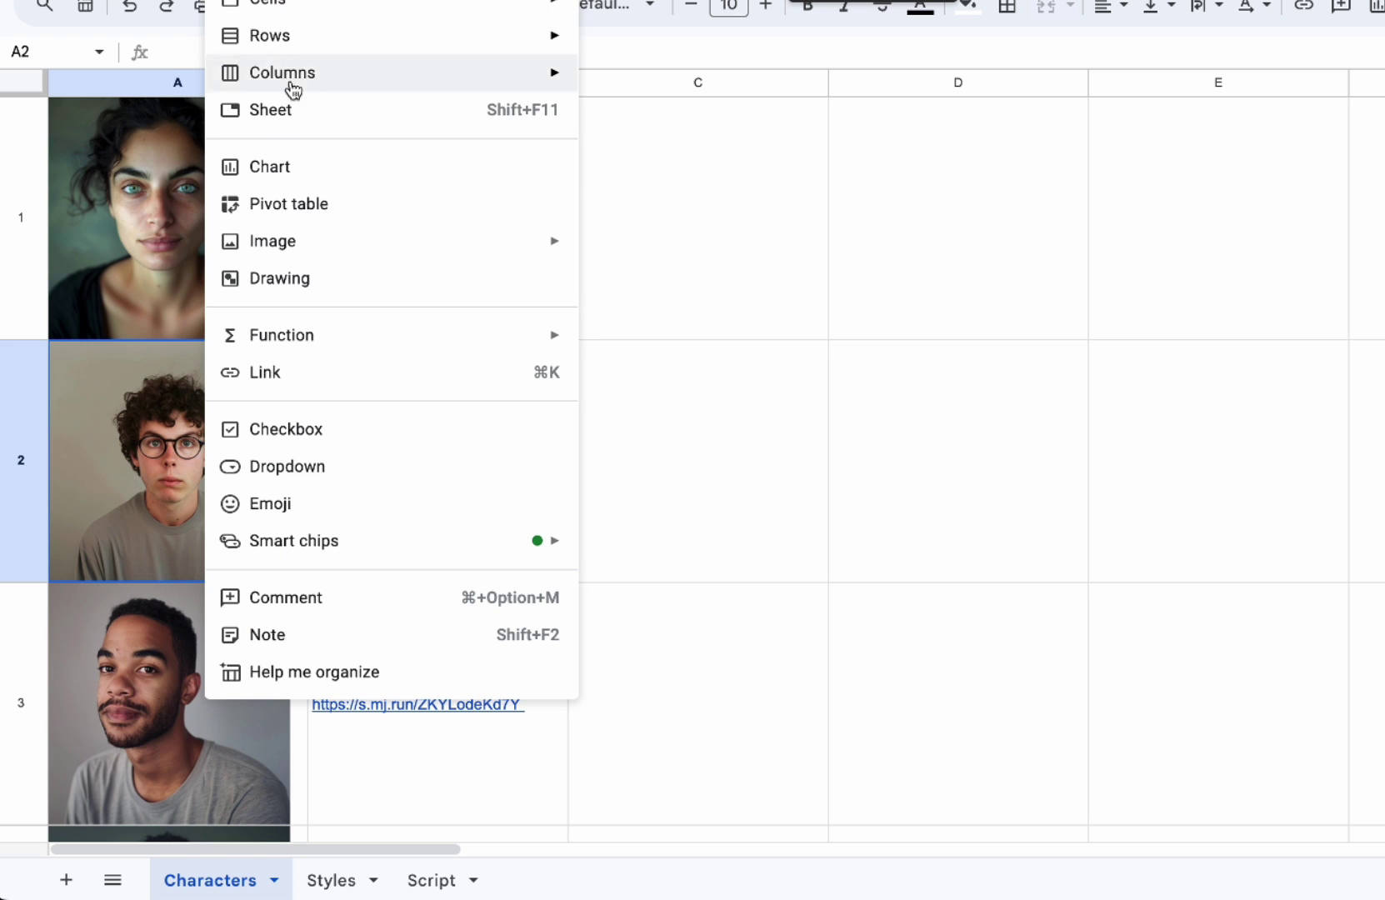
mouse_move(312, 250)
left_click(615, 246)
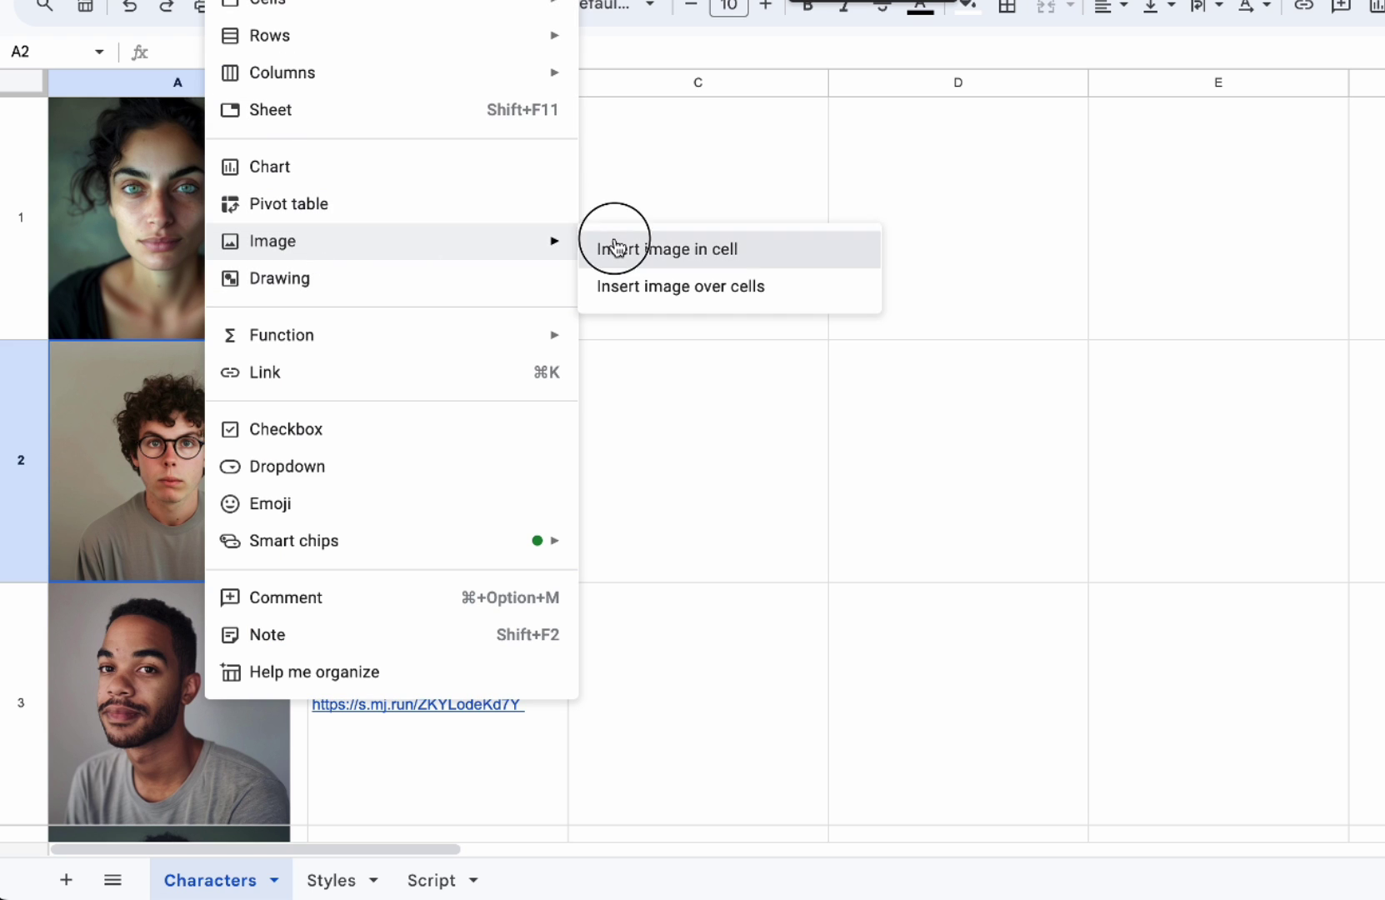
left_click(452, 97)
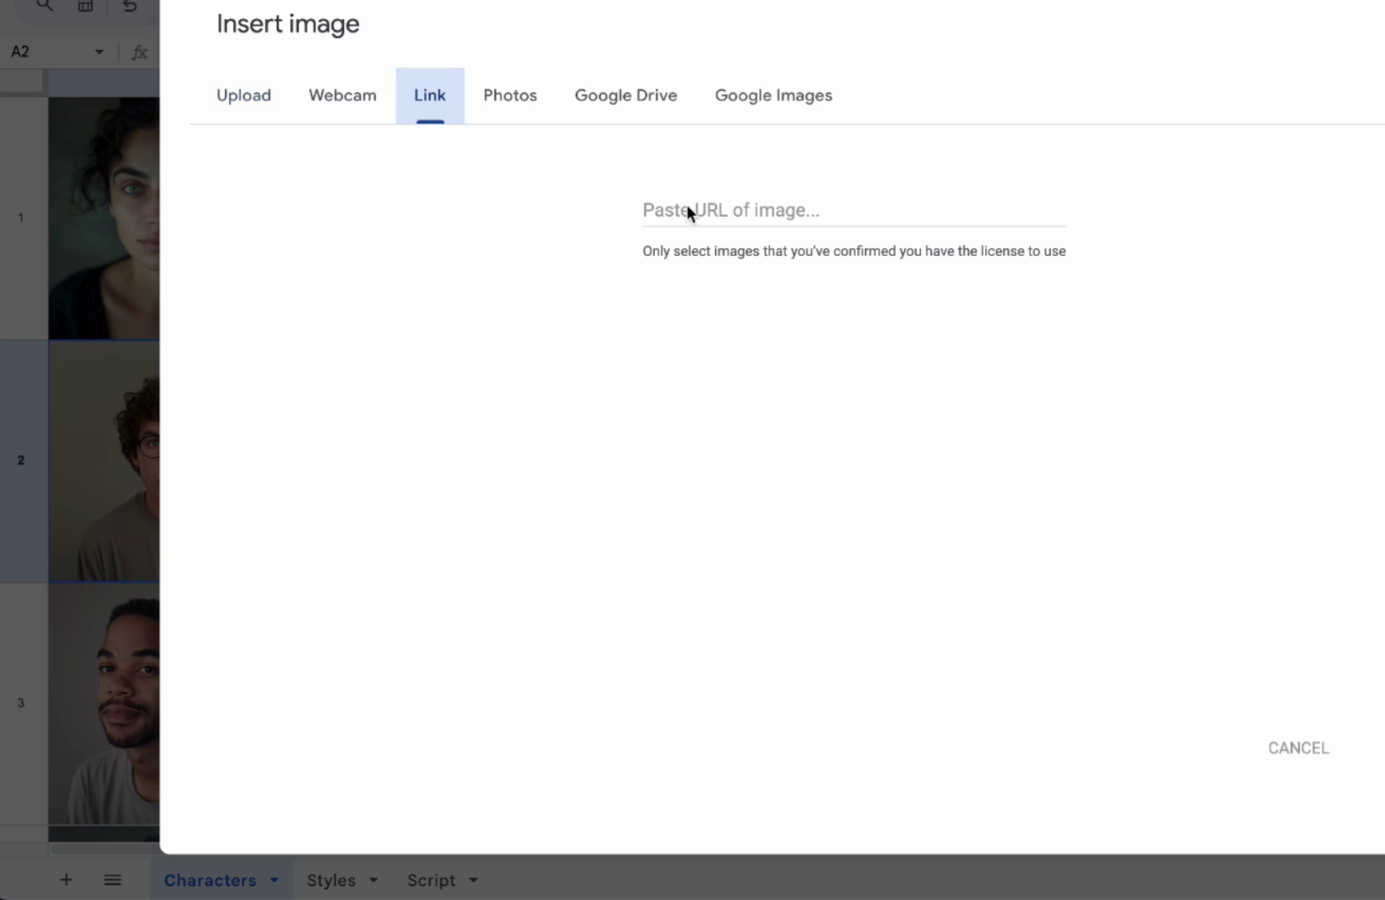
left_click(763, 212)
type("https://s.mj.run/O50w8R_VefA")
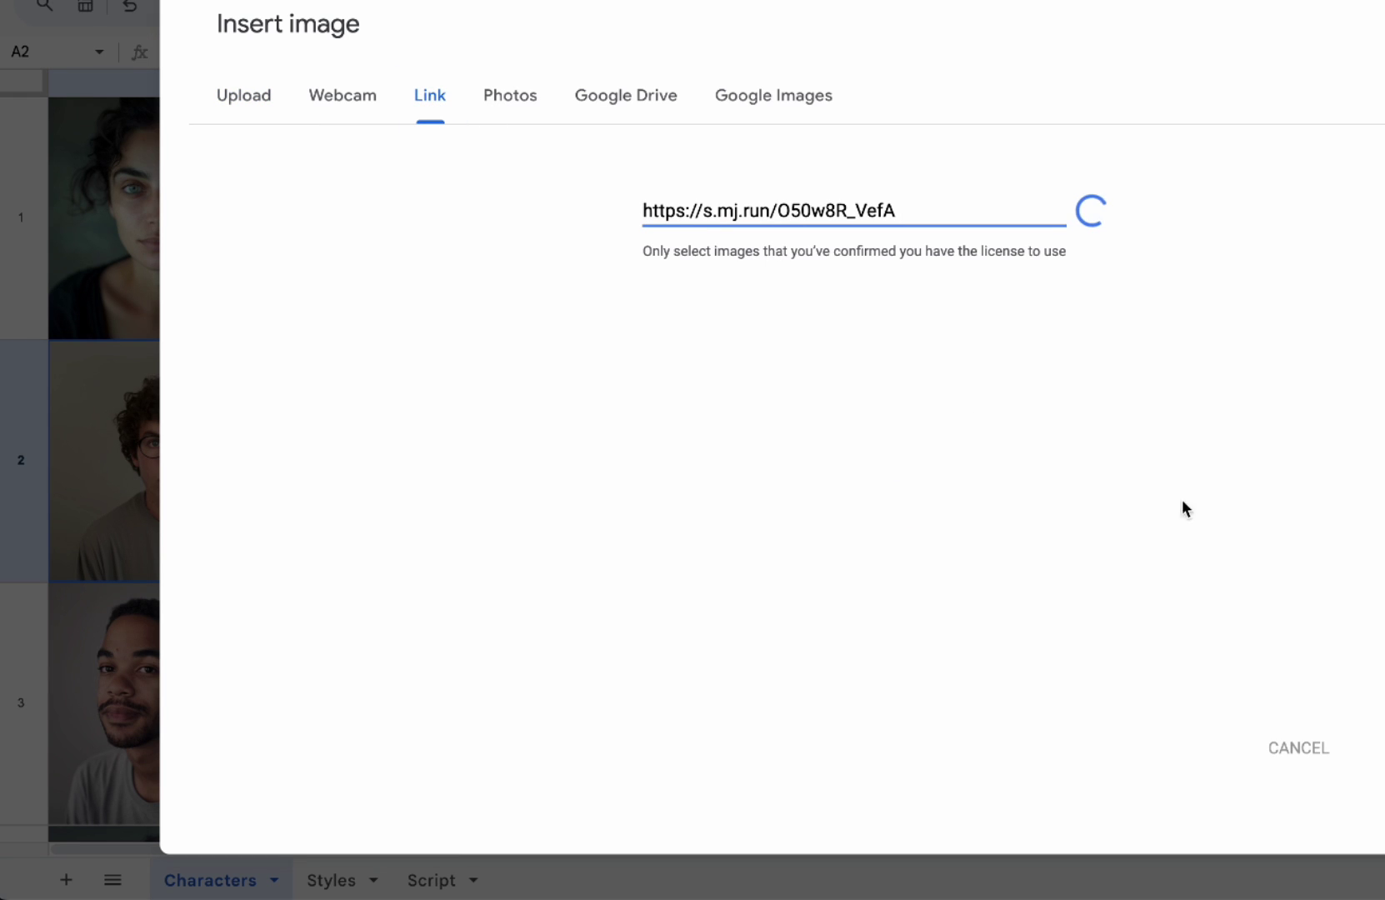
left_click(1367, 747)
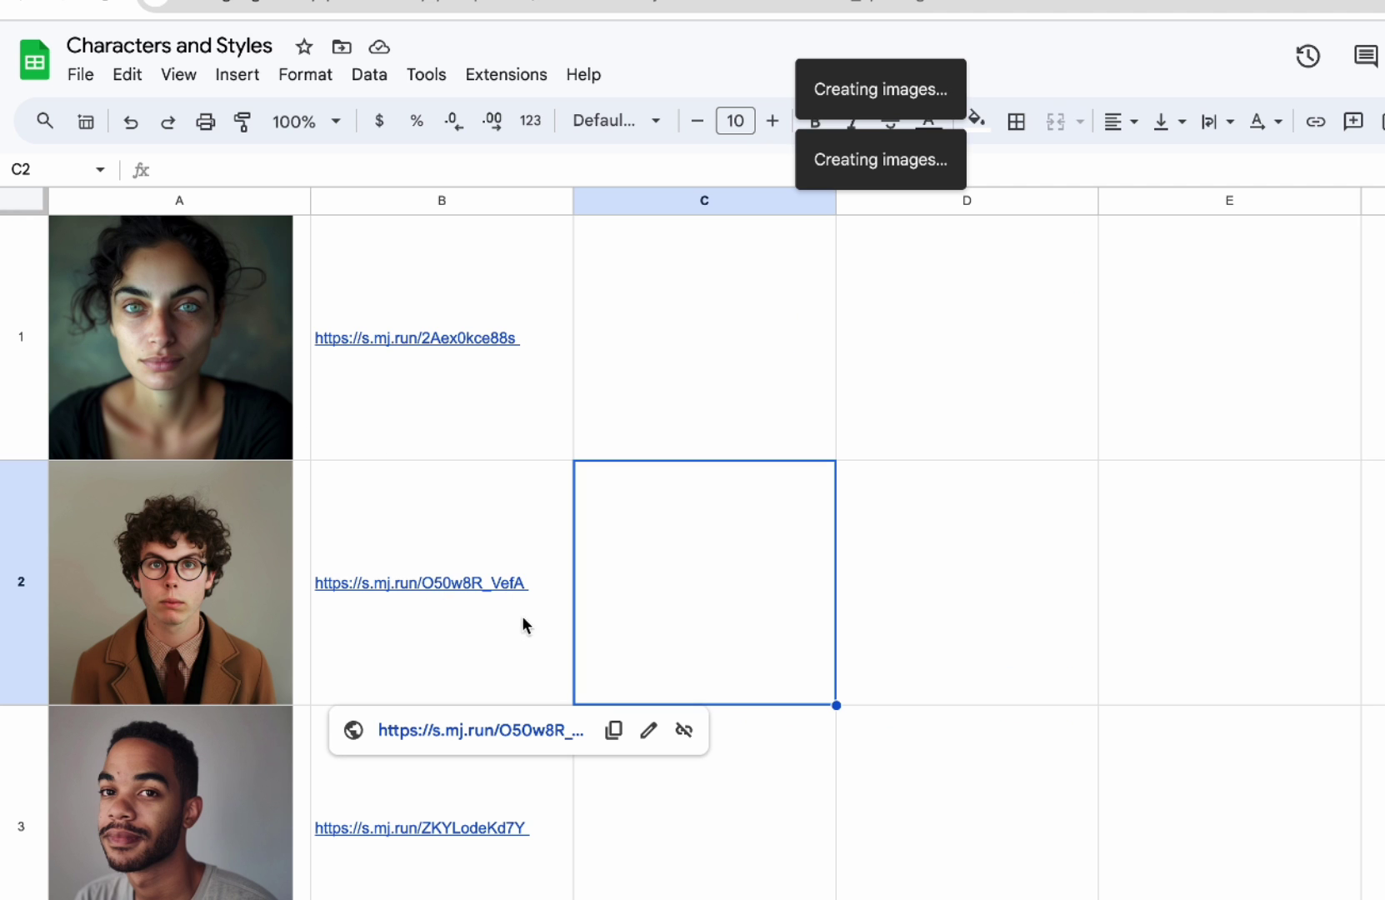
double_click(501, 581)
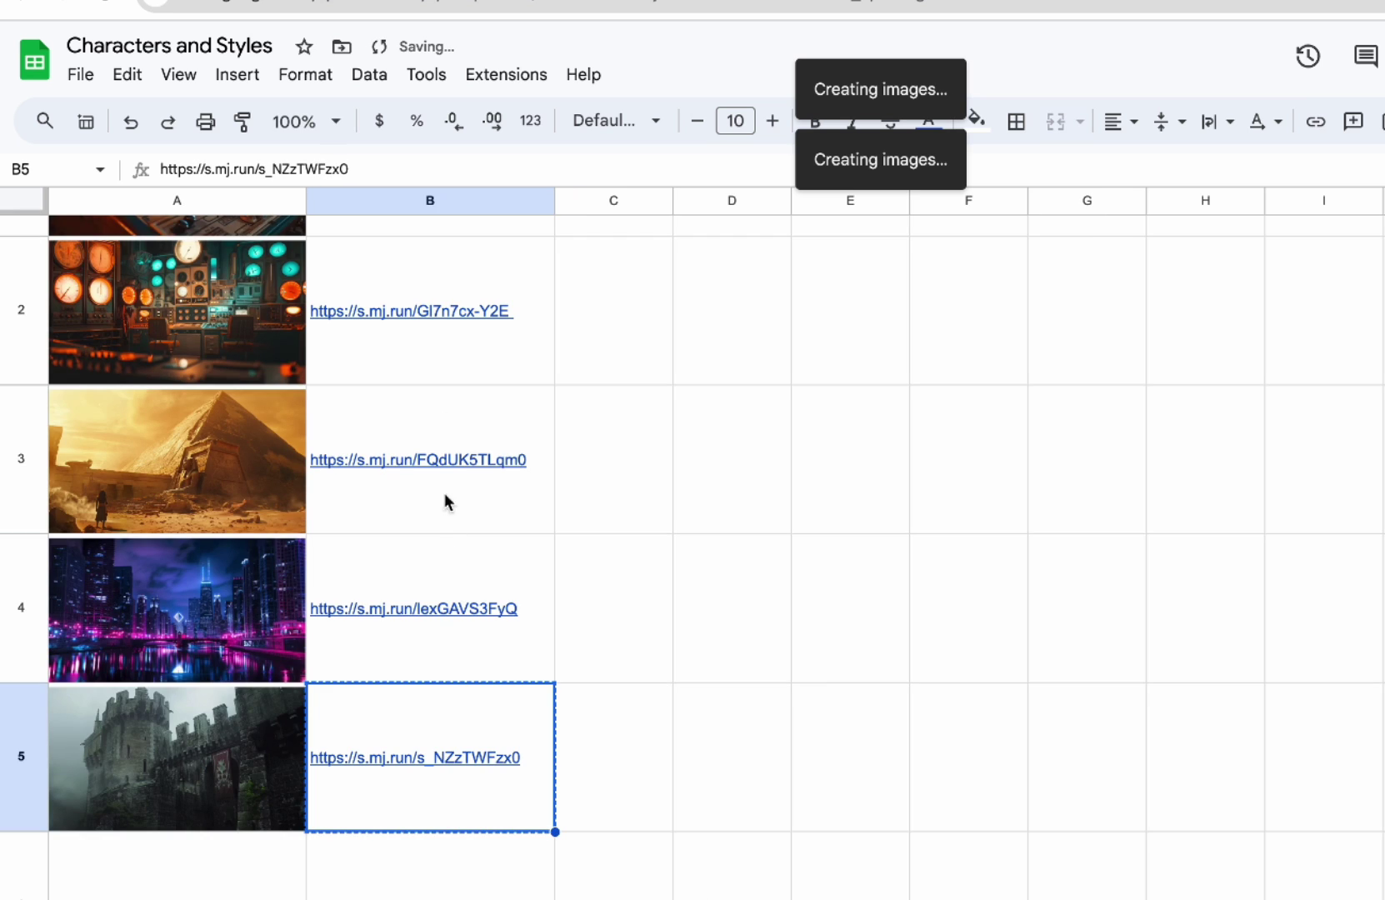
scroll(443, 492, "up", 3)
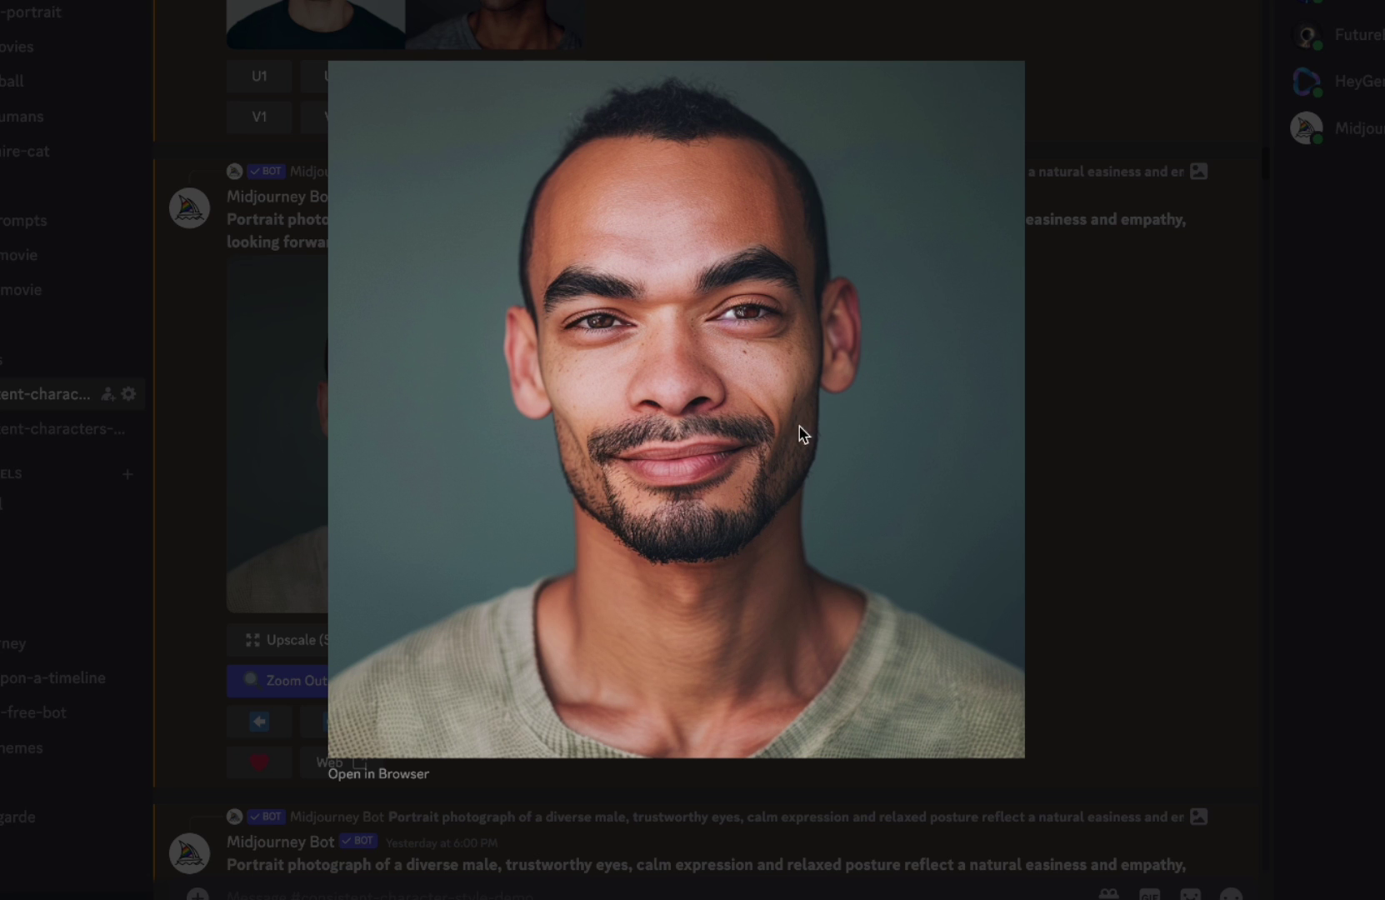
Examine the green-shirted man's portrait, its Zoom Out grid, the Pan Down grids with --ar 2:3 including the pot belly version, and upscaled Image #4
left_click(1094, 464)
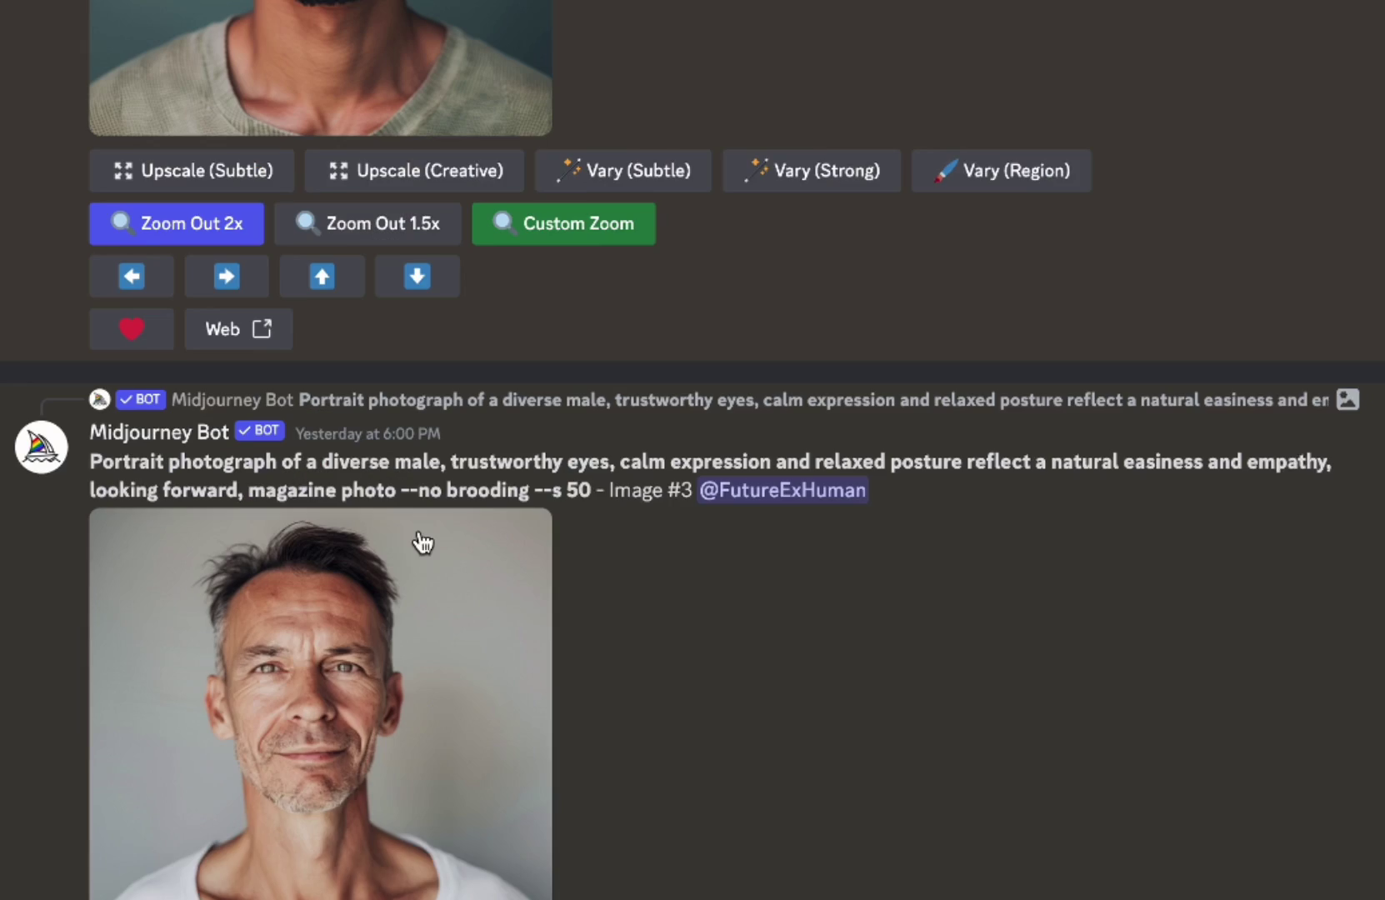
scroll(418, 538, "up", 2)
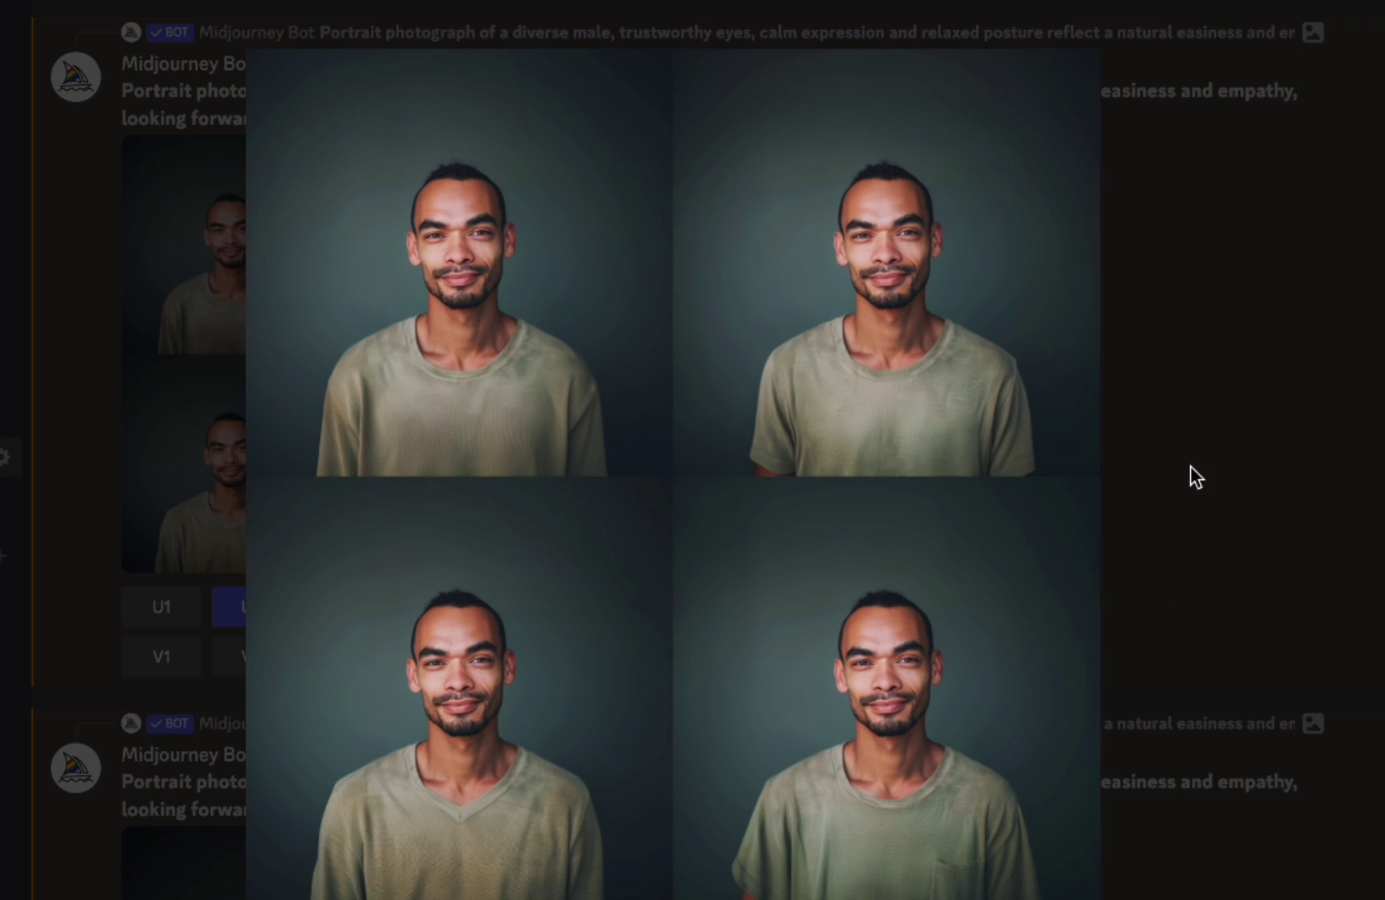
left_click(1190, 468)
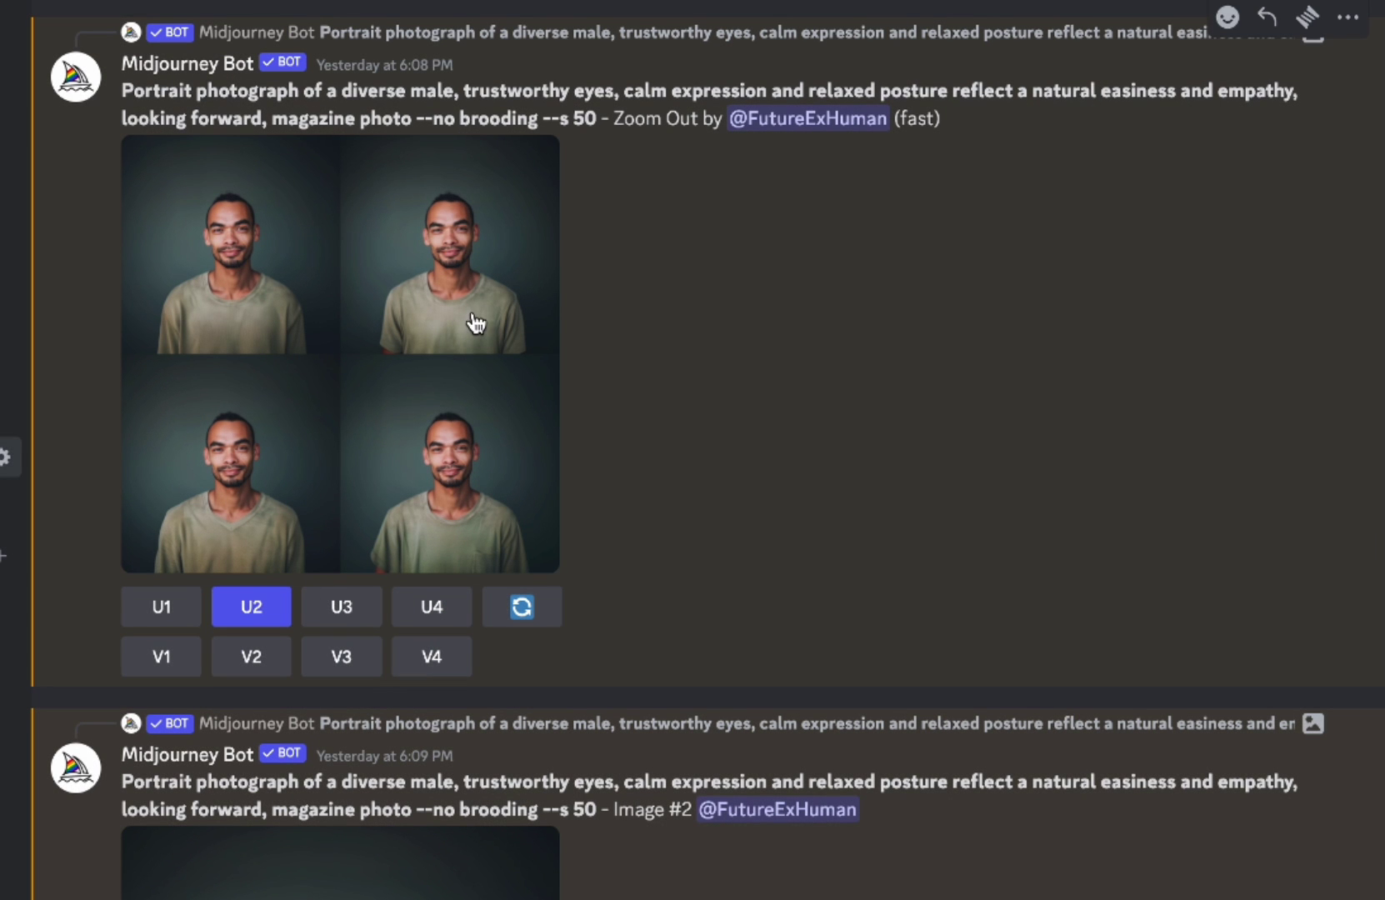
scroll(503, 757, "down", 9)
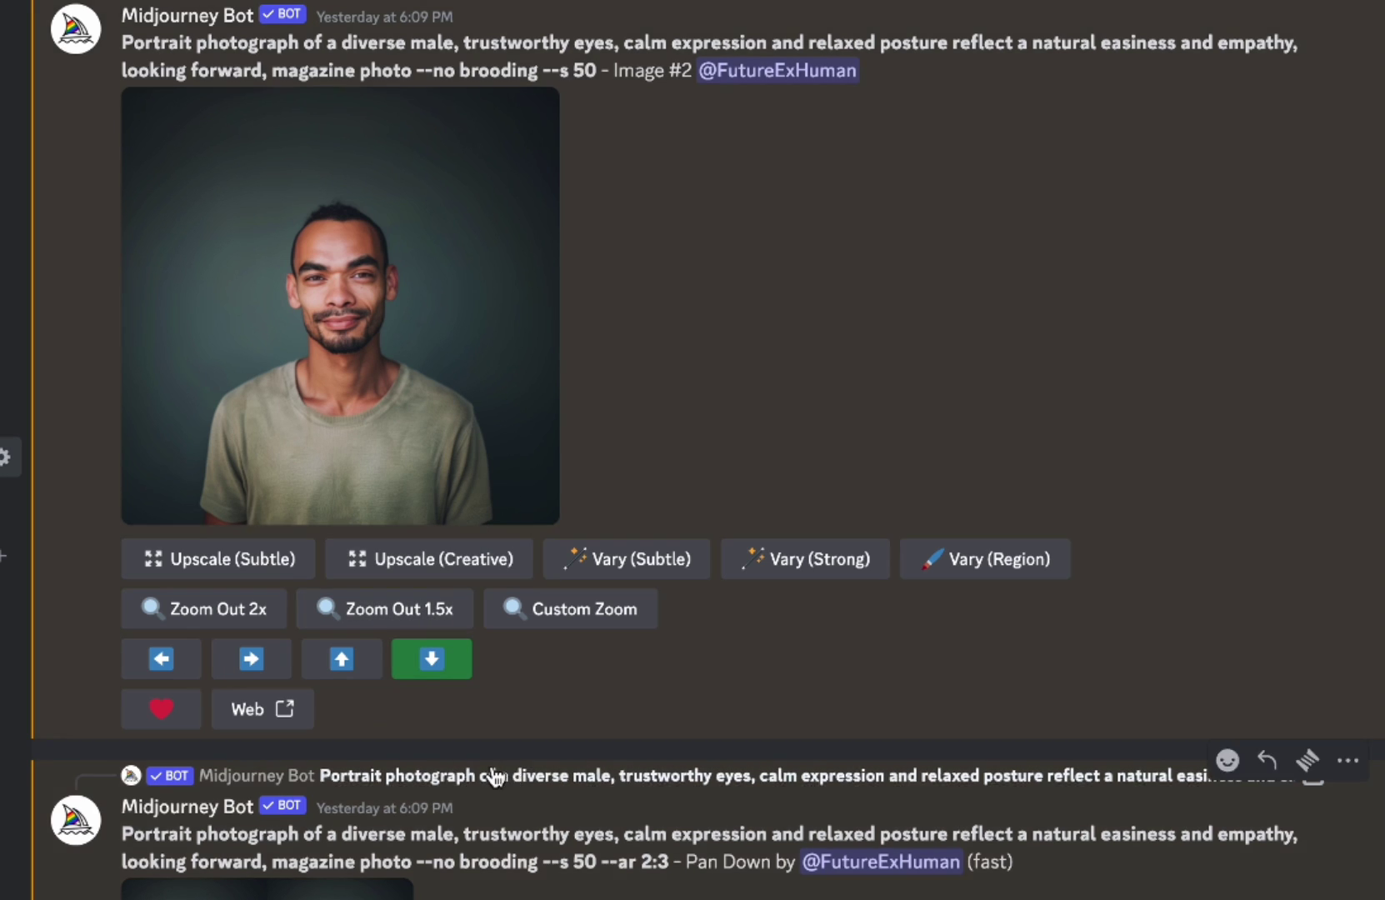
scroll(667, 717, "down", 8)
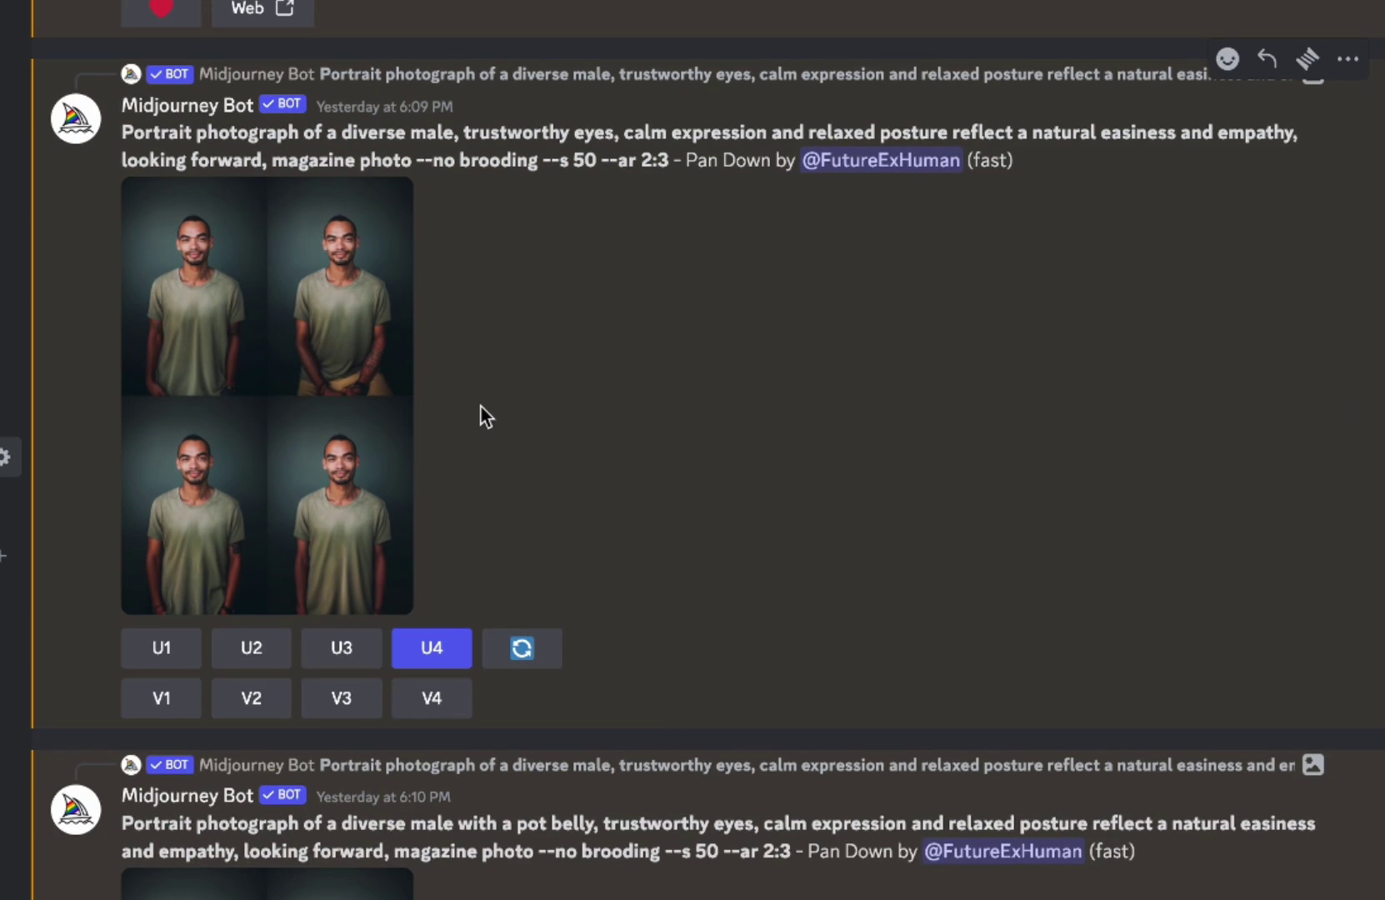
left_click(311, 389)
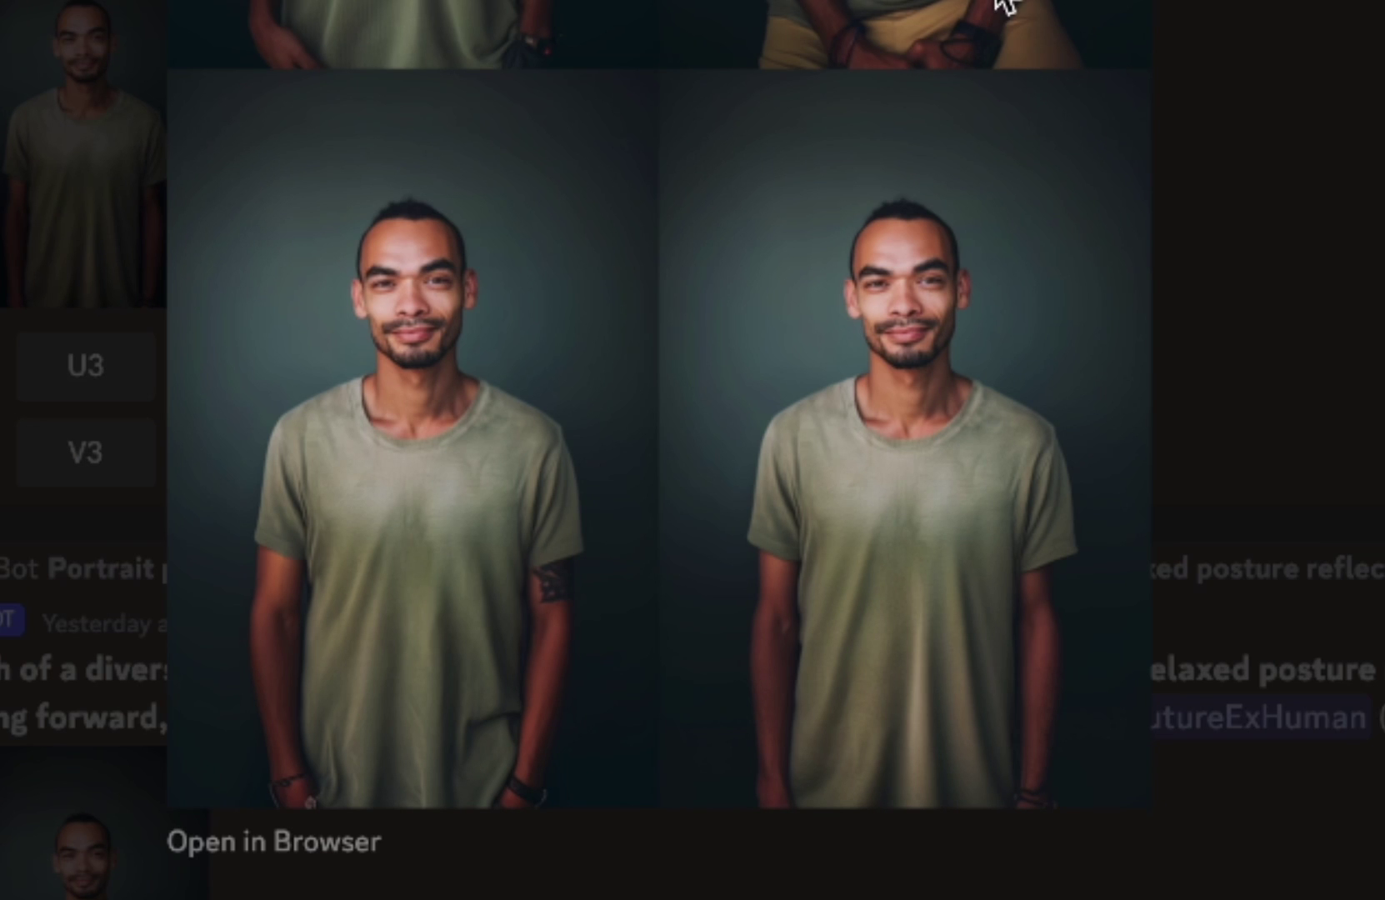
key("Left")
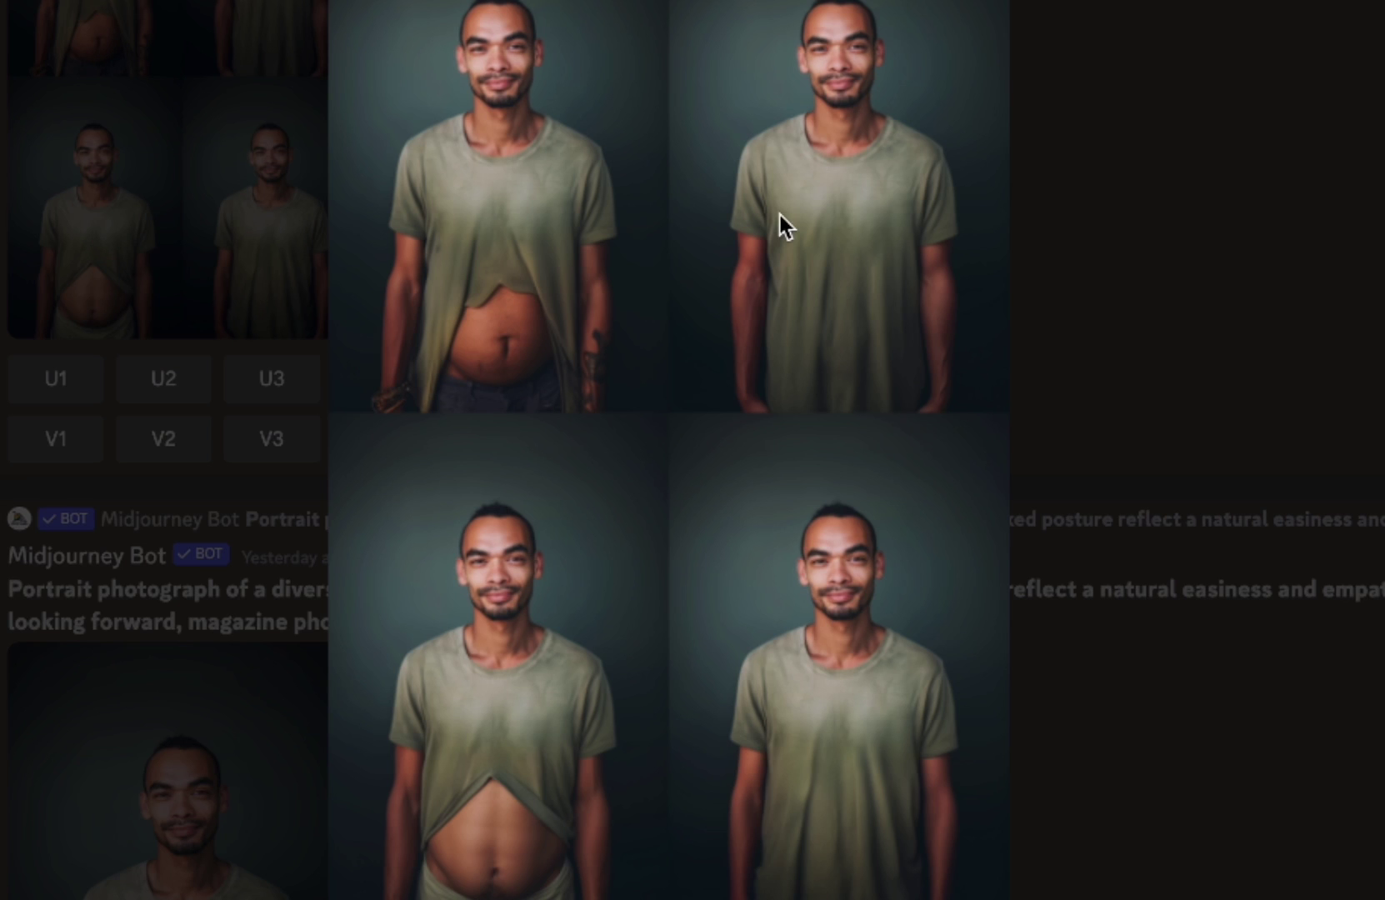
key("Escape")
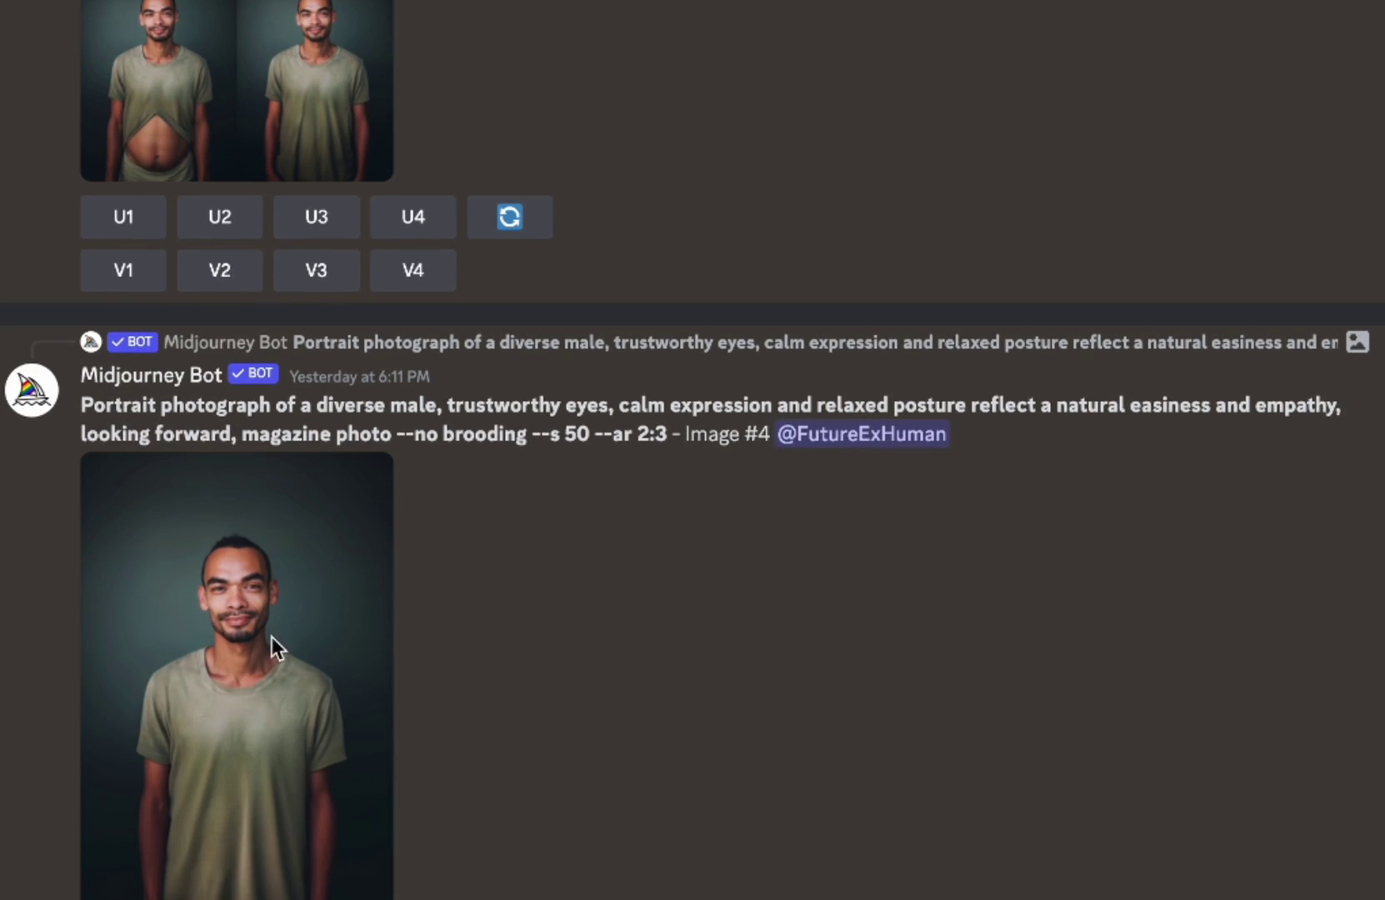
left_click(272, 636)
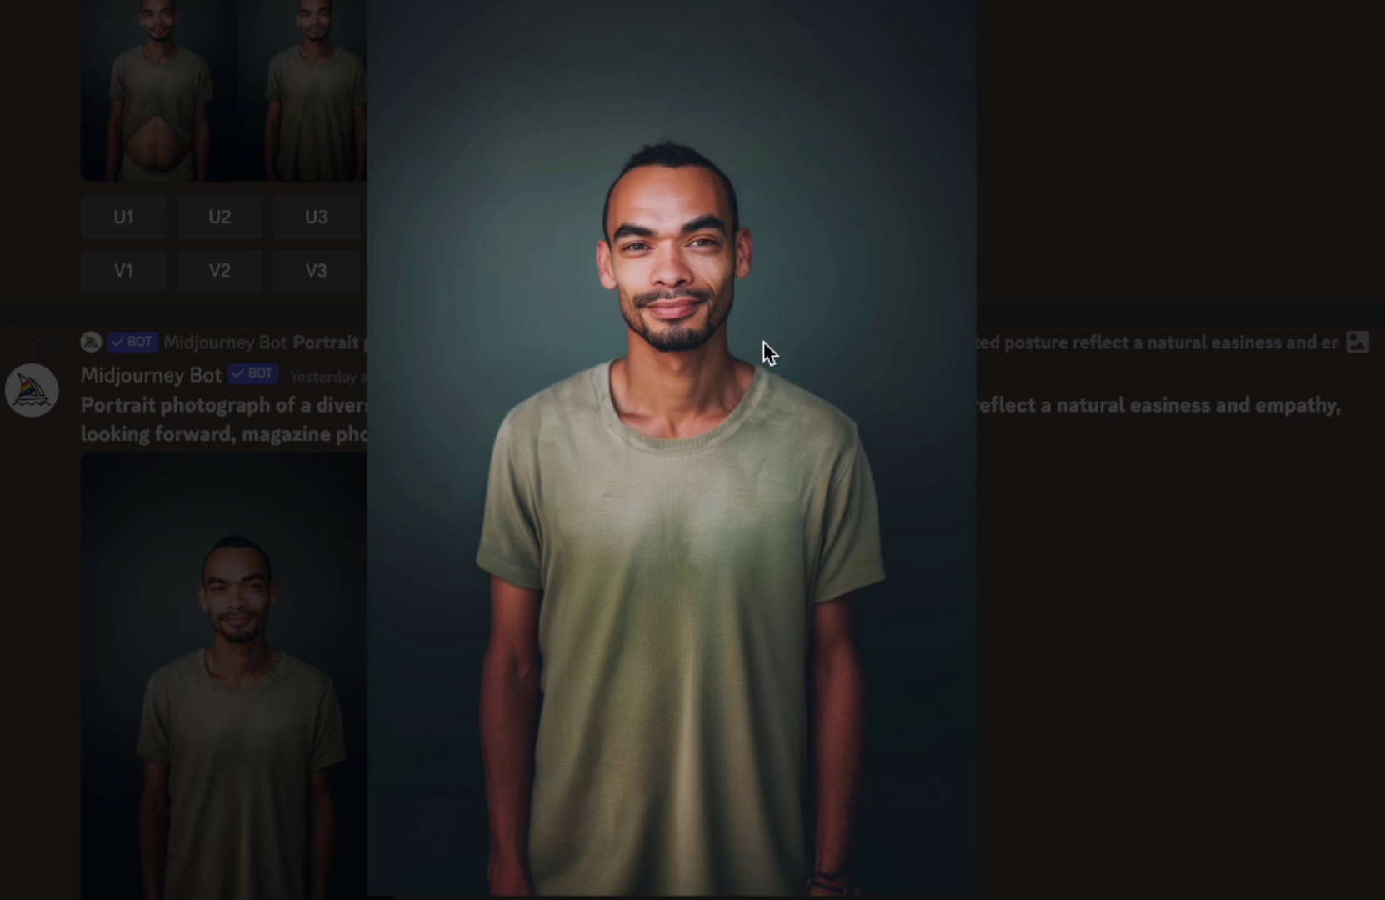
left_click(1152, 157)
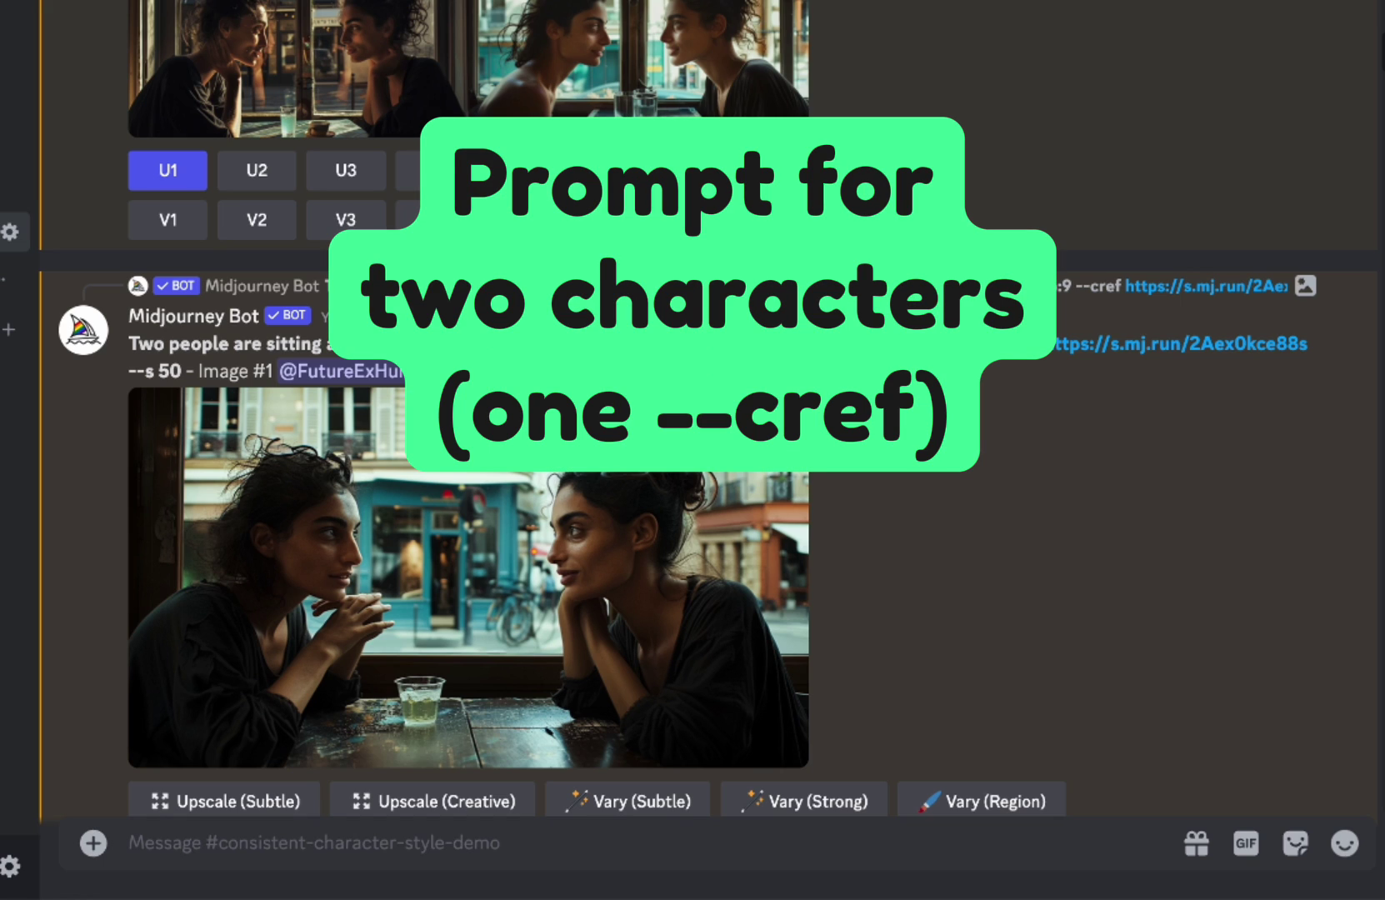
Start a Vary (Region) edit of the Paris cafe Image #1 and mask the left-hand woman, including her arms and hands
scroll(448, 415, "down", 3)
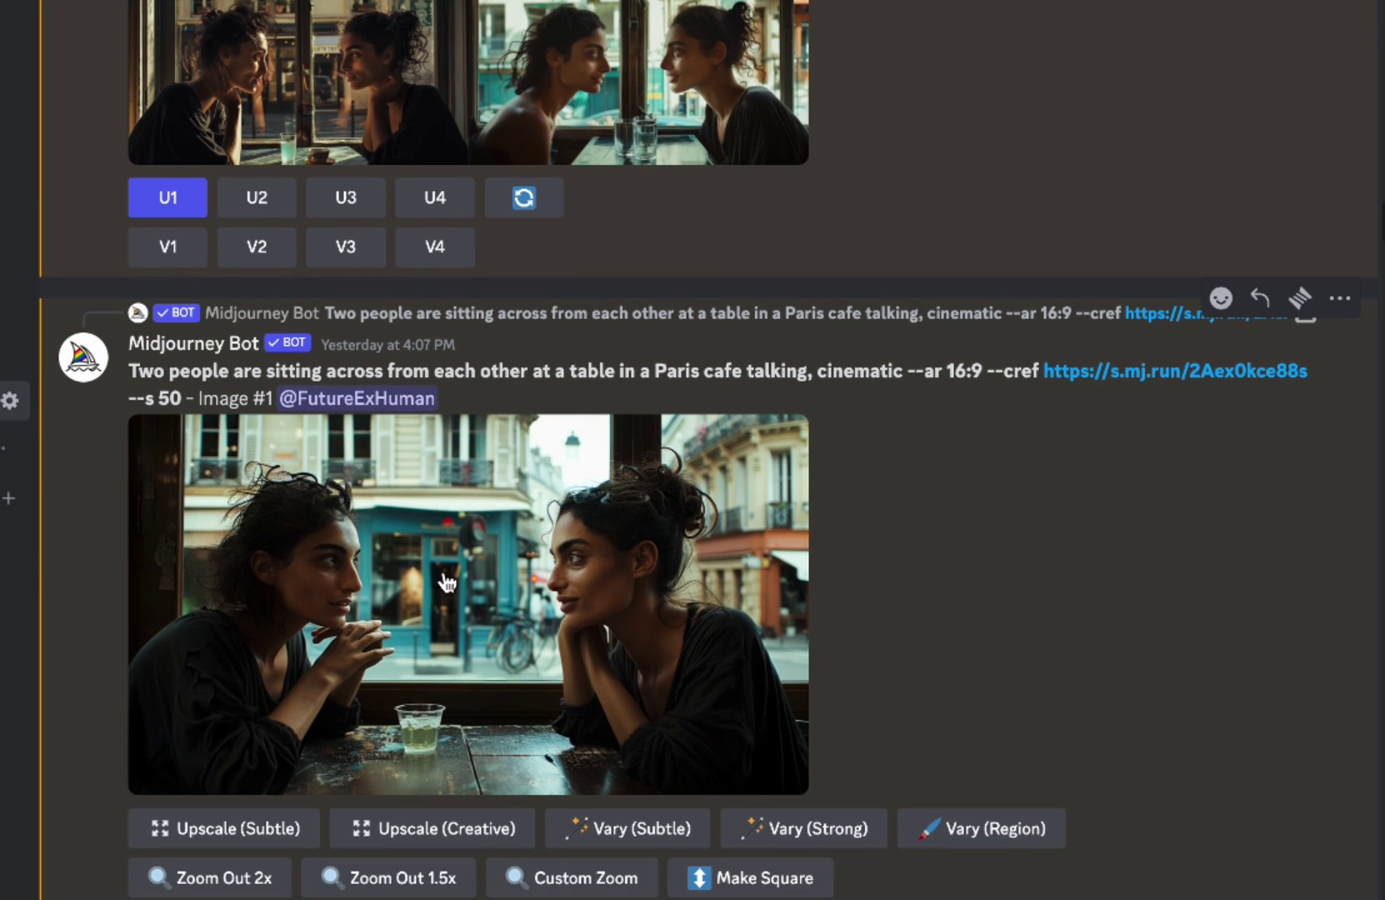
scroll(448, 582, "down", 2)
left_click(466, 521)
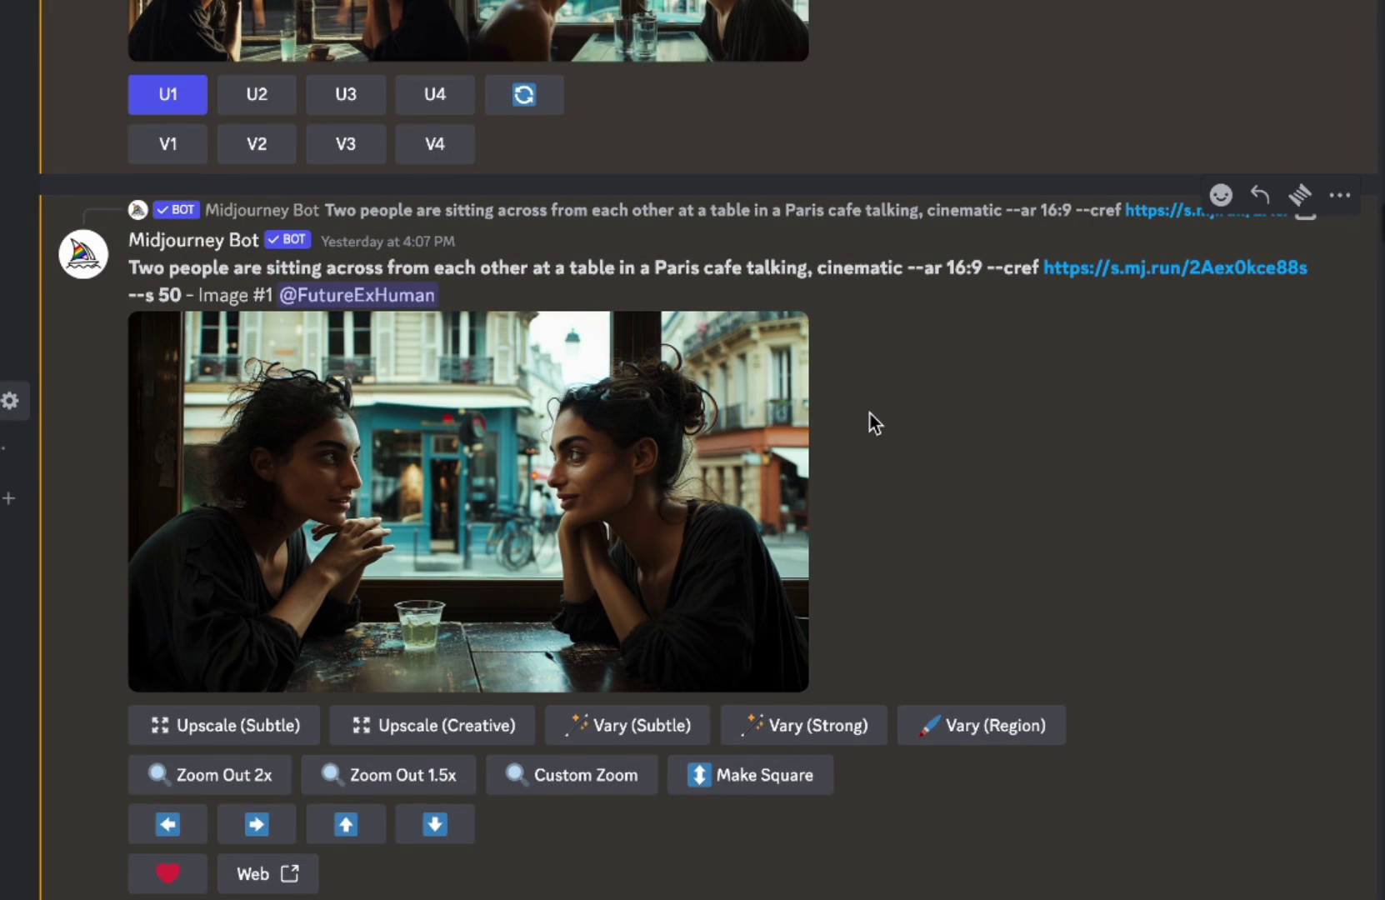
scroll(870, 413, "down", 2)
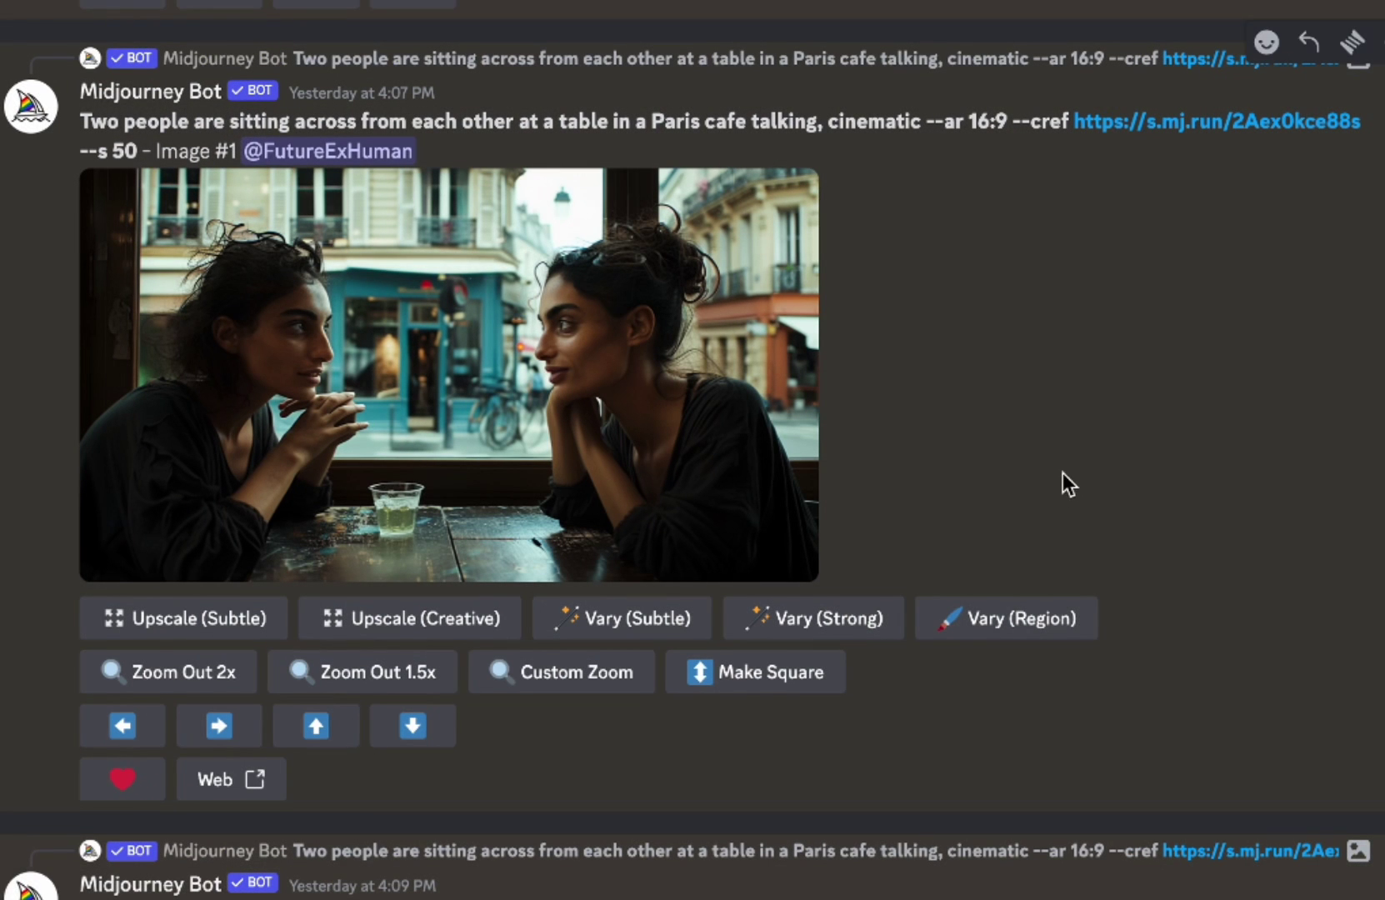
left_click(1000, 627)
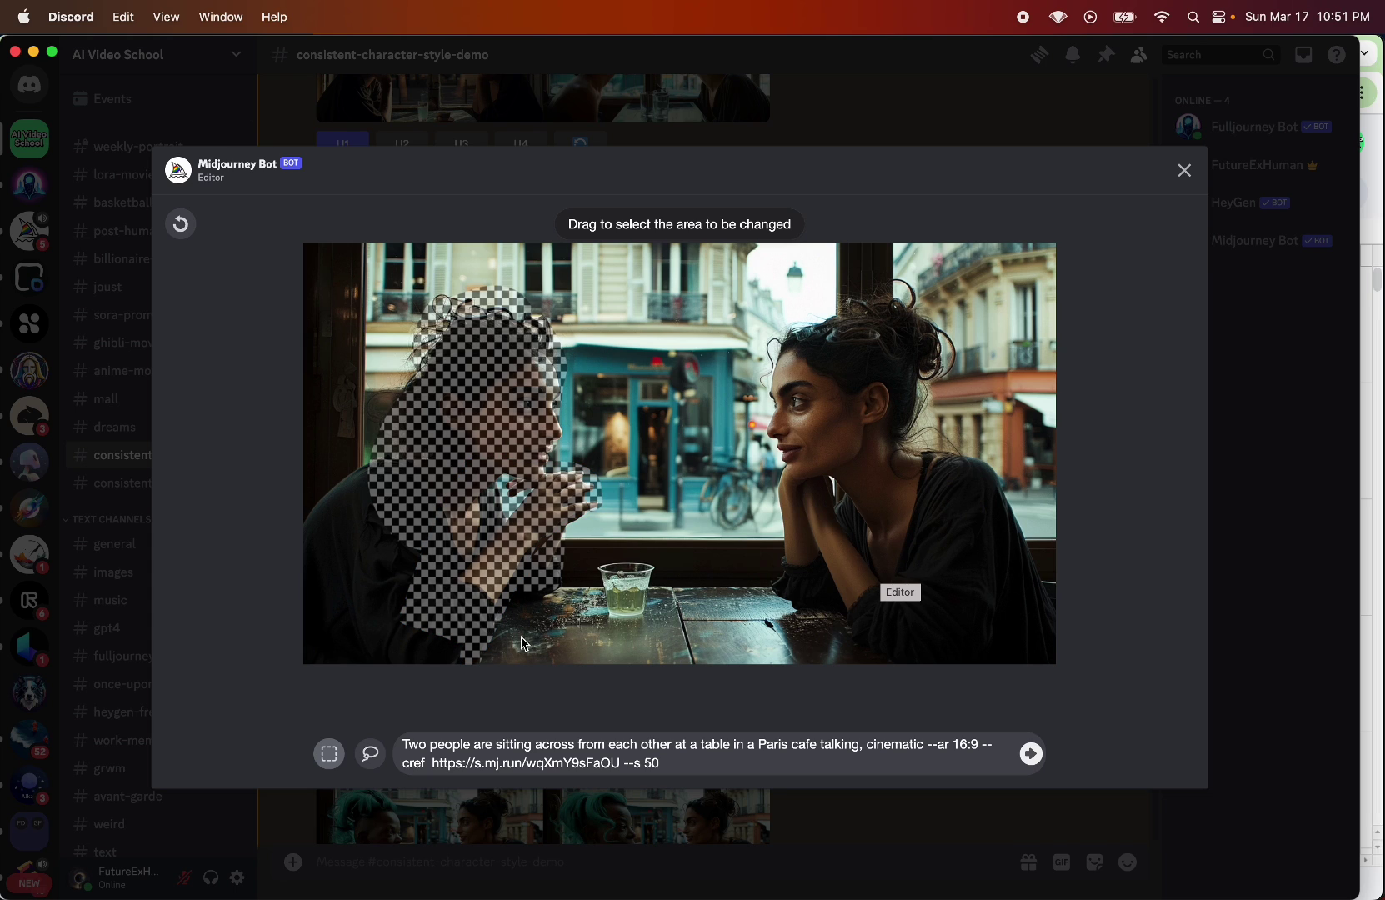
left_click(371, 754)
mouse_move(450, 374)
left_mouse_down()
mouse_move(459, 361)
mouse_move(371, 467)
mouse_move(430, 514)
mouse_move(450, 658)
left_mouse_up()
mouse_move(471, 456)
left_mouse_down()
mouse_move(408, 633)
mouse_move(500, 600)
mouse_move(542, 542)
left_mouse_up()
left_click_drag(467, 317, 482, 312)
mouse_move(481, 664)
left_mouse_down()
mouse_move(527, 533)
mouse_move(486, 633)
left_mouse_up()
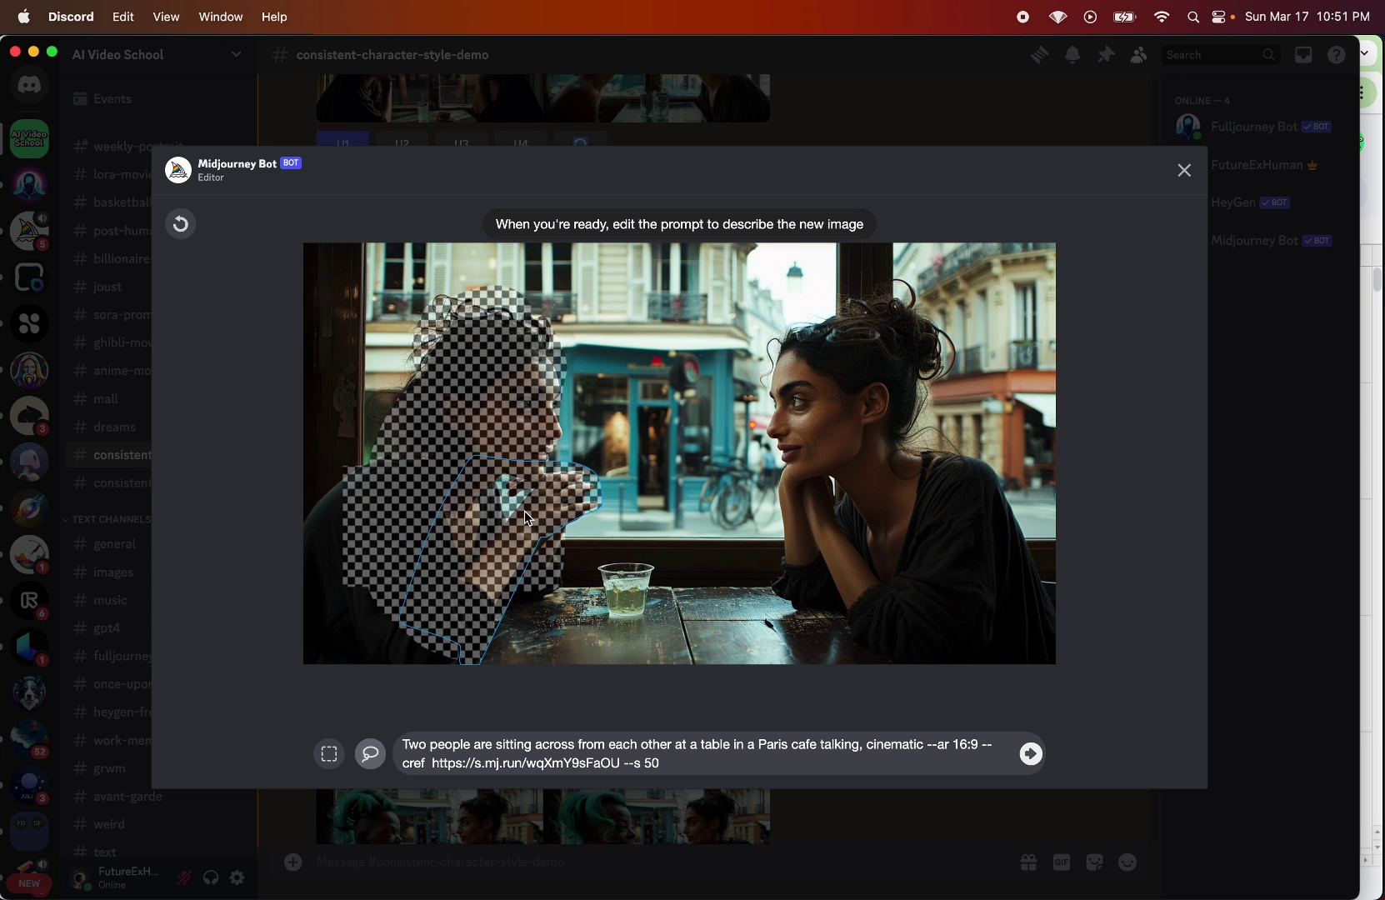
left_click_drag(671, 764, 392, 746)
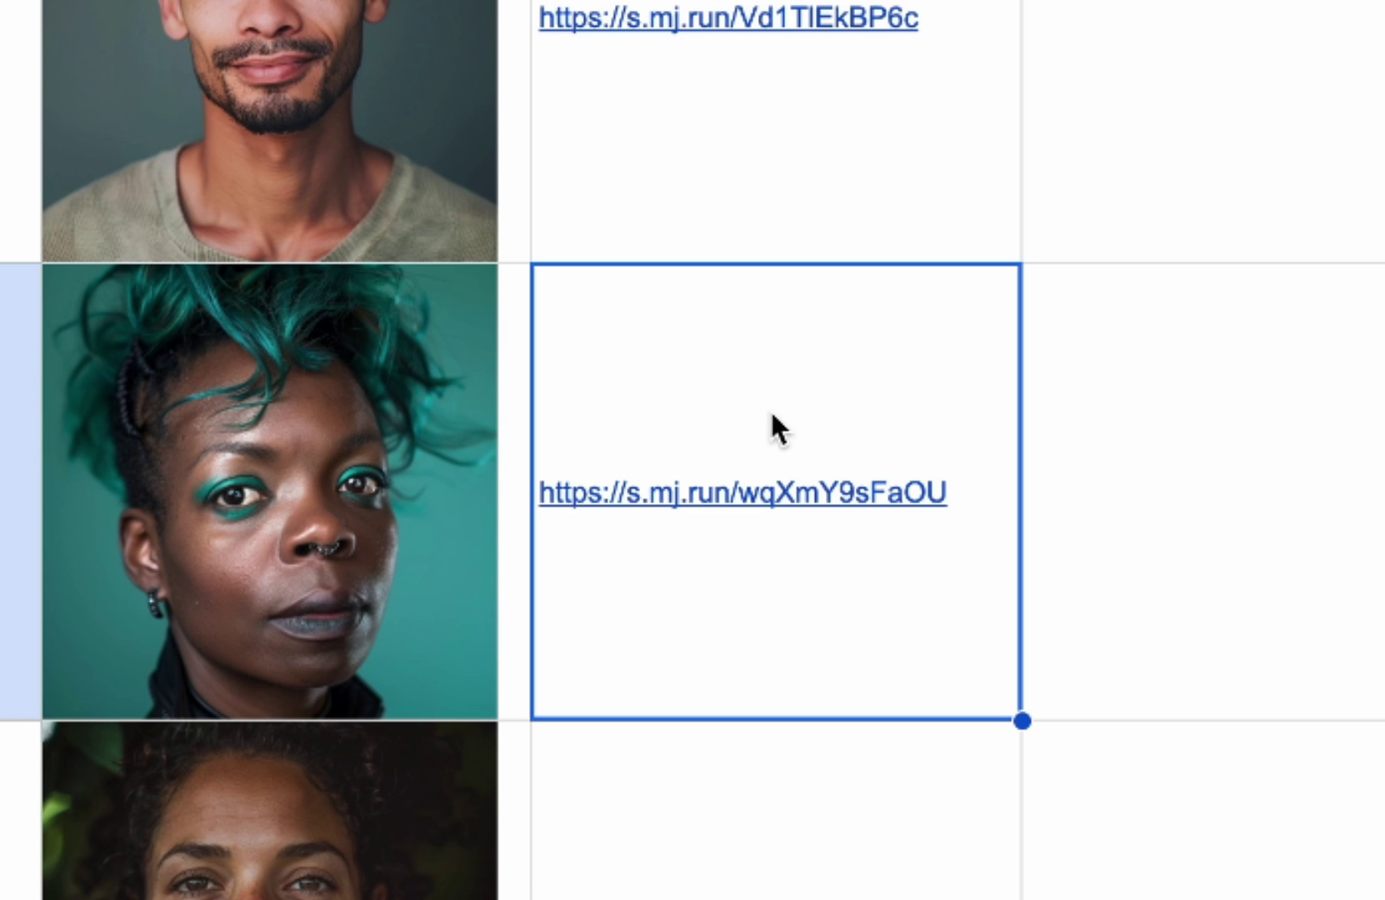
key("super+c")
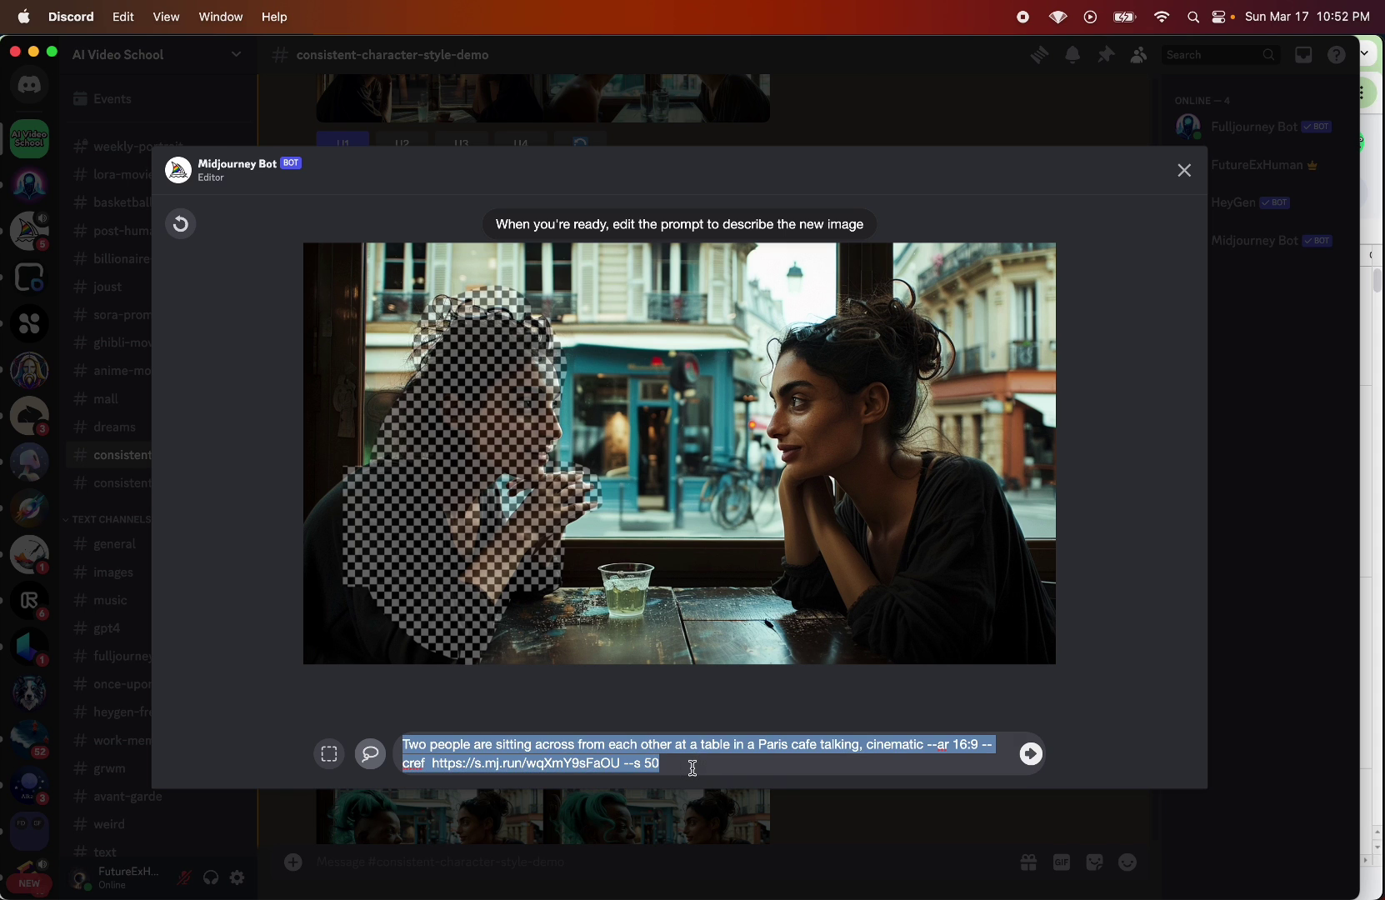
type("a person")
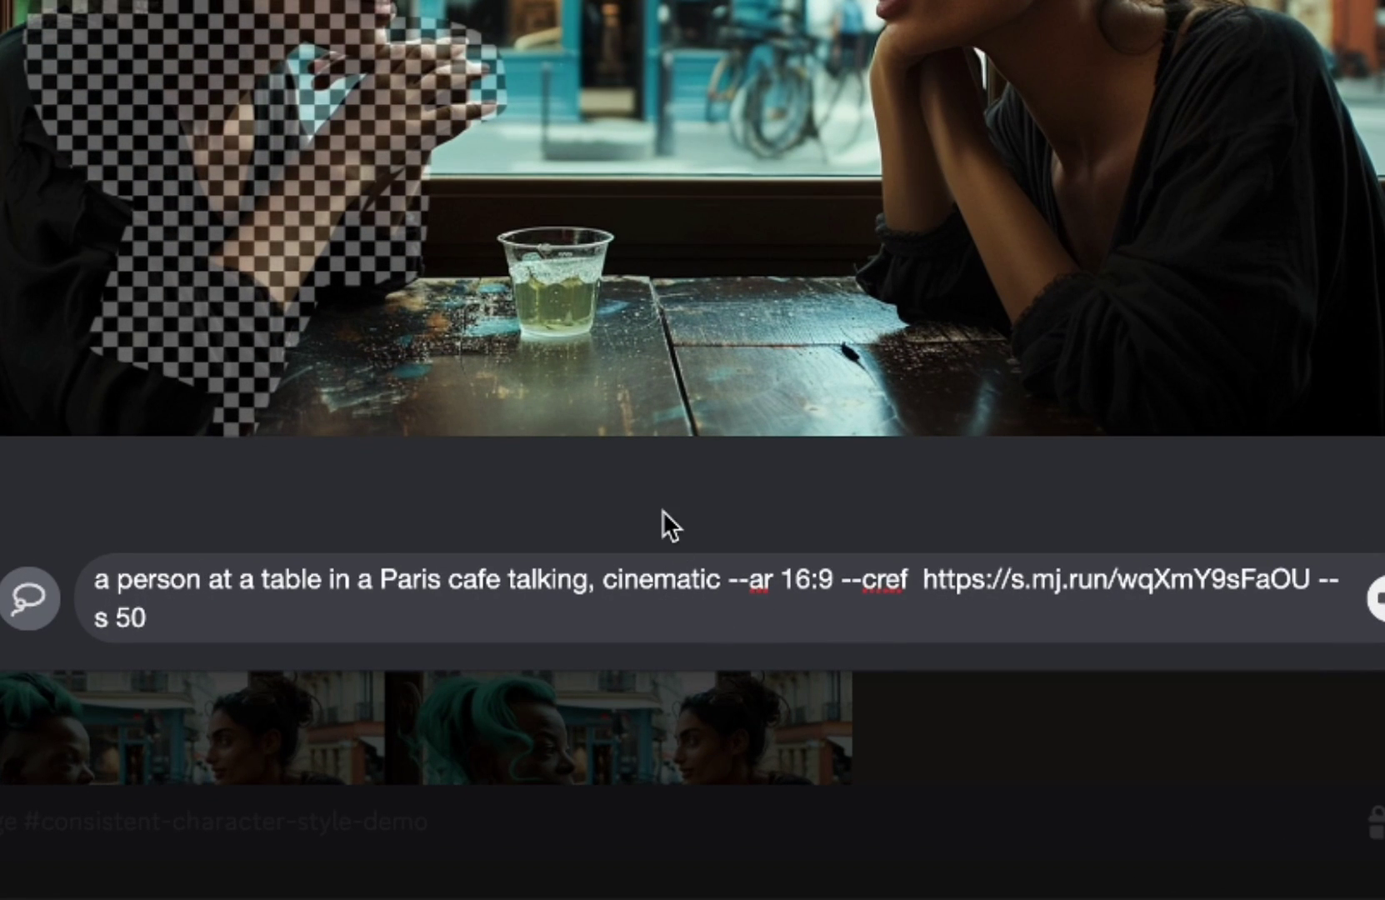
left_click_drag(923, 582, 936, 616)
key("ctrl+v")
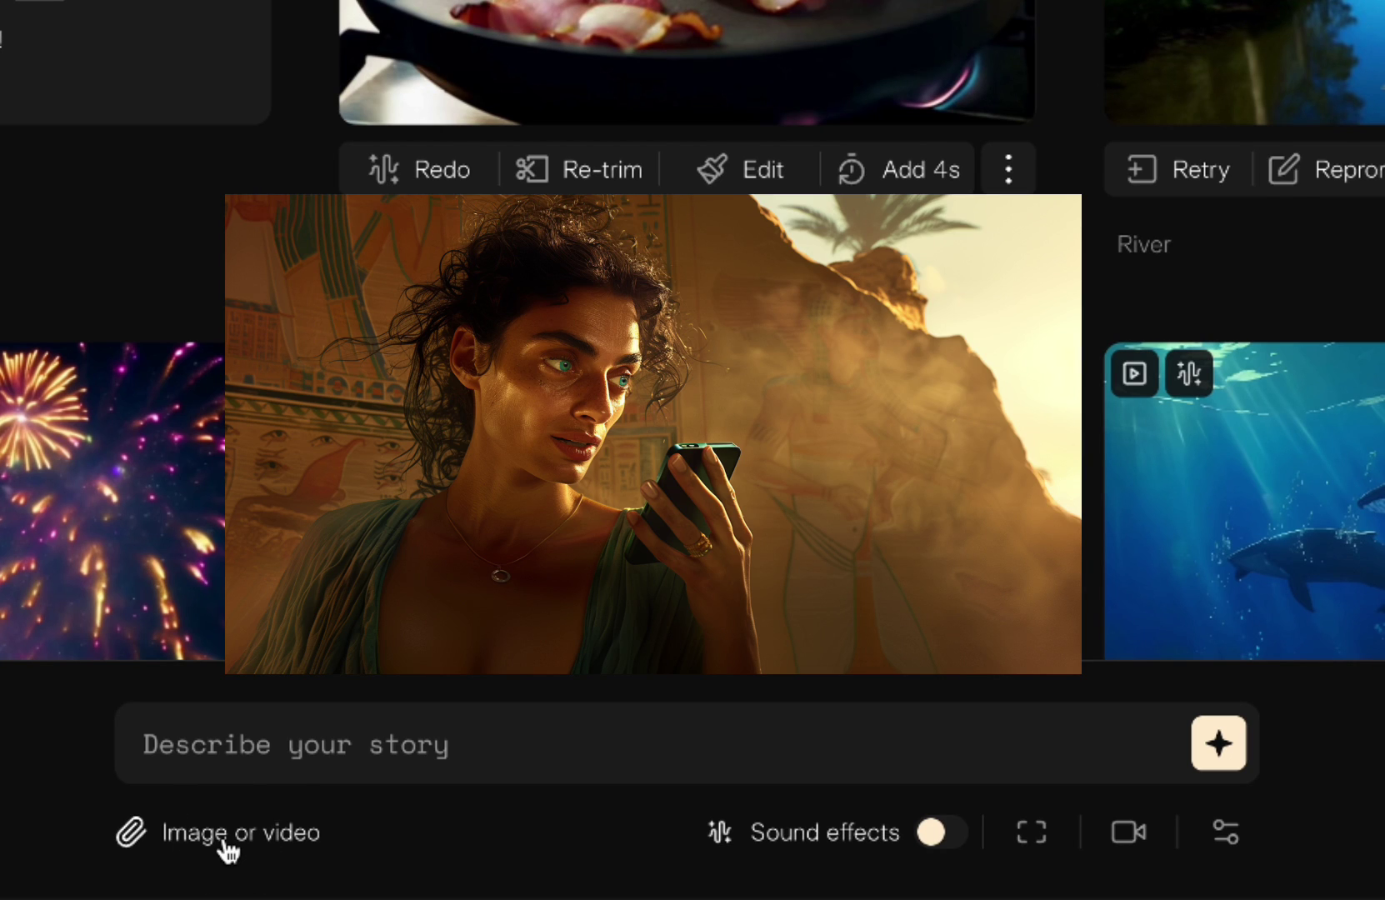
In Pika, attach the Egyptian time traveler image and choose the Glinda voice for its lip sync audio
left_click(225, 839)
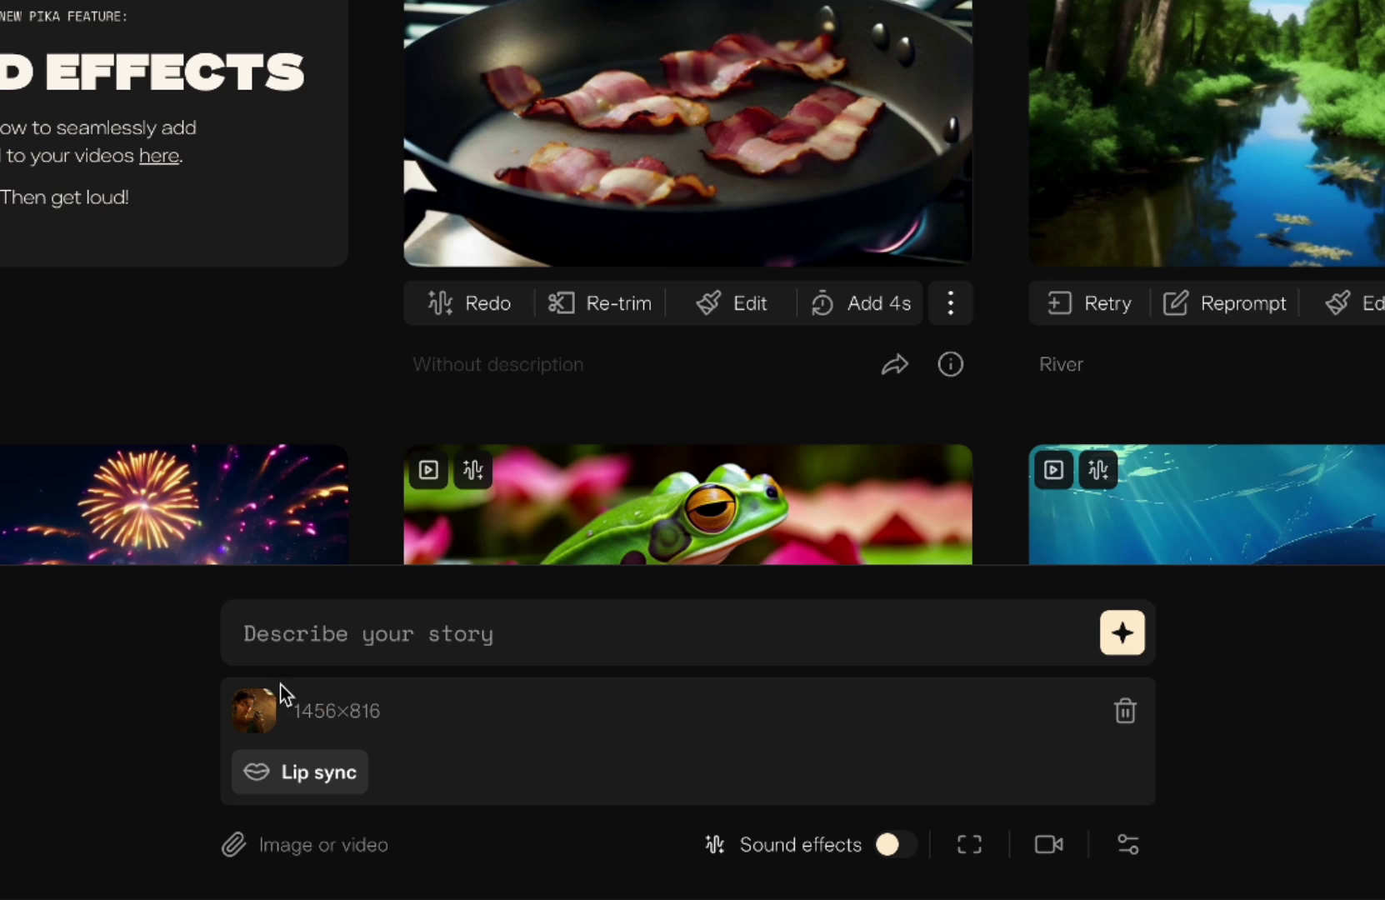
left_click(340, 783)
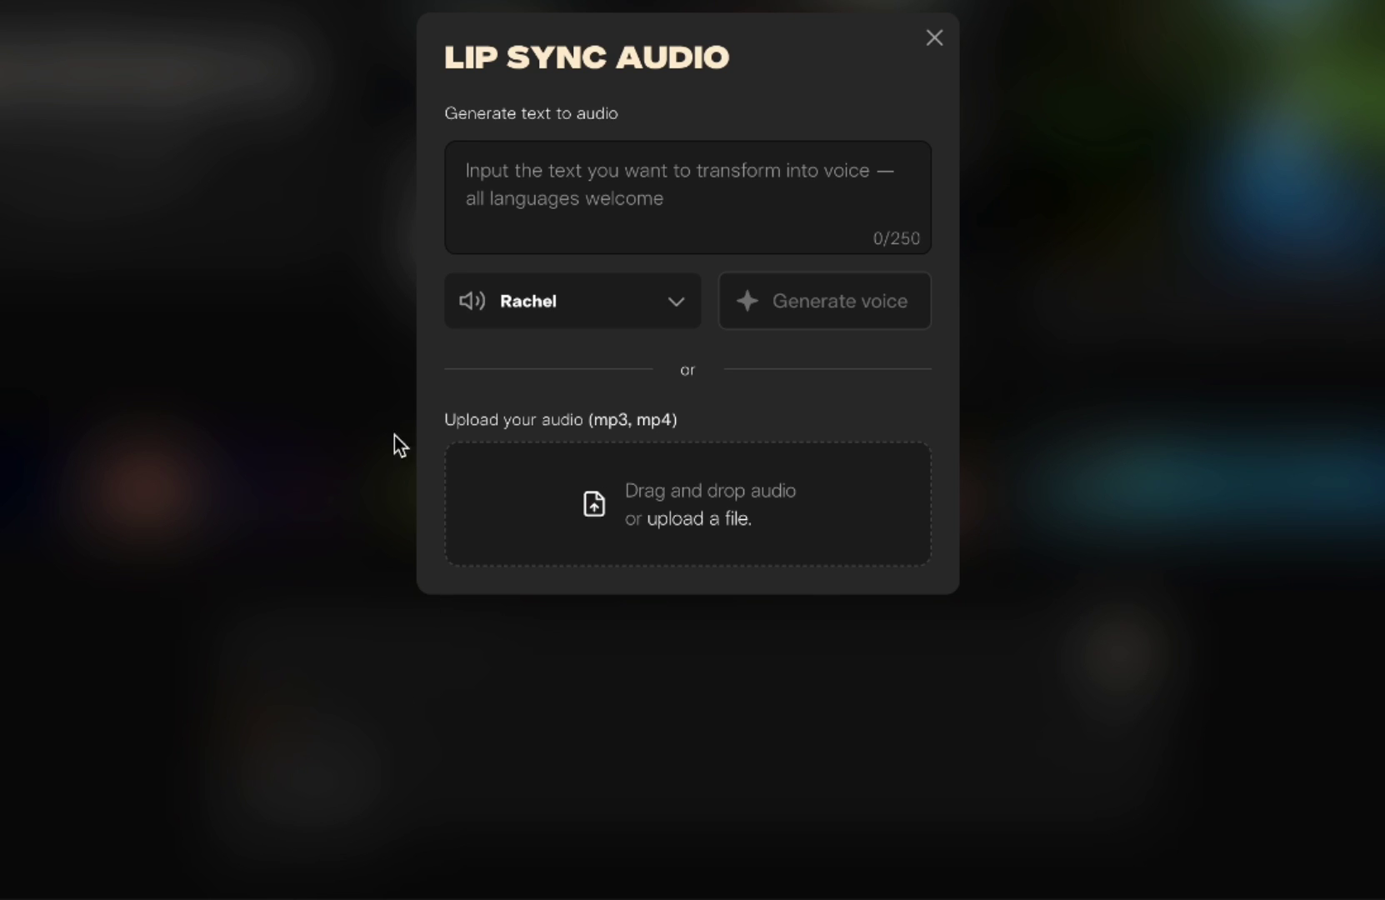
left_click(583, 300)
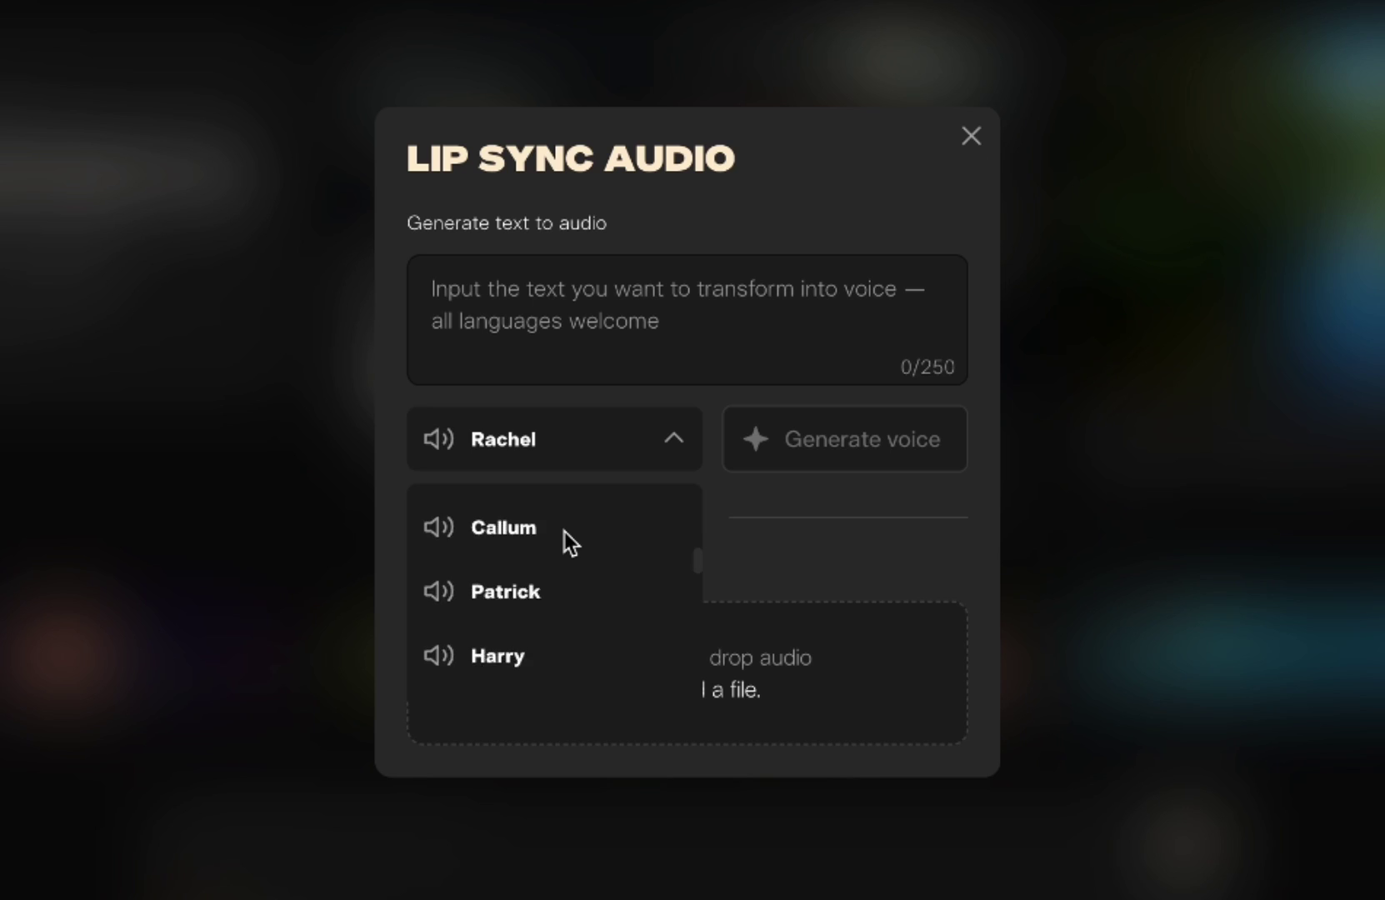
scroll(563, 532, "down", 15)
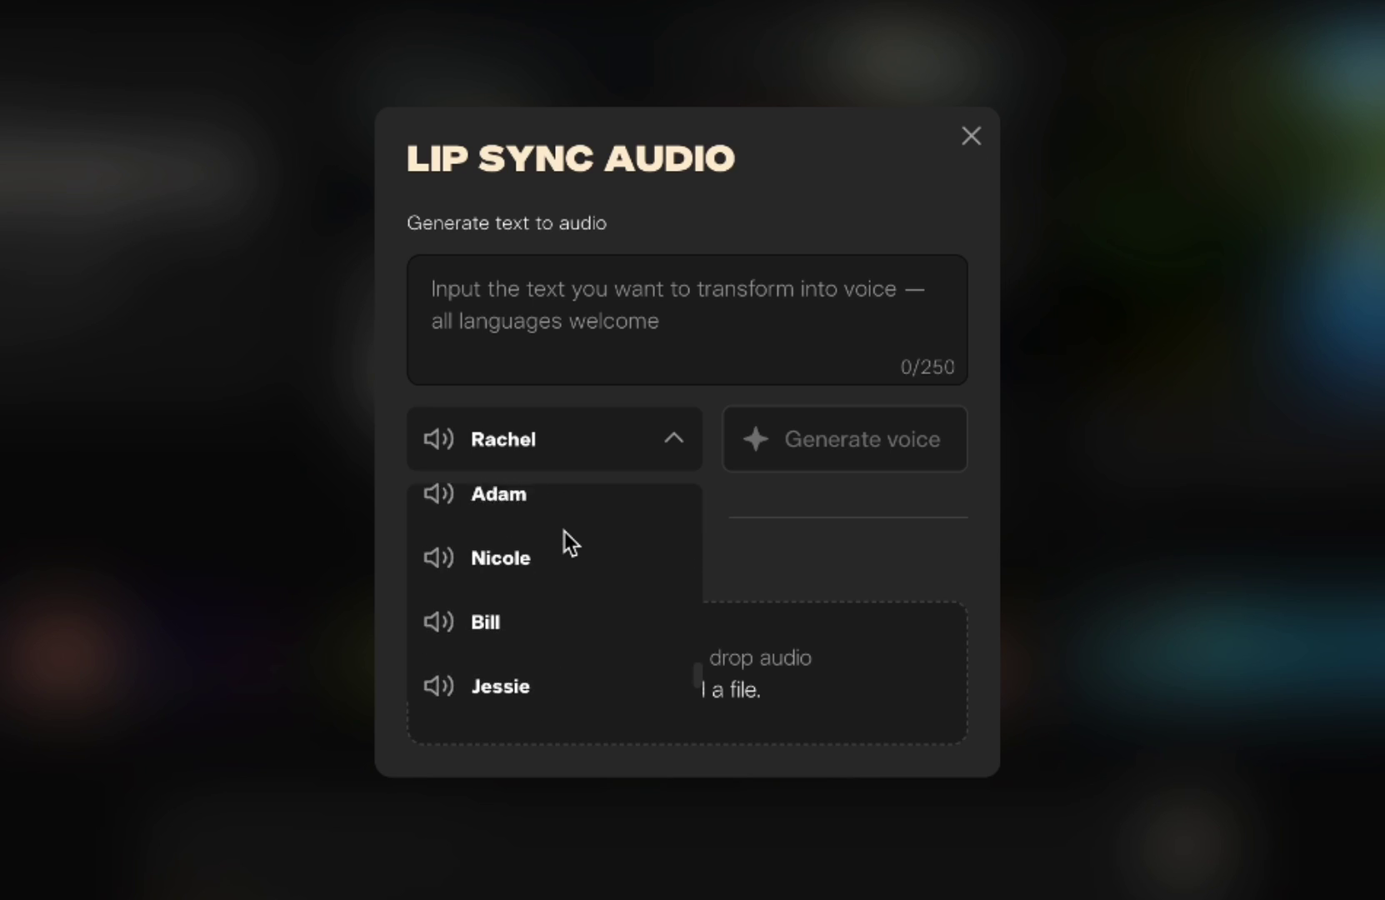
scroll(564, 533, "down", 1)
scroll(564, 533, "down", 2)
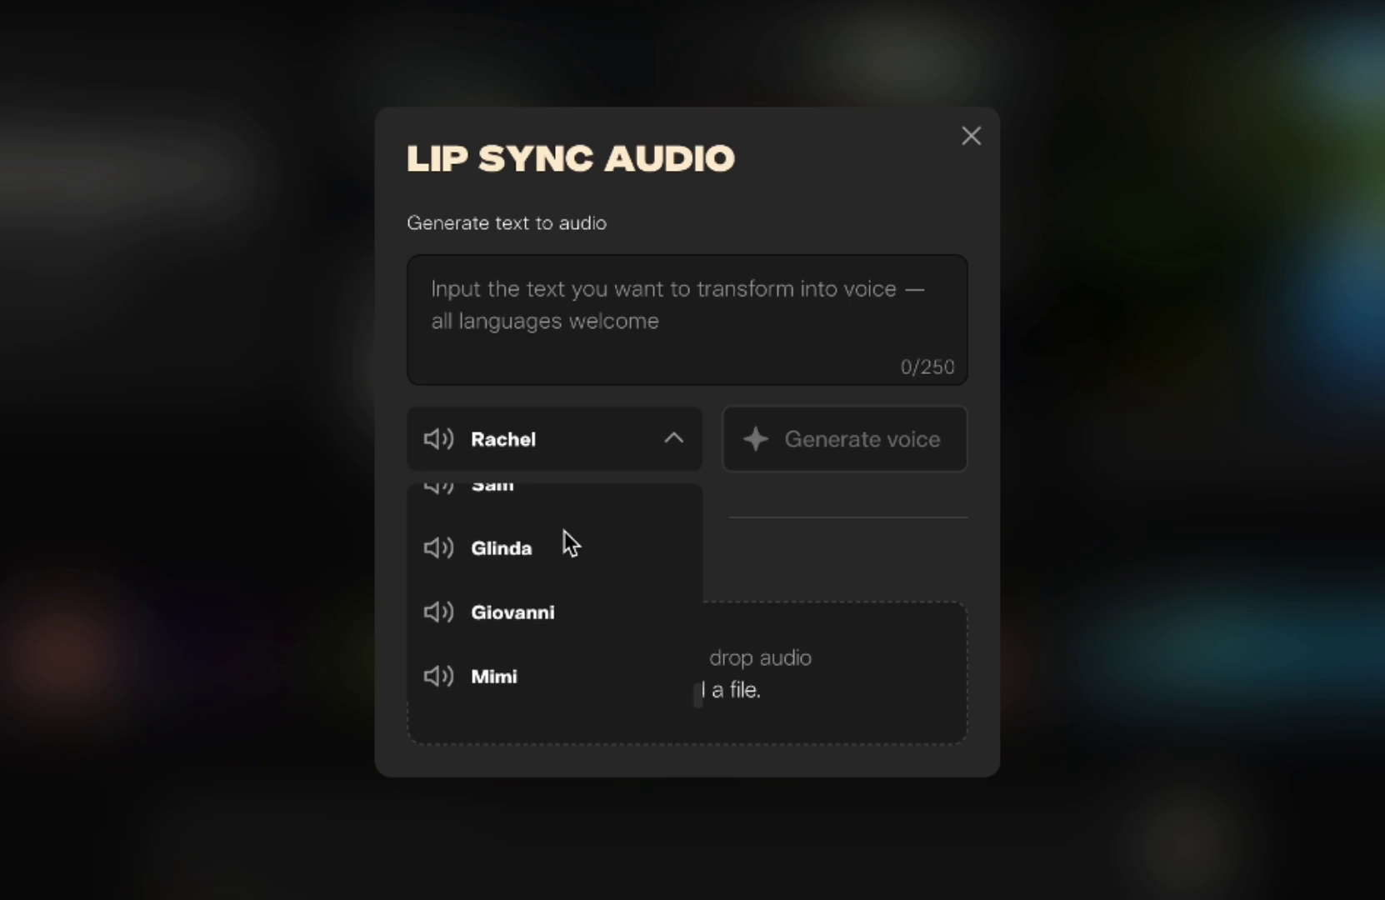
scroll(563, 531, "up", 1)
scroll(564, 532, "down", 1)
scroll(563, 531, "up", 3)
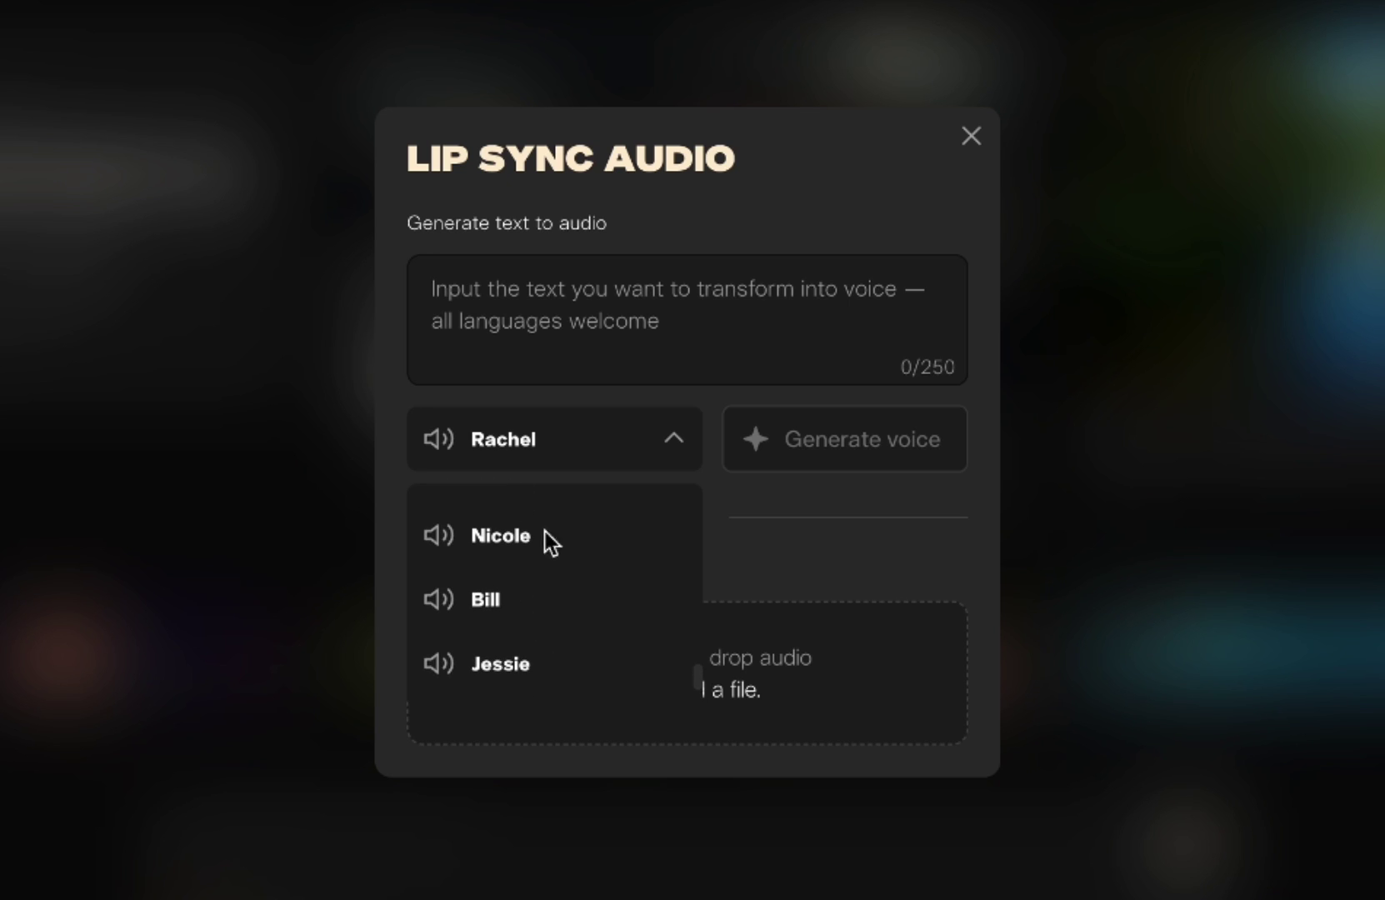
scroll(521, 630, "down", 3)
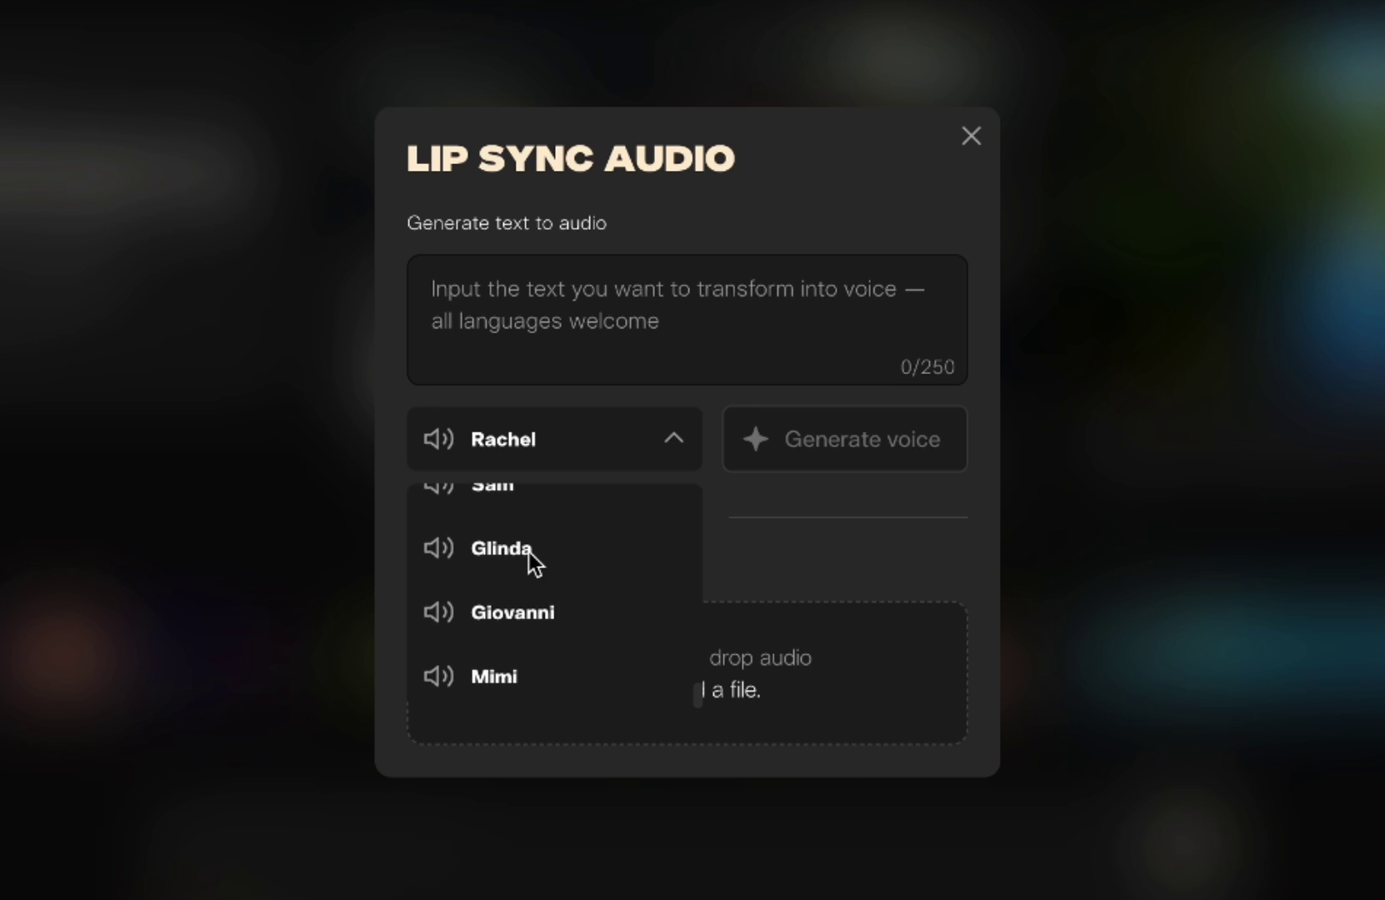
left_click(528, 552)
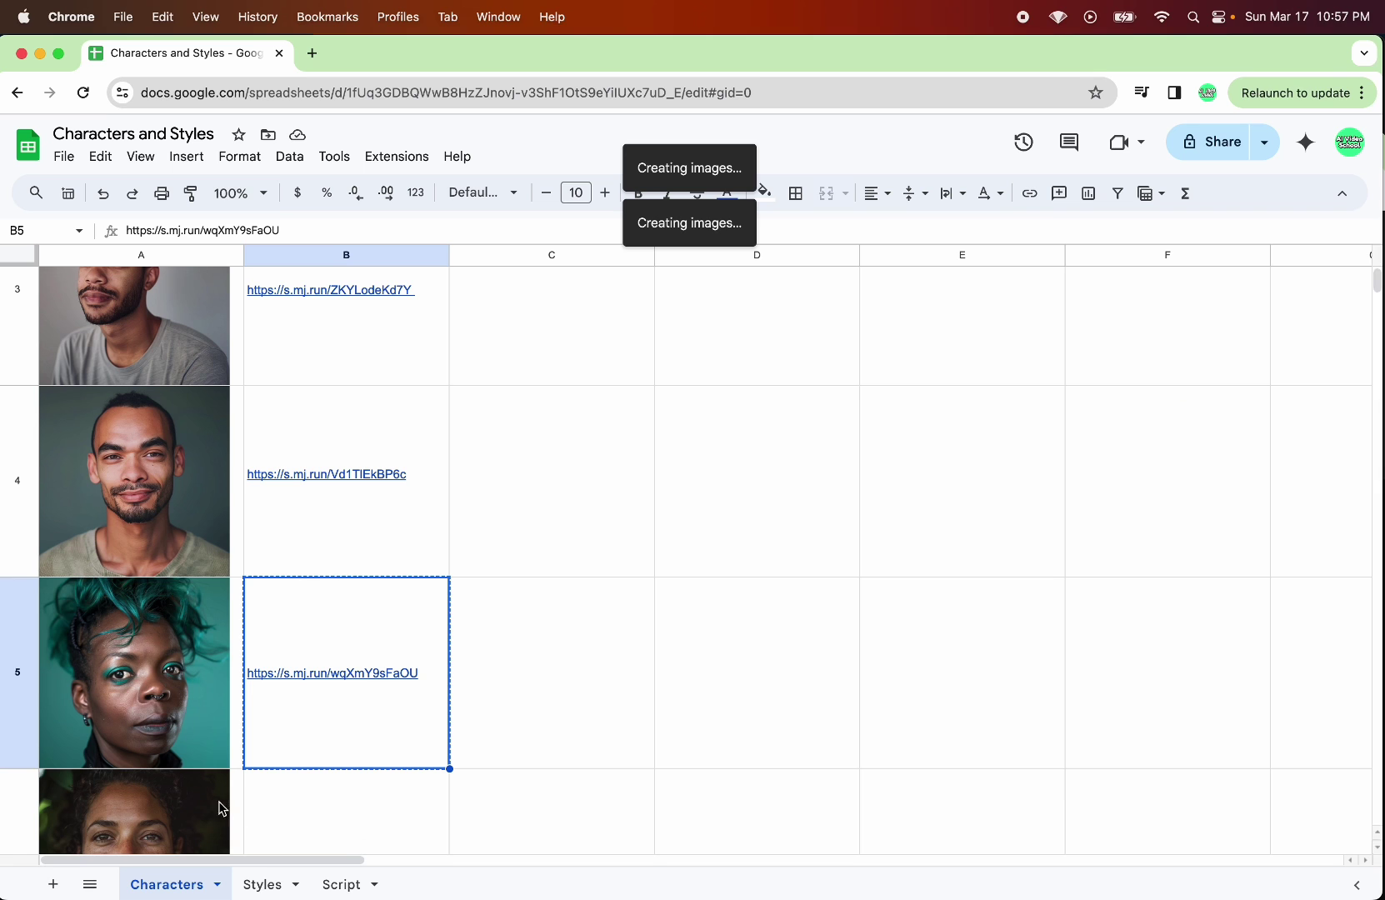
Copy the time traveler's line from A5 of the Script sheet into Pika's lip sync text and generate its voice
left_click(263, 884)
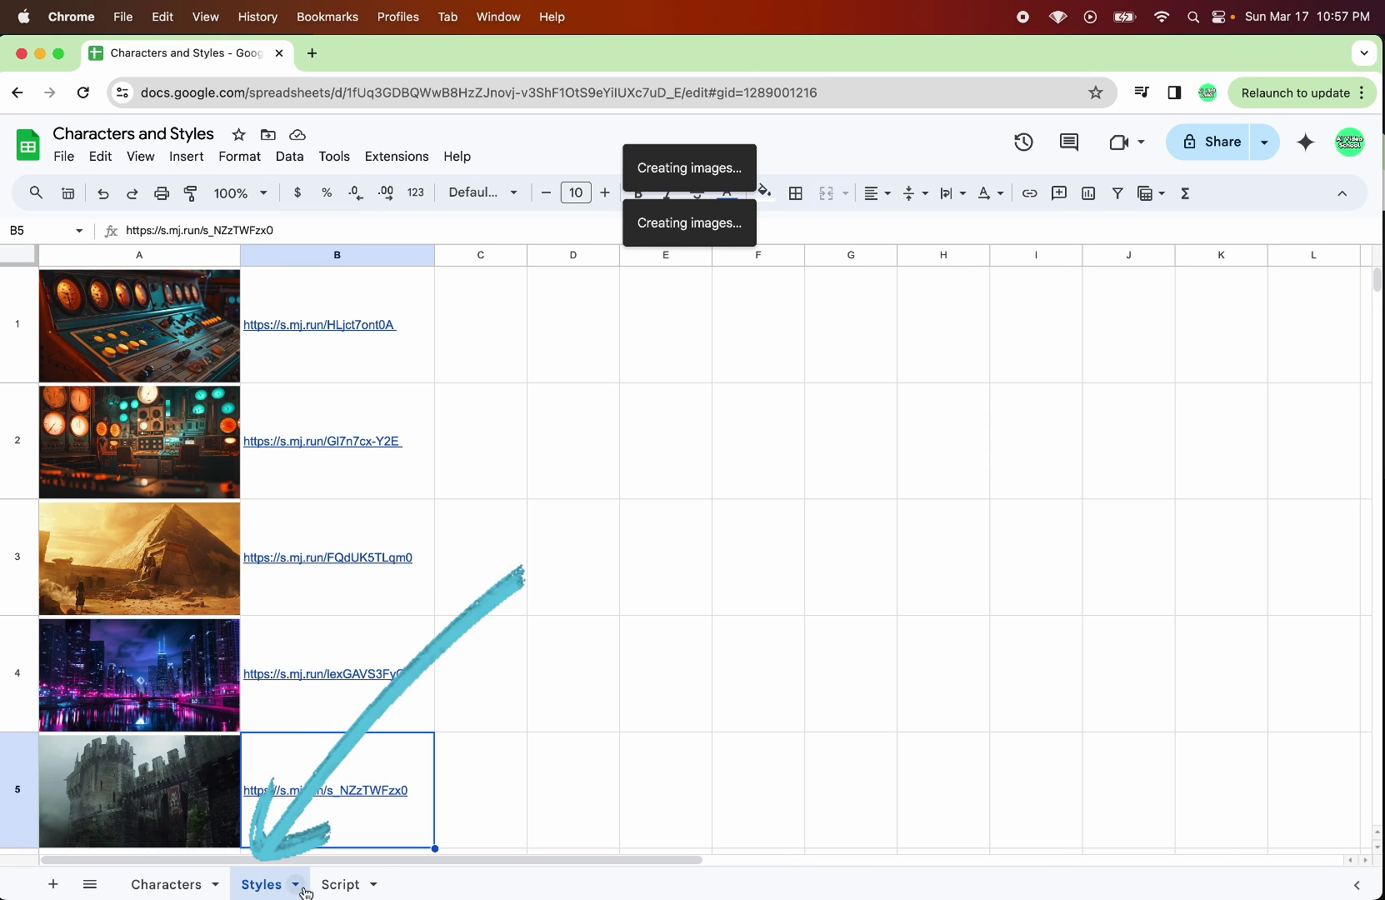
left_click(341, 884)
left_click(238, 367)
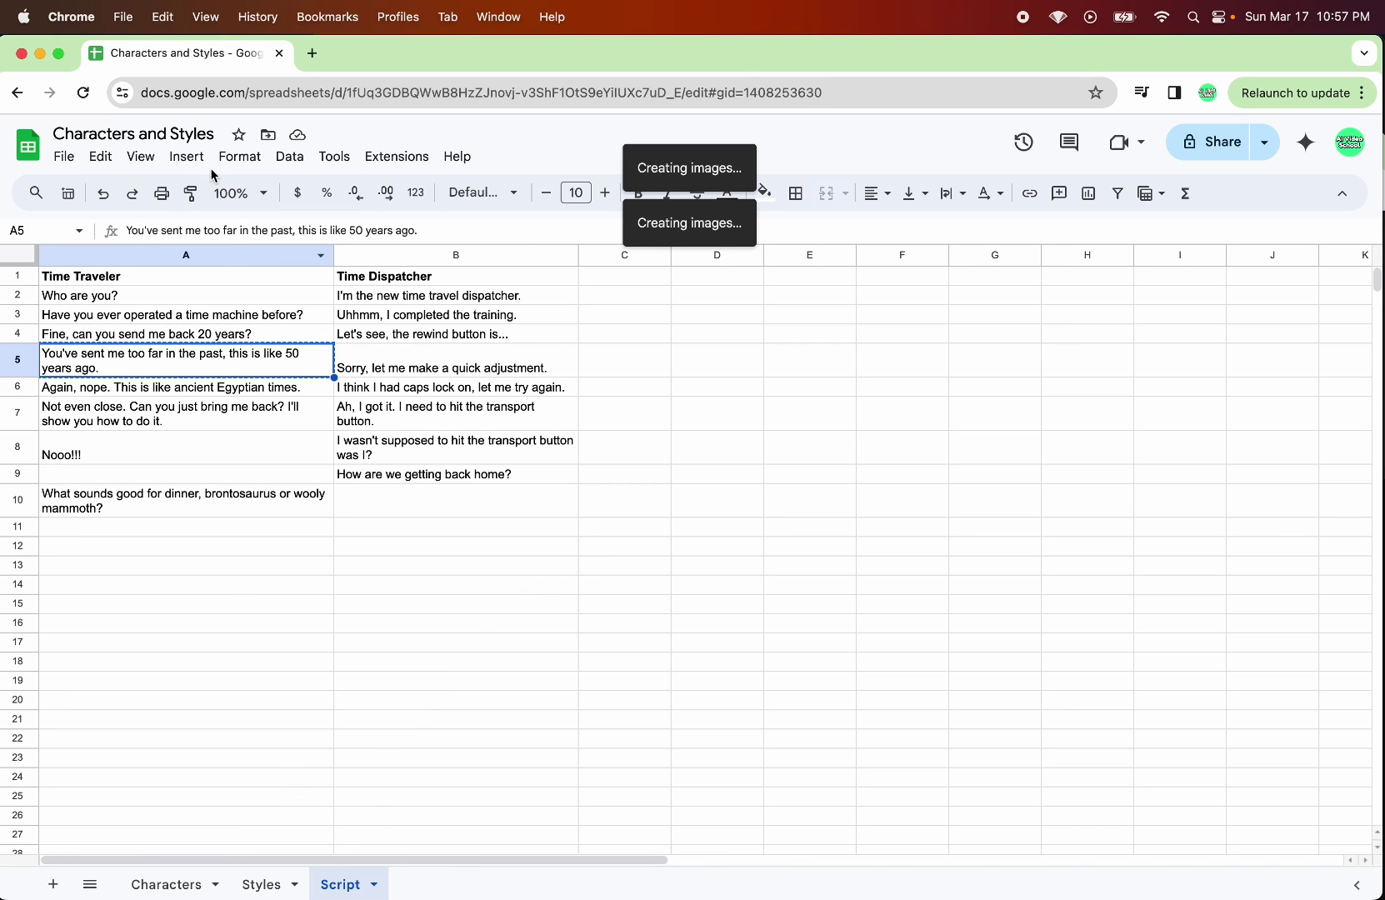
key("super+Tab")
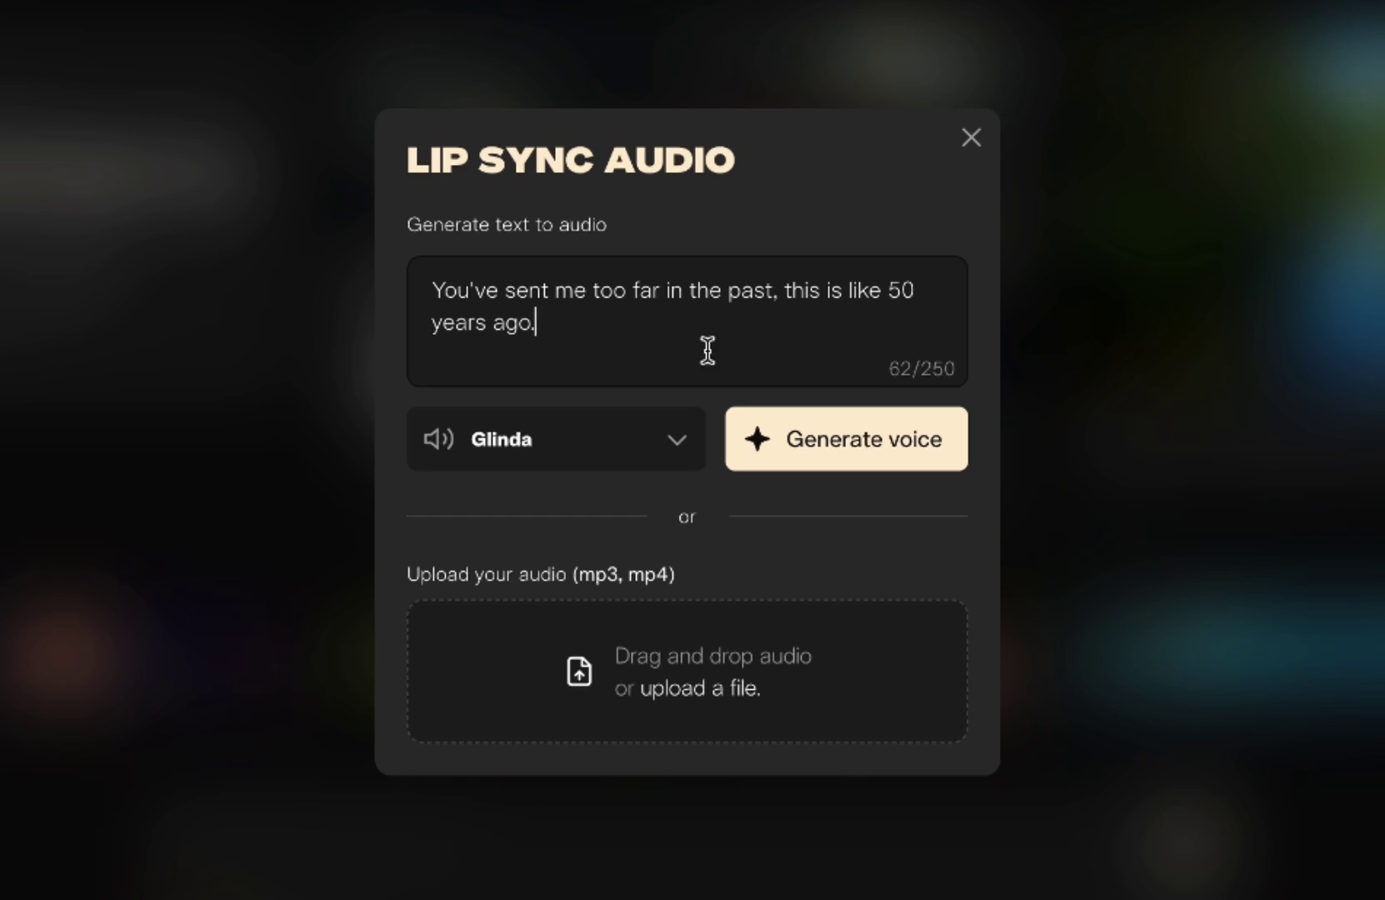
left_click(848, 454)
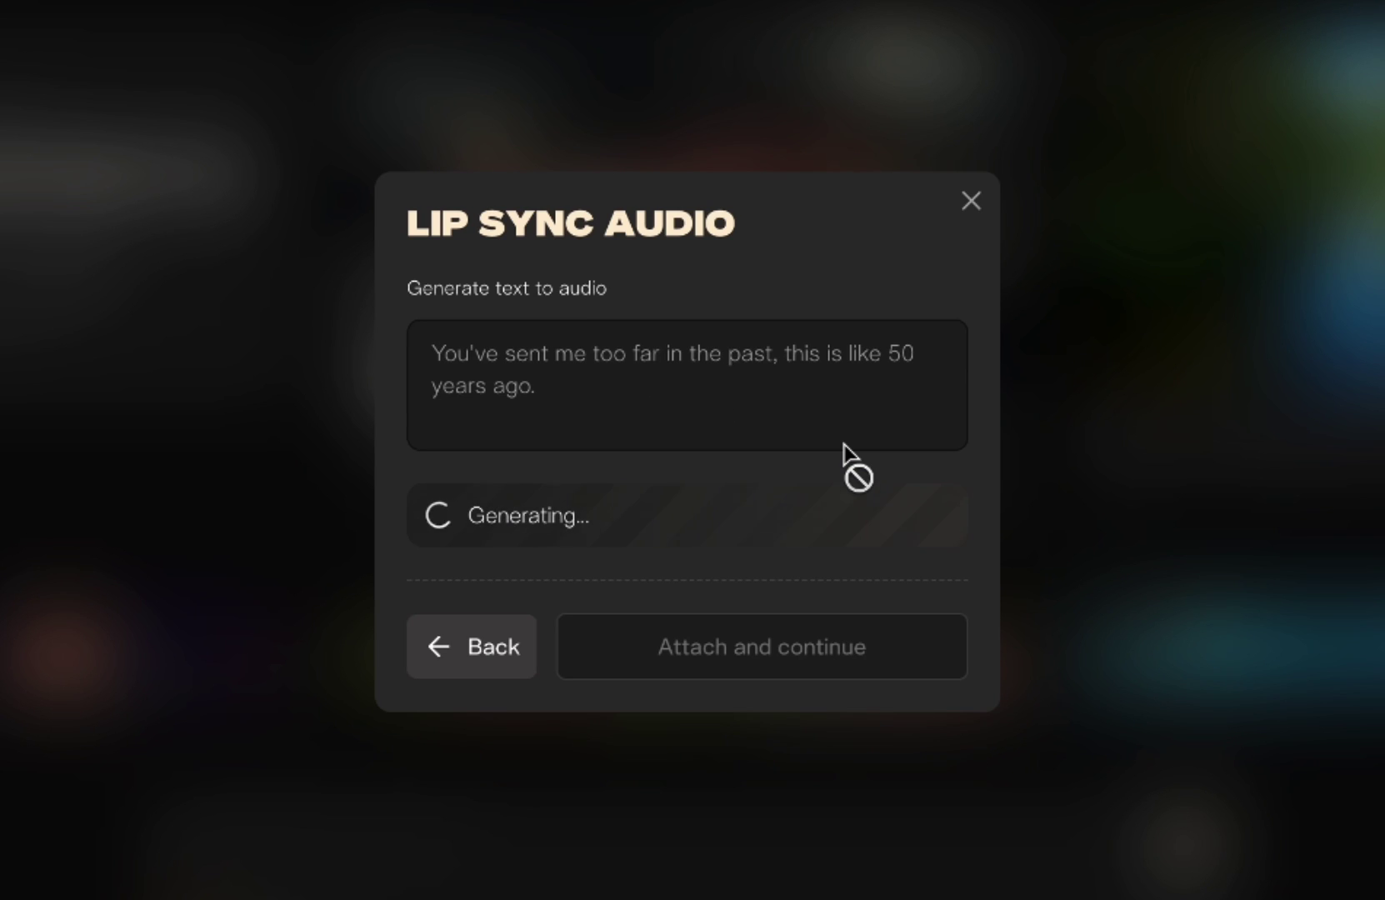
Extend the lip sync line with "back when everything was cyberpunk", regenerate it in the Glinda voice and attach the audio
left_click(496, 685)
left_click(677, 438)
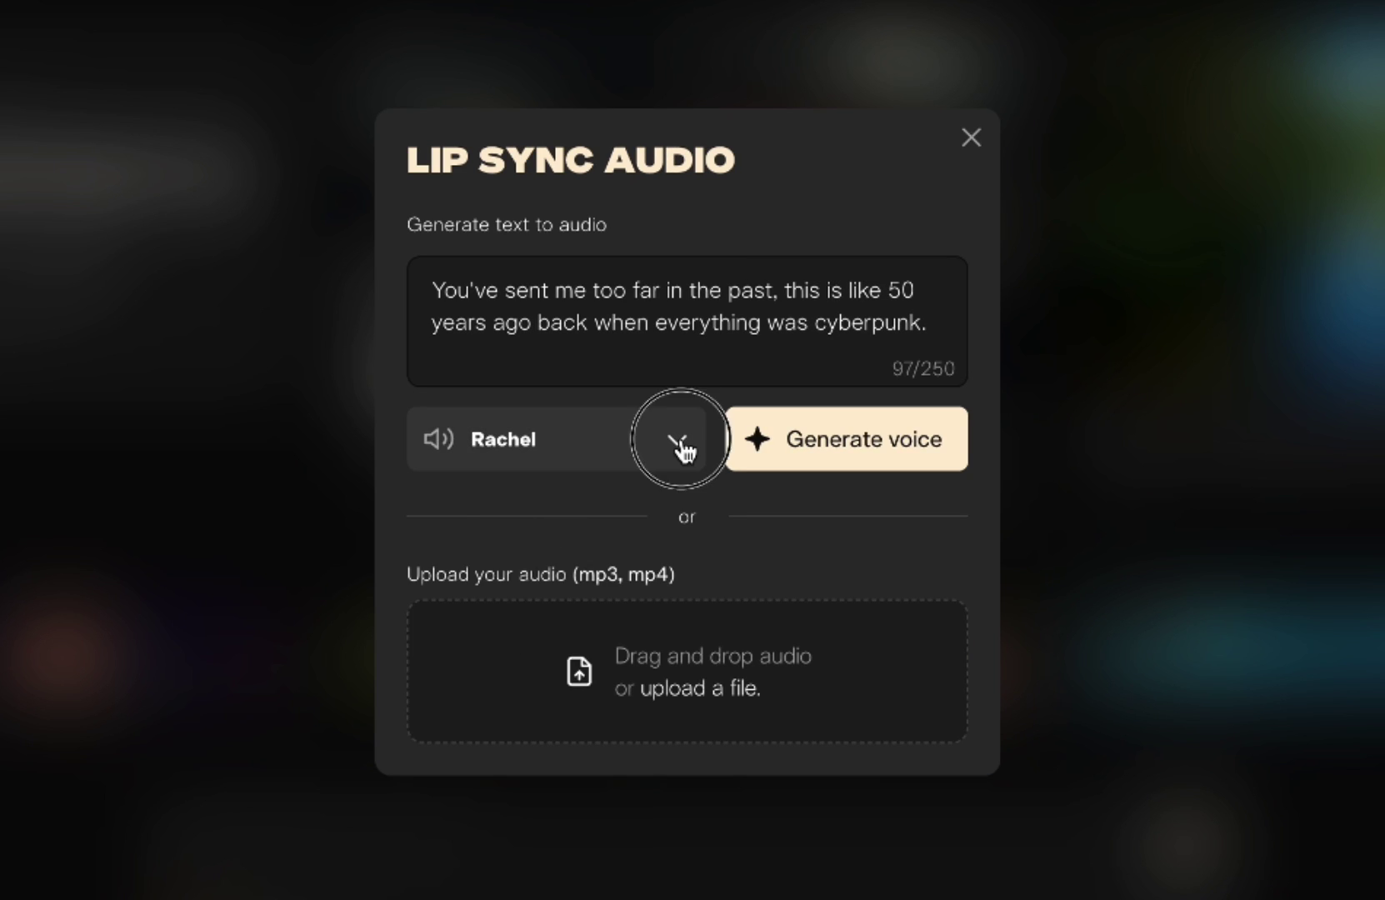
scroll(581, 625, "down", 3)
left_click(580, 620)
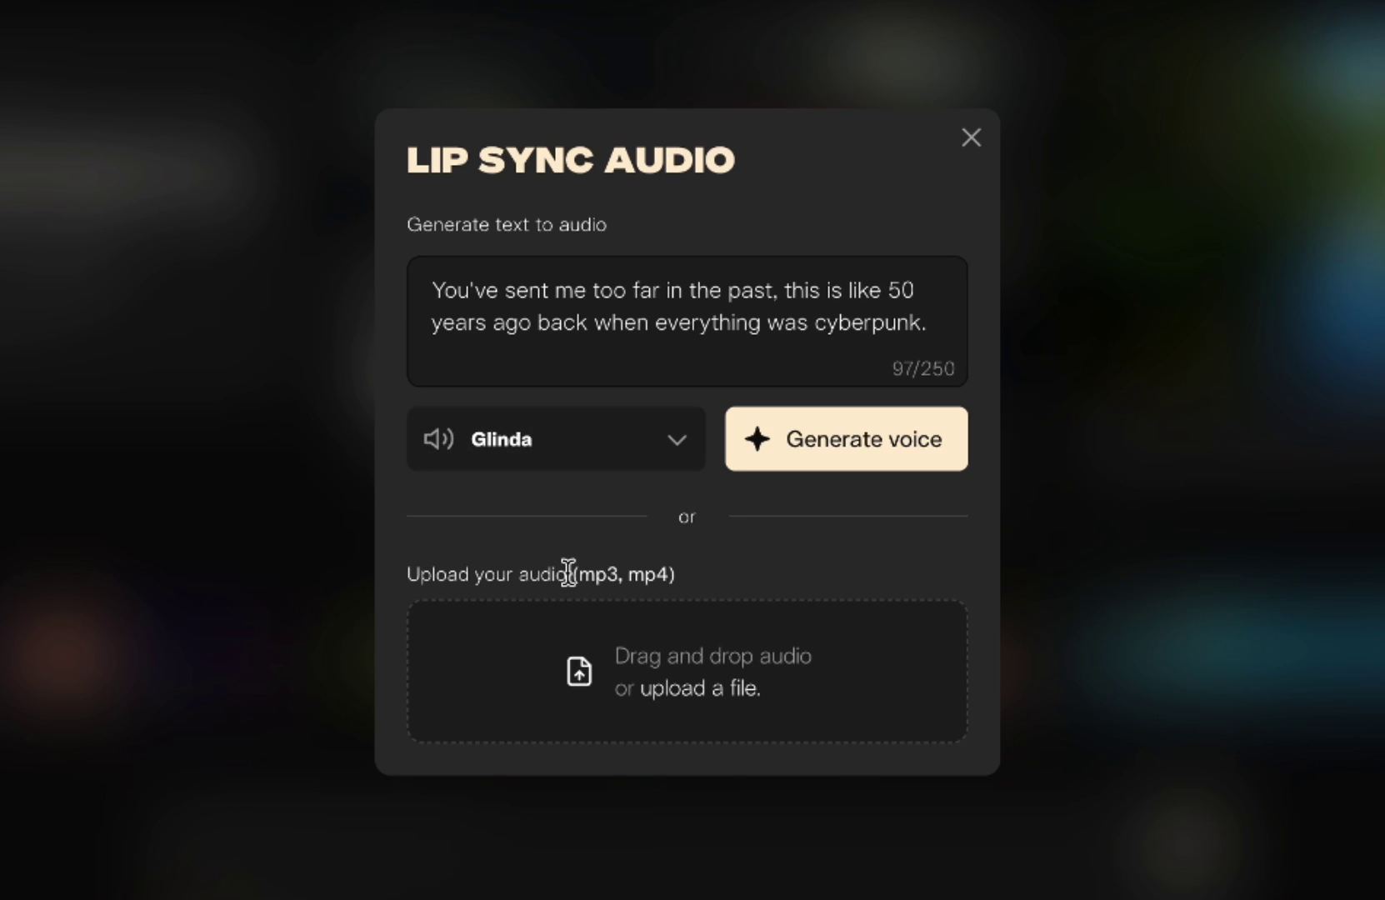
left_click(806, 450)
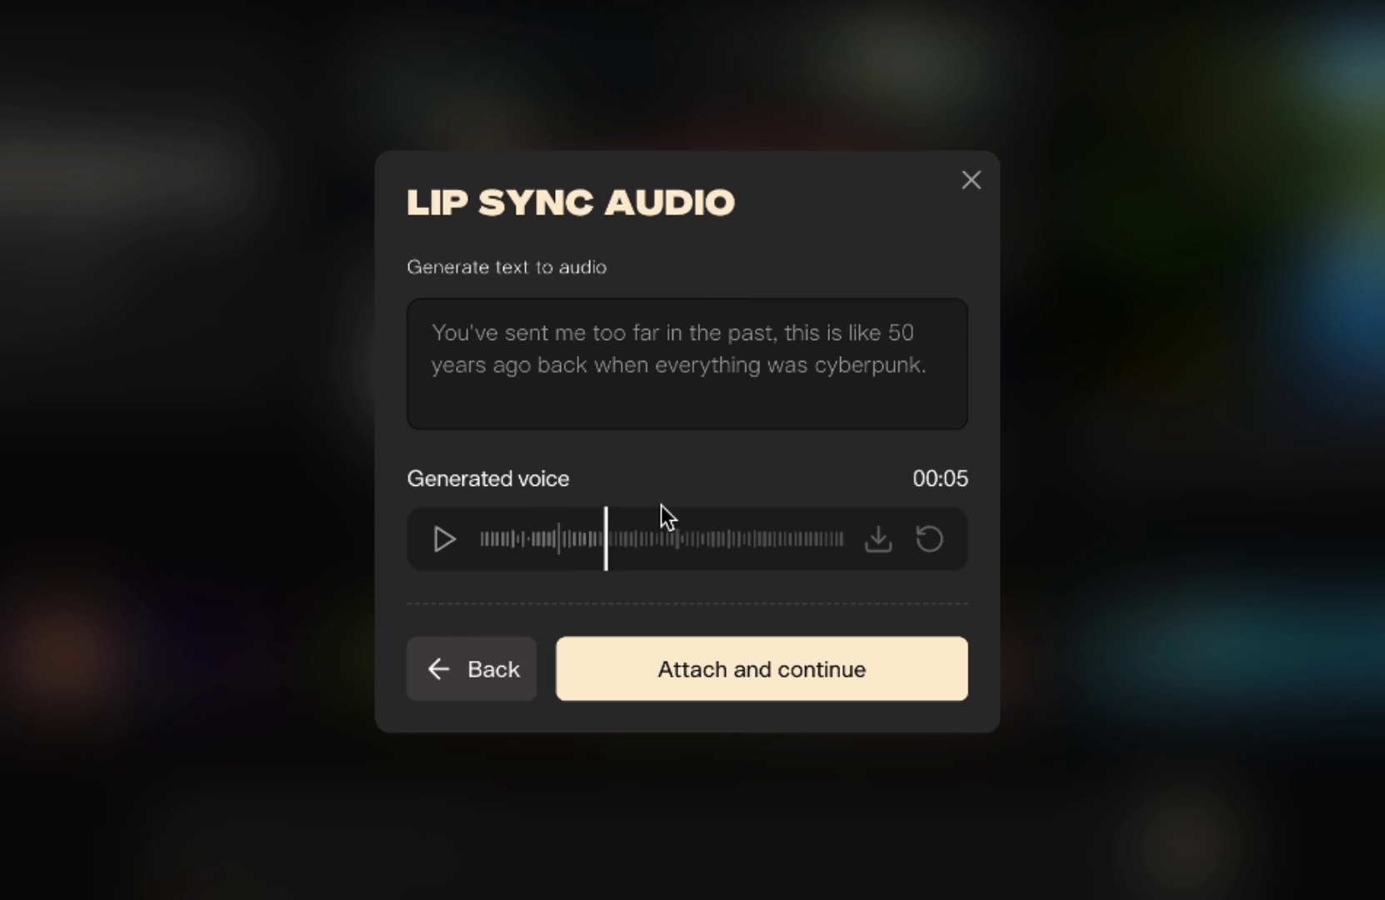
left_click(840, 671)
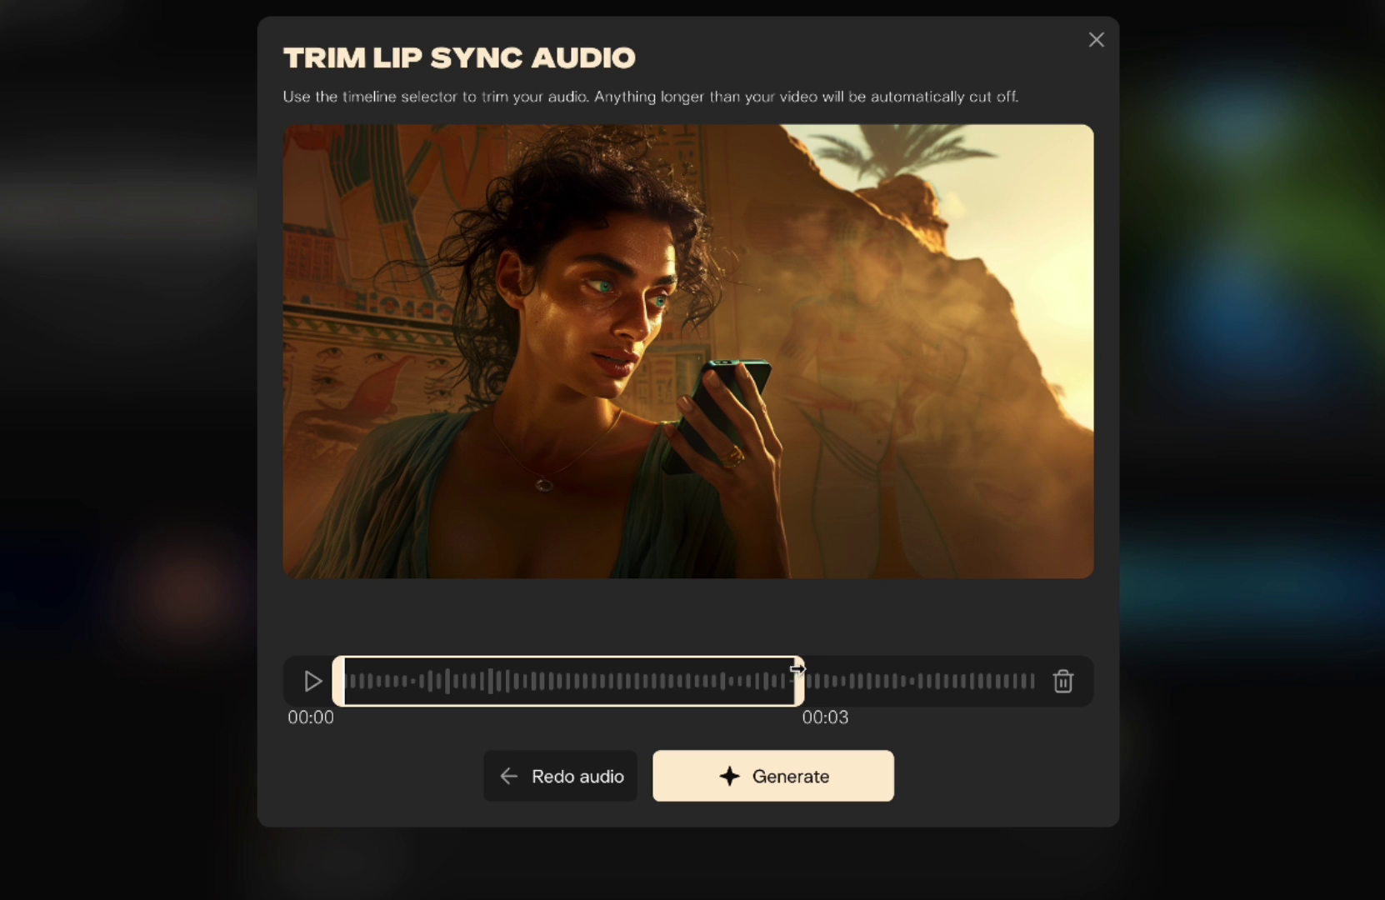
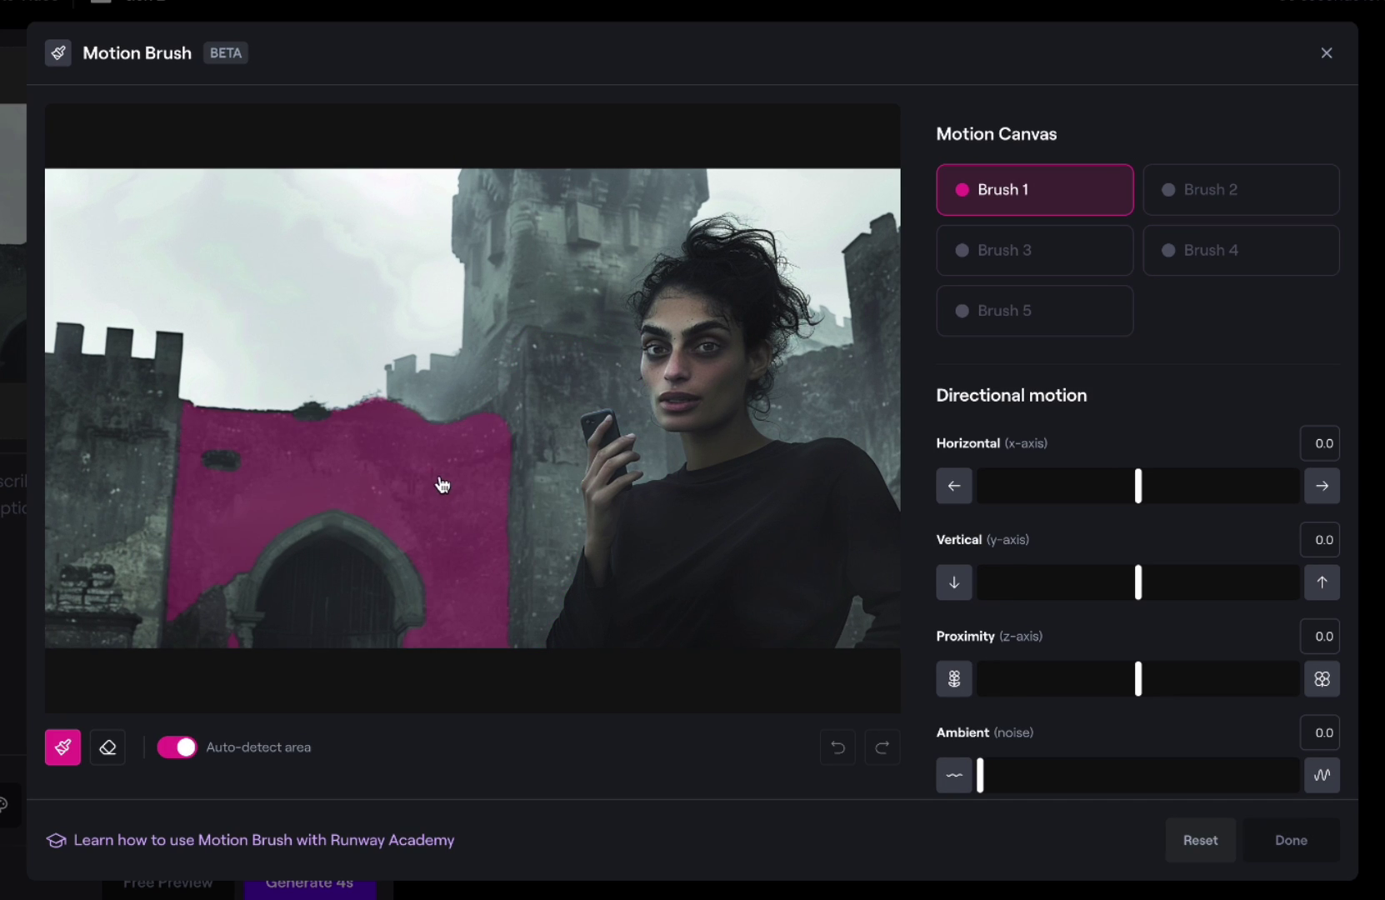
In Runway's Motion Brush, paint the castle background with Brush 1 and set its horizontal motion to about 3
mouse_move(429, 474)
left_mouse_down()
mouse_move(208, 623)
mouse_move(139, 481)
mouse_move(103, 610)
mouse_move(170, 378)
mouse_move(72, 362)
mouse_move(161, 408)
mouse_move(237, 412)
mouse_move(365, 564)
mouse_move(389, 546)
mouse_move(447, 401)
mouse_move(568, 237)
mouse_move(646, 201)
mouse_move(678, 190)
mouse_move(825, 367)
left_mouse_up()
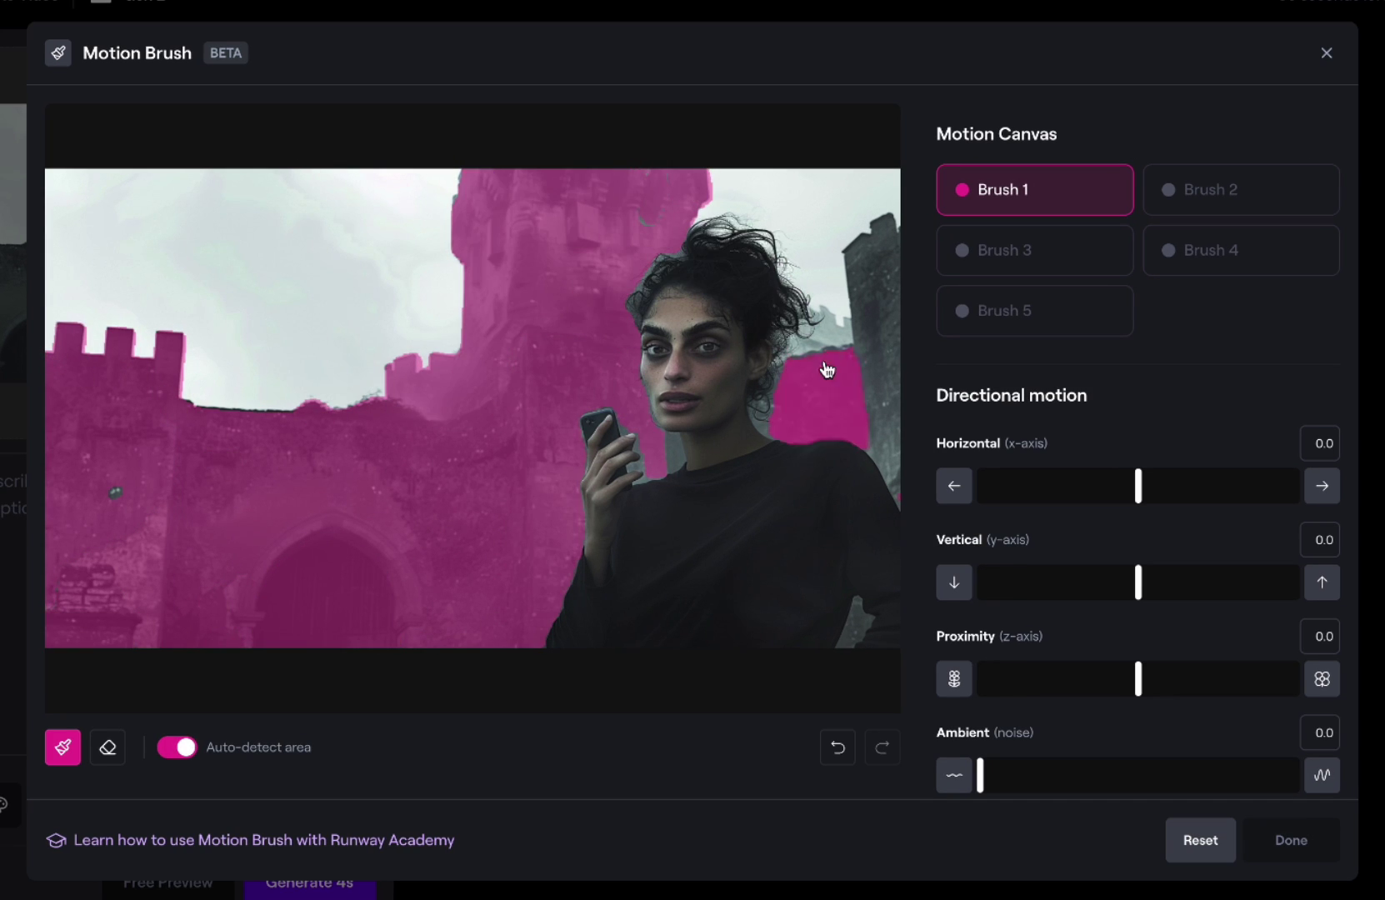
left_click_drag(1140, 488, 1177, 494)
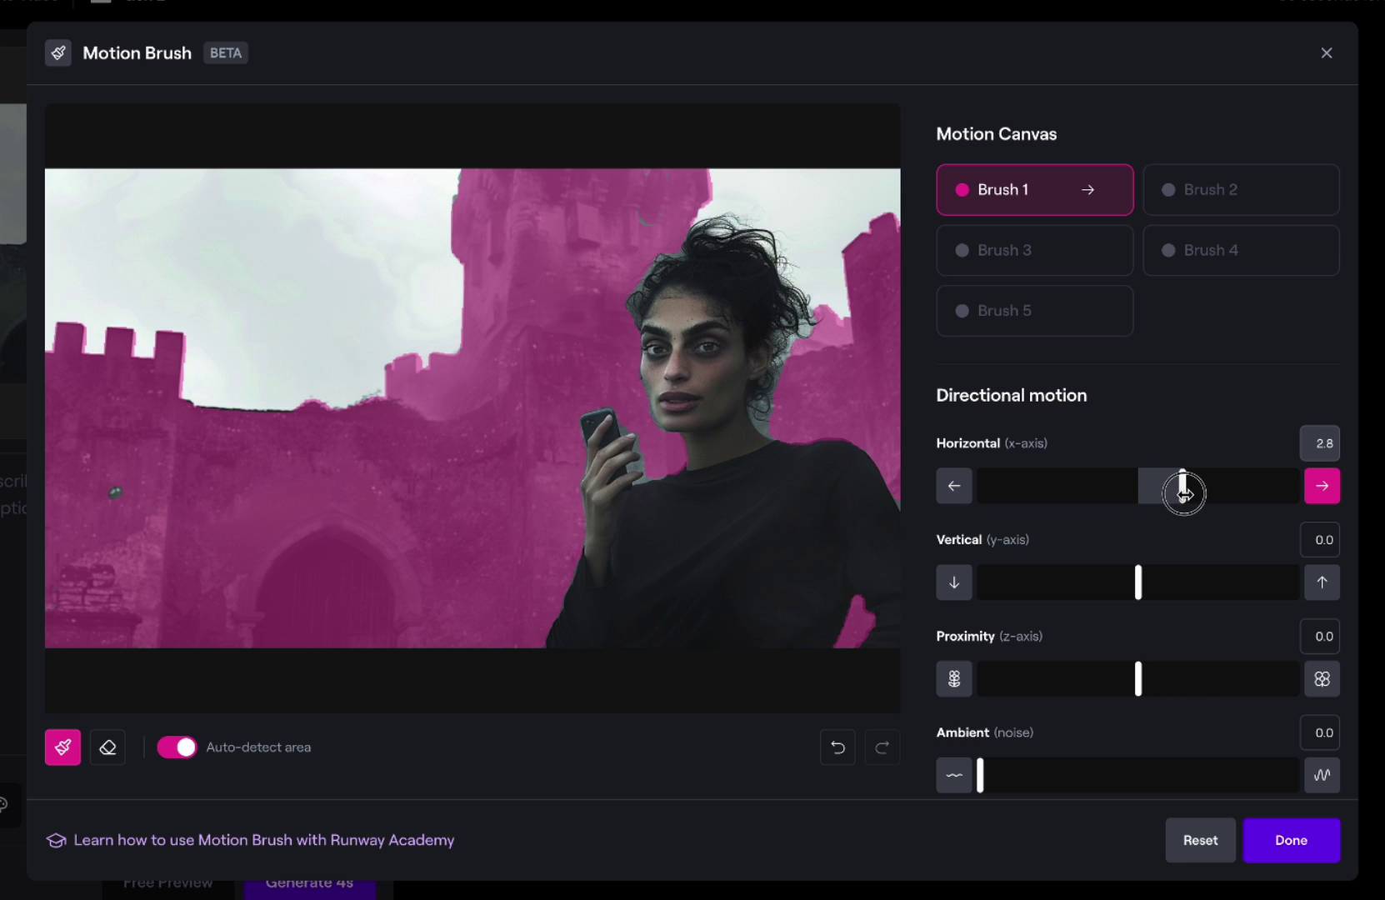
left_click_drag(1183, 491, 1190, 487)
Paint the woman's hair with Brush 2 and give it a small amount of ambient motion
left_click(1217, 189)
left_click(698, 297)
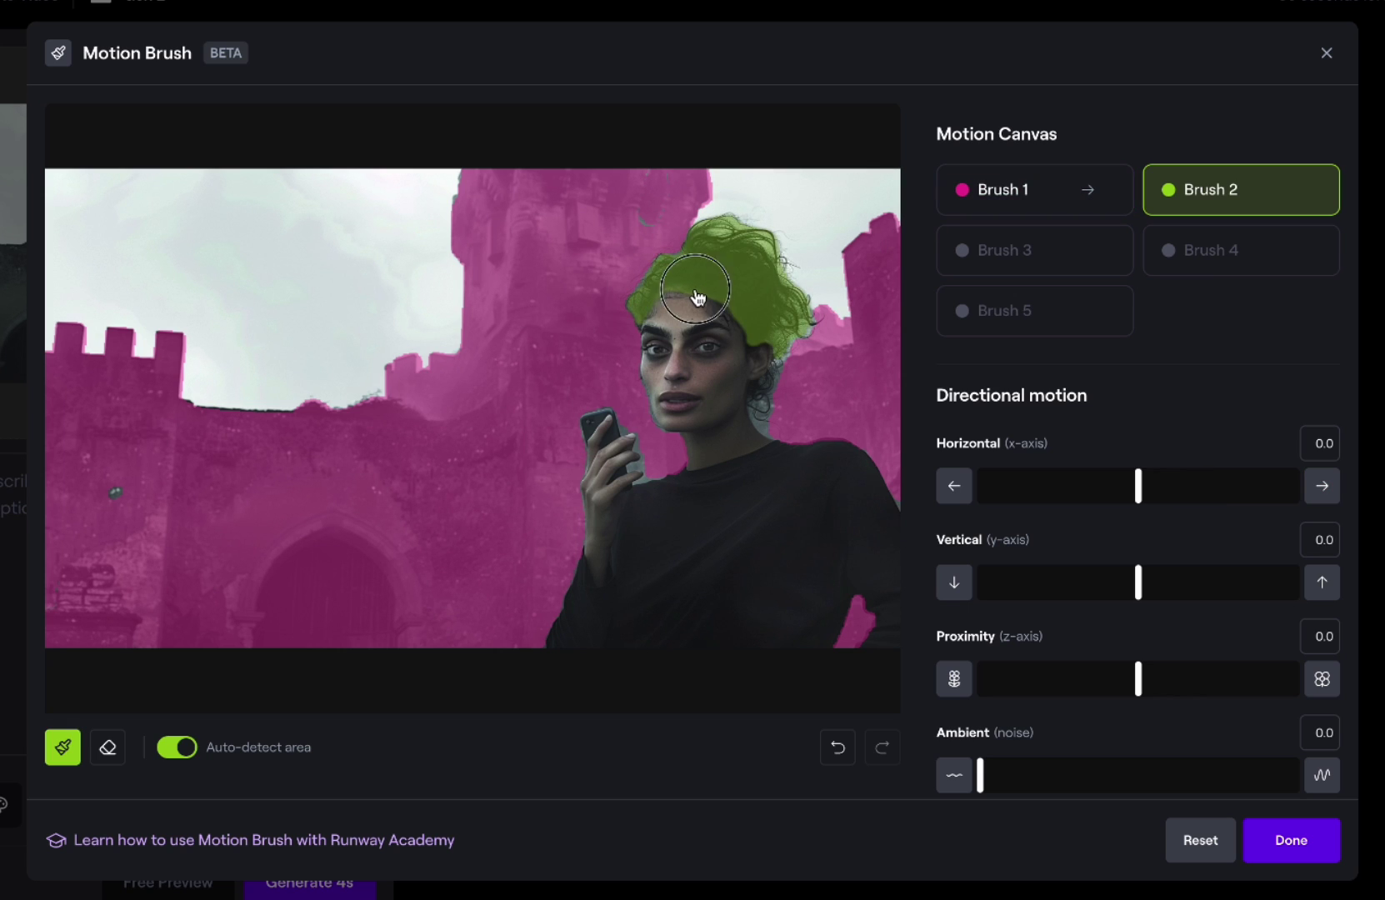
mouse_move(981, 775)
left_mouse_down()
mouse_move(1021, 777)
mouse_move(999, 777)
left_mouse_up()
Paint the woman's hand and phone with Brush 3 and set their vertical motion to 2.0
left_click(1034, 250)
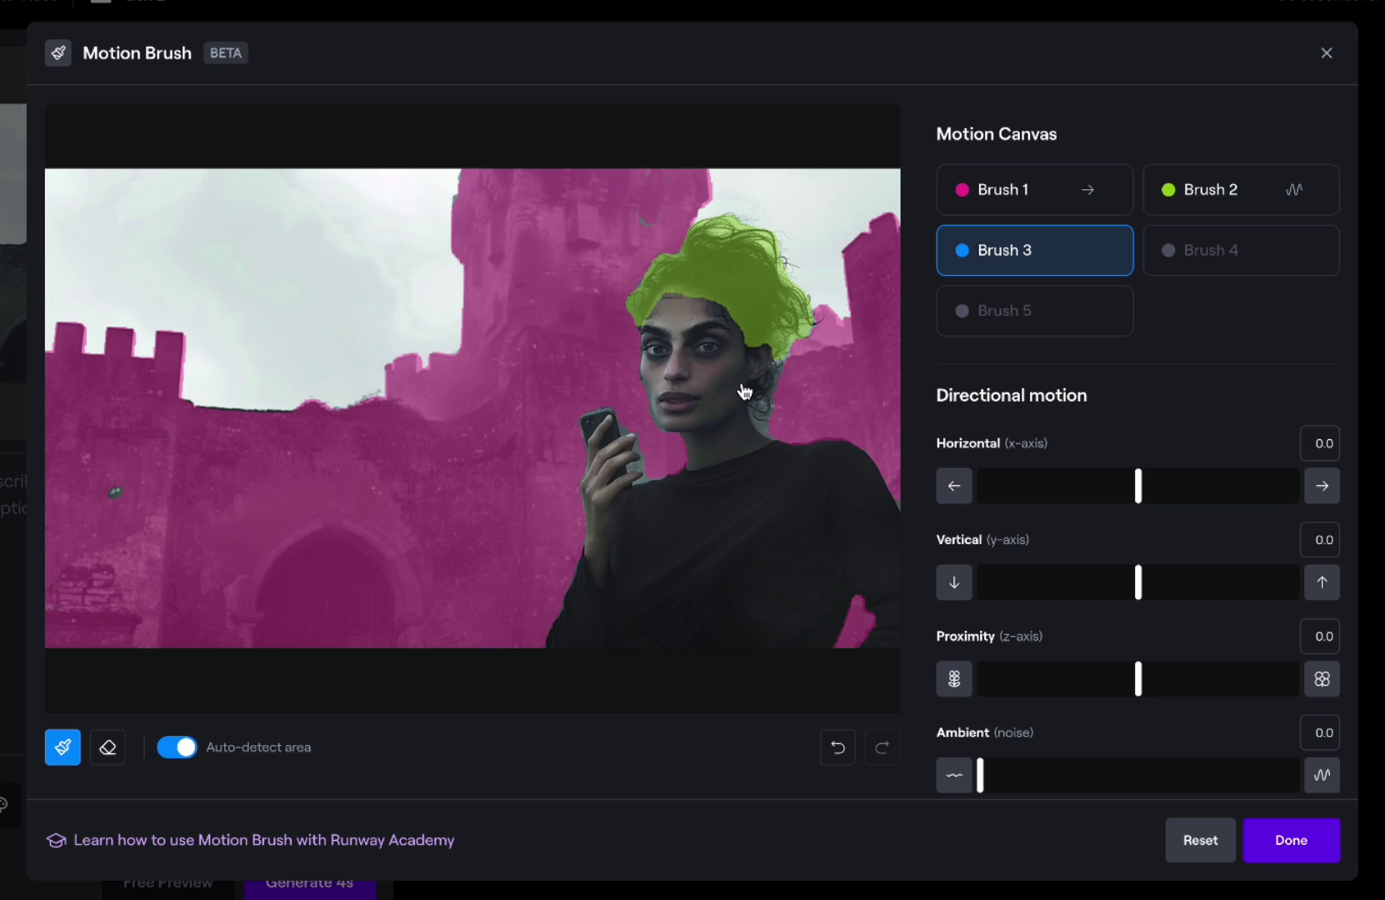
left_click(609, 489)
left_click(603, 421)
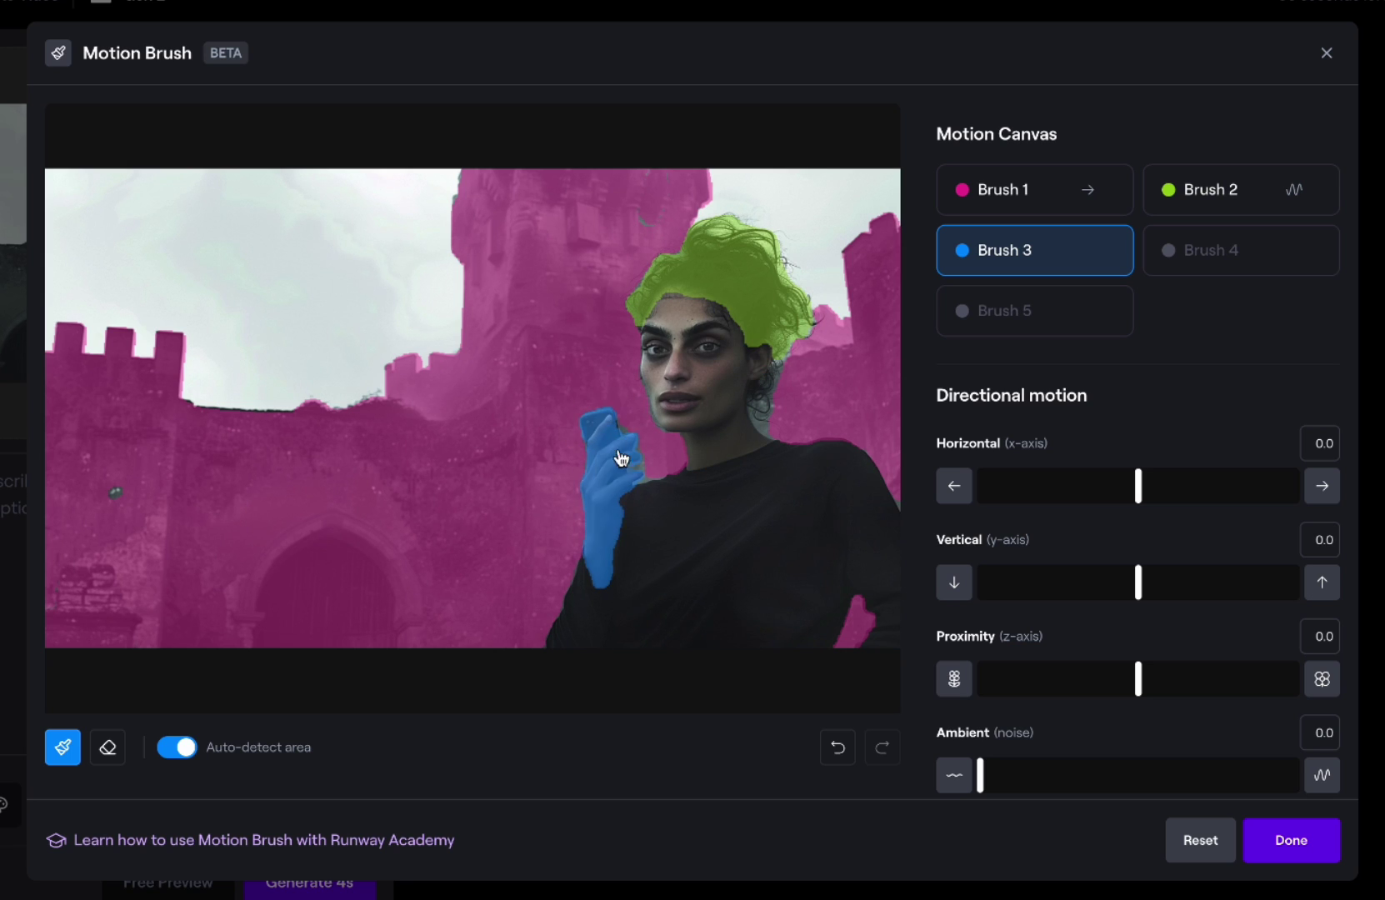
left_click_drag(1138, 581, 1175, 578)
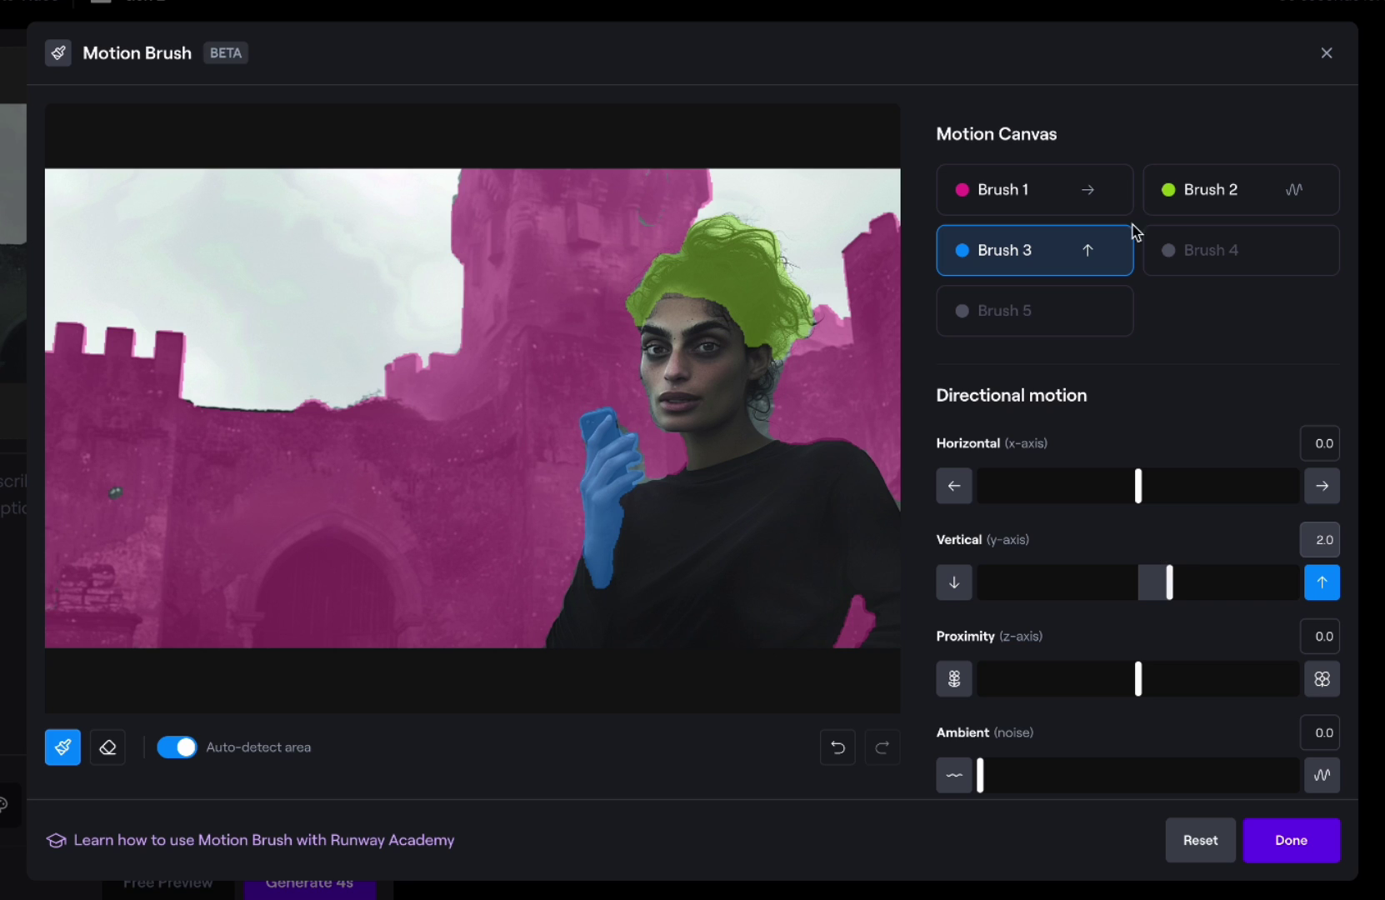
Paint the woman's black top with Brush 4 and set its vertical motion to -2.0
left_click(1177, 261)
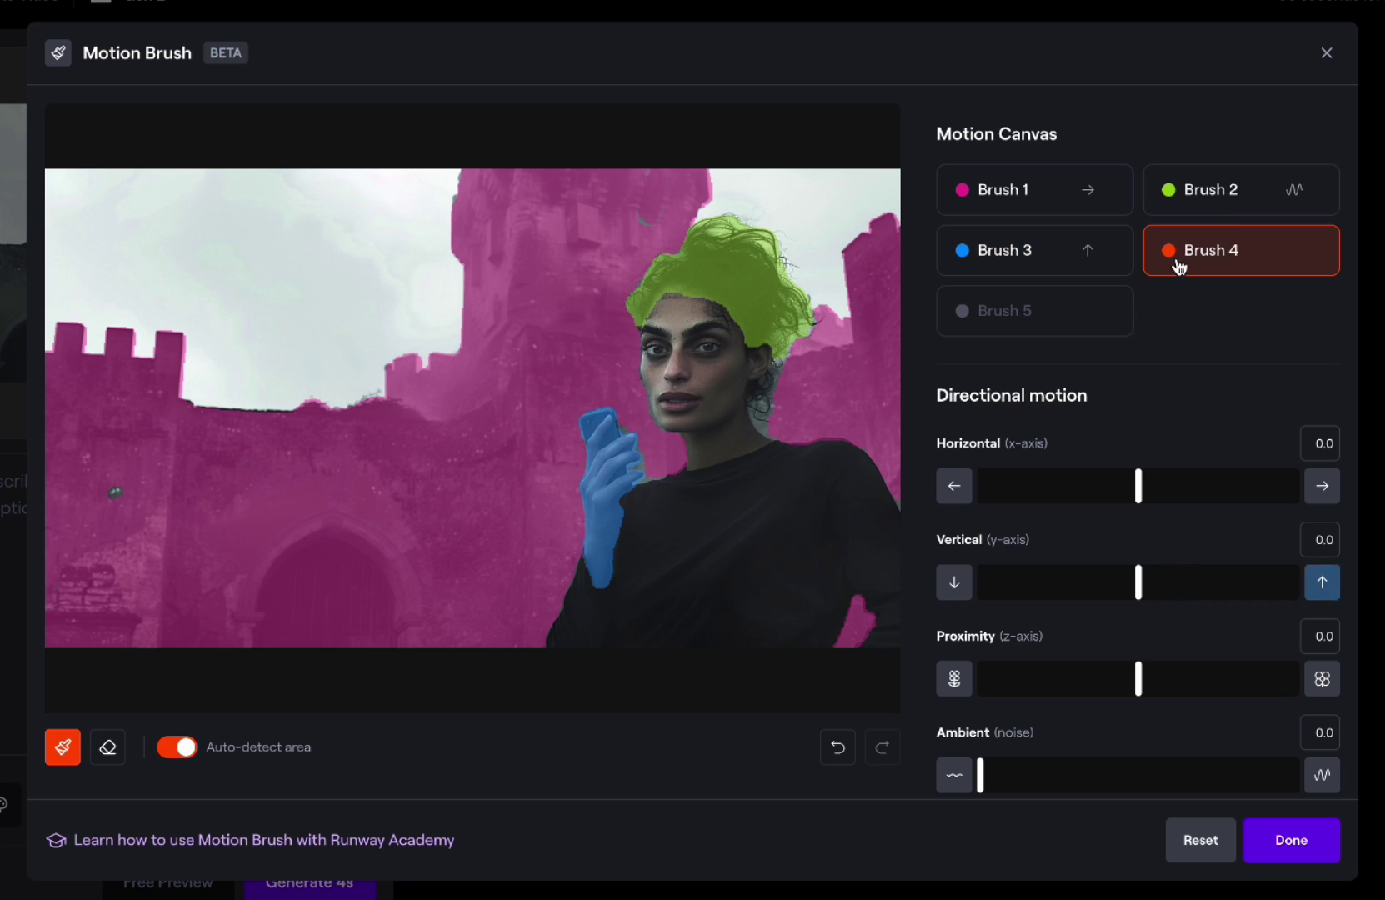
left_click(802, 512)
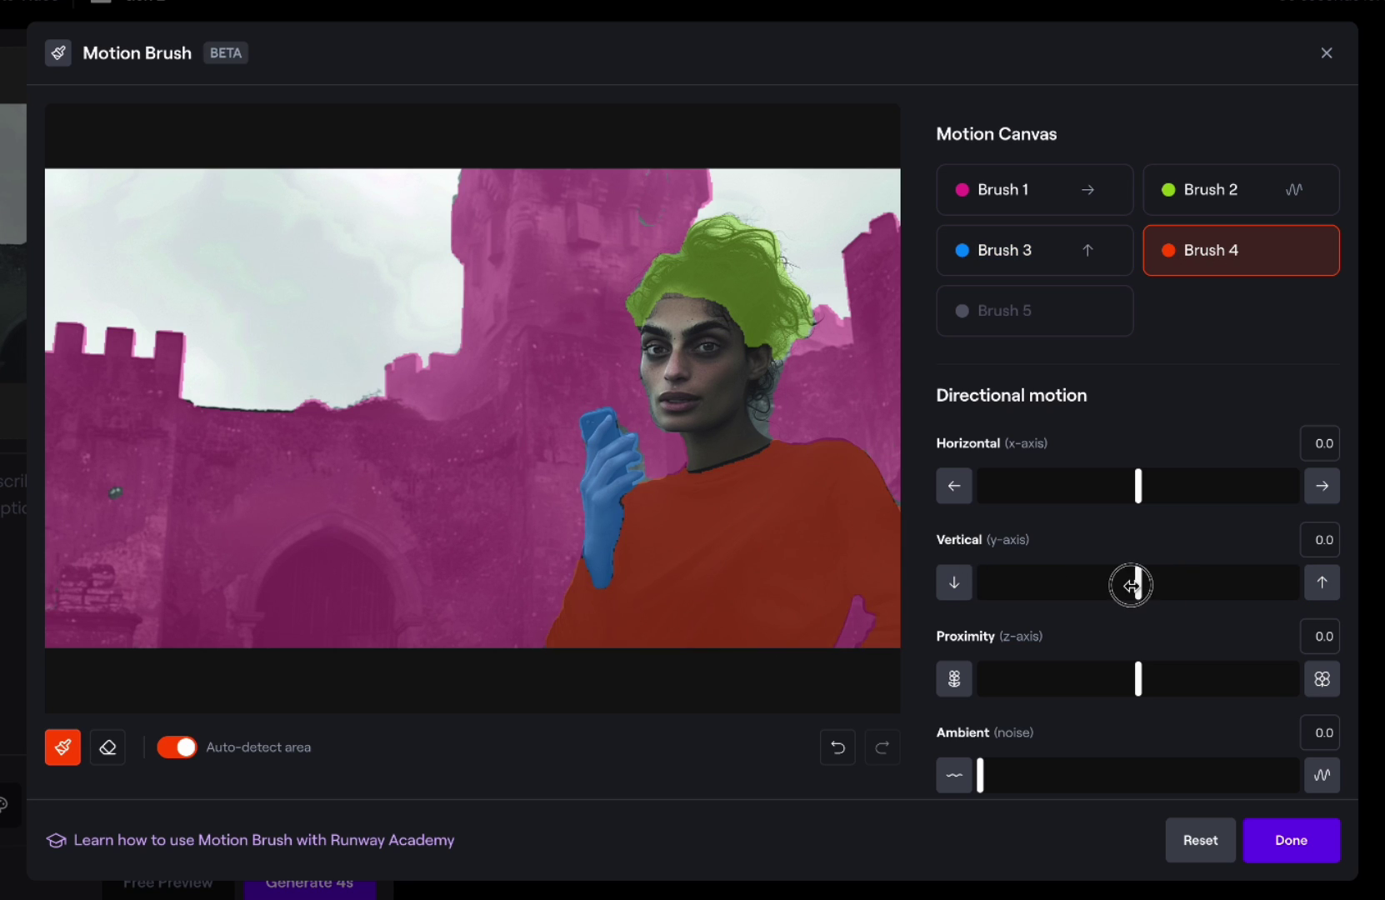
left_click_drag(1131, 585, 1106, 584)
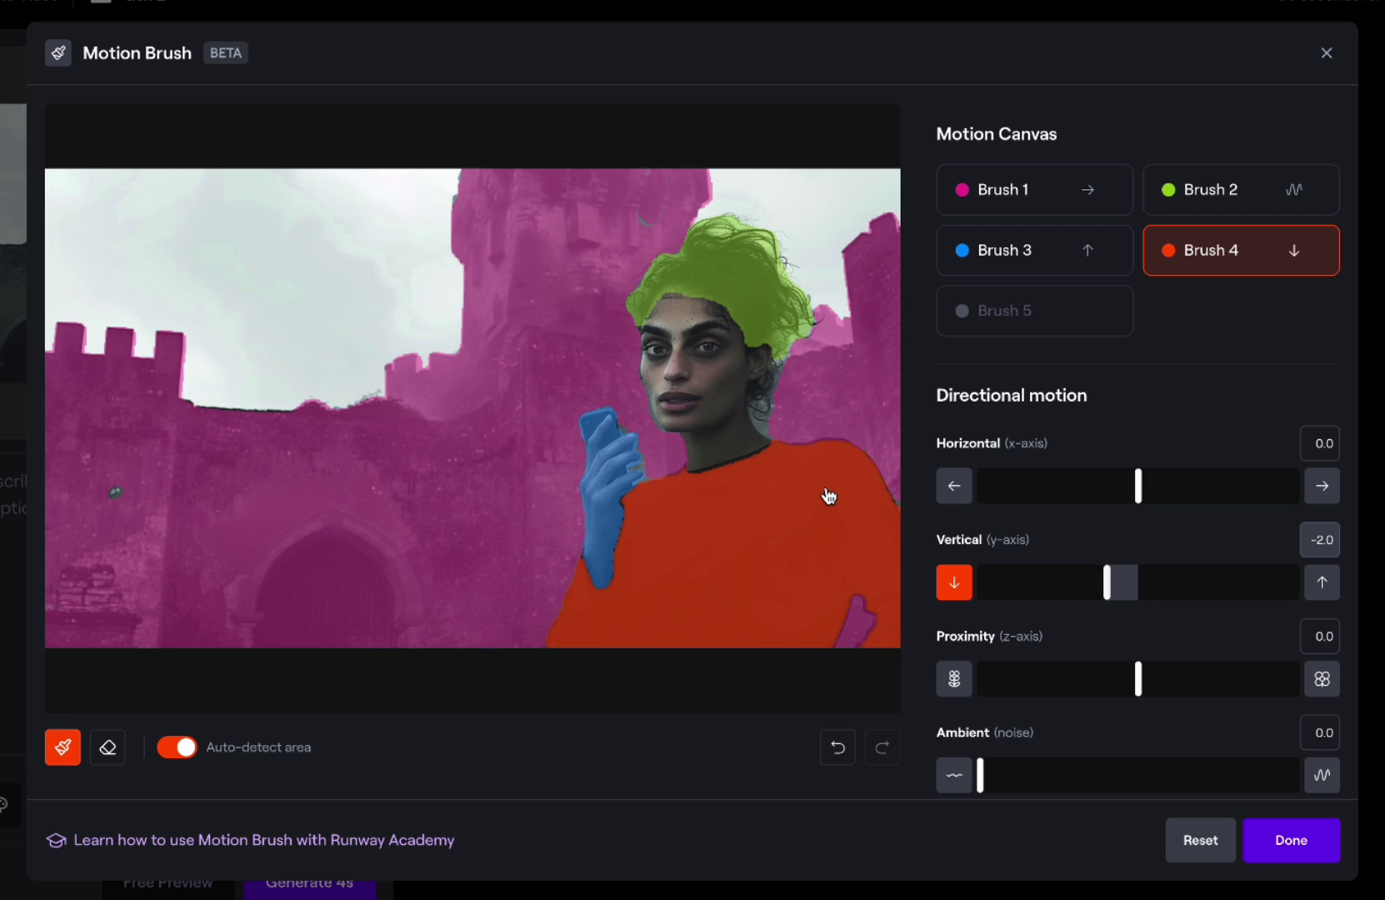
Undo the Brush 4 fill on the woman's black top and paint only her shoulder freehand with a smaller brush
left_click(838, 747)
left_click(837, 747)
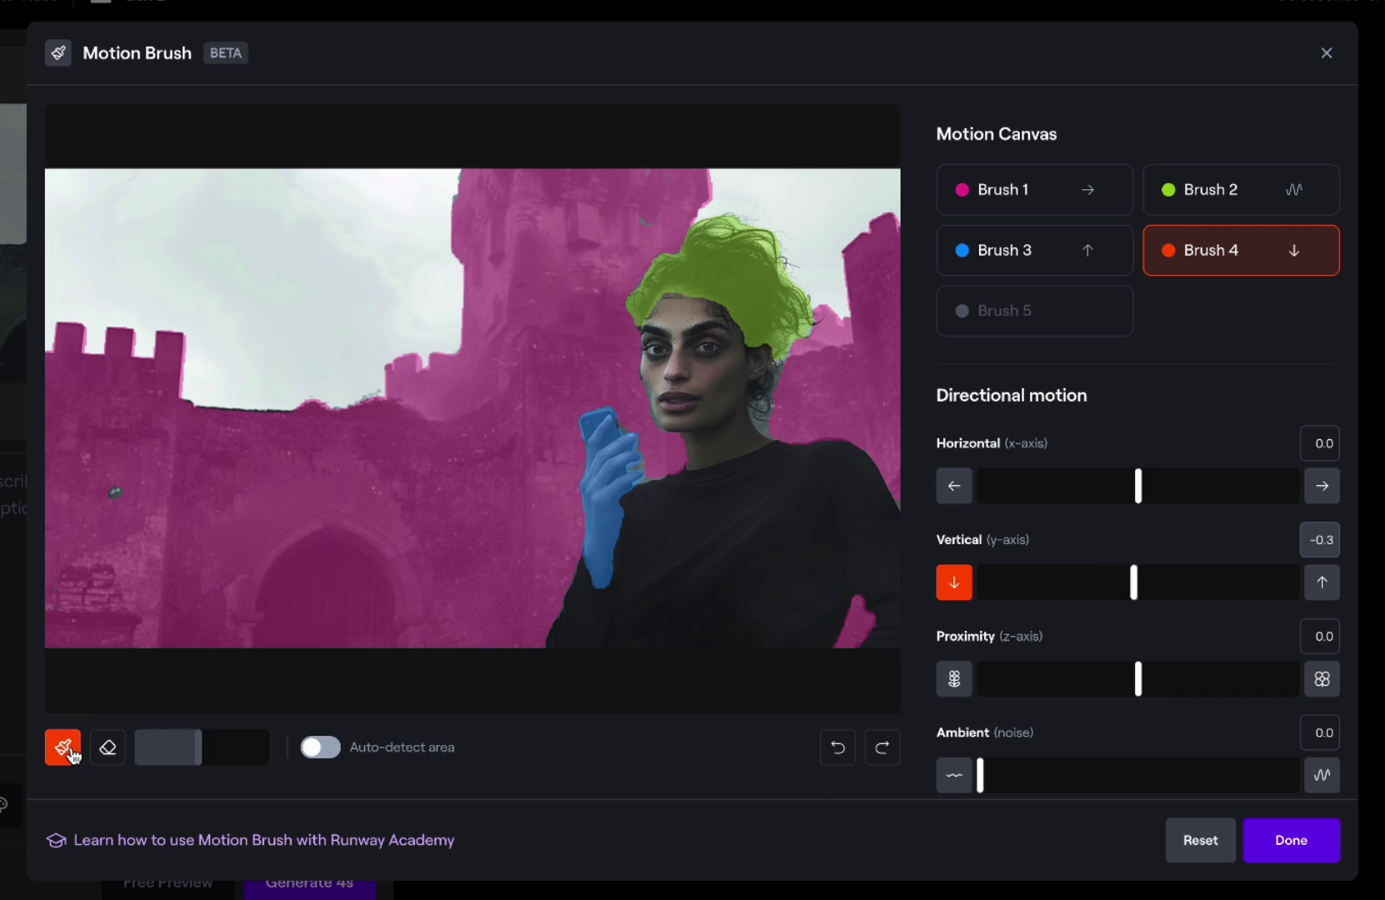
left_click_drag(197, 747, 178, 748)
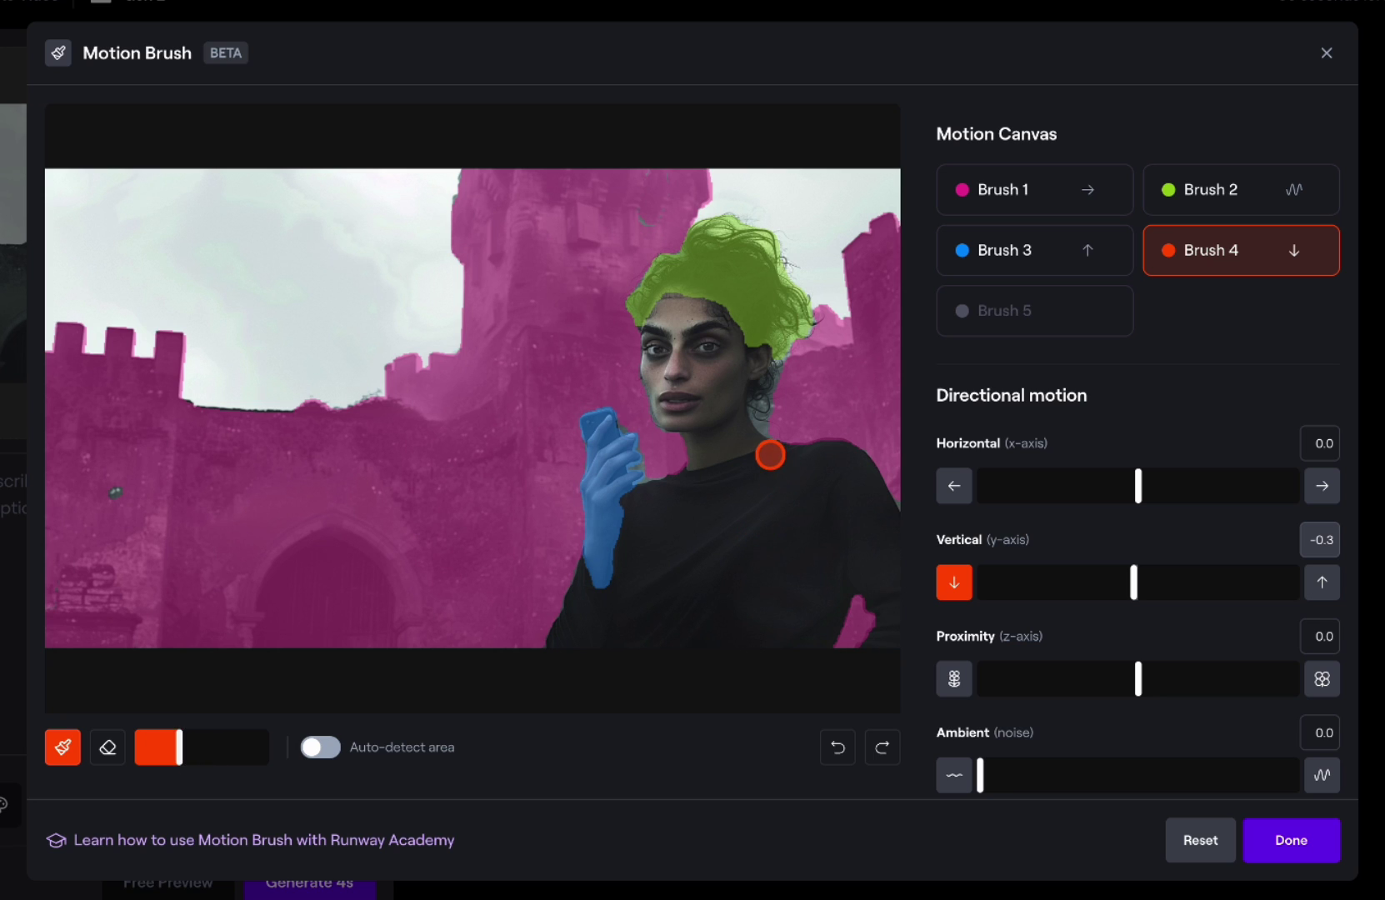
mouse_move(769, 453)
left_mouse_down()
mouse_move(858, 464)
mouse_move(878, 500)
mouse_move(807, 463)
mouse_move(883, 537)
left_mouse_up()
Paint the man's pointing arm with Brush 1 using automatic area detection and set its horizontal motion to -2.2
left_click(1035, 326)
left_click(1045, 202)
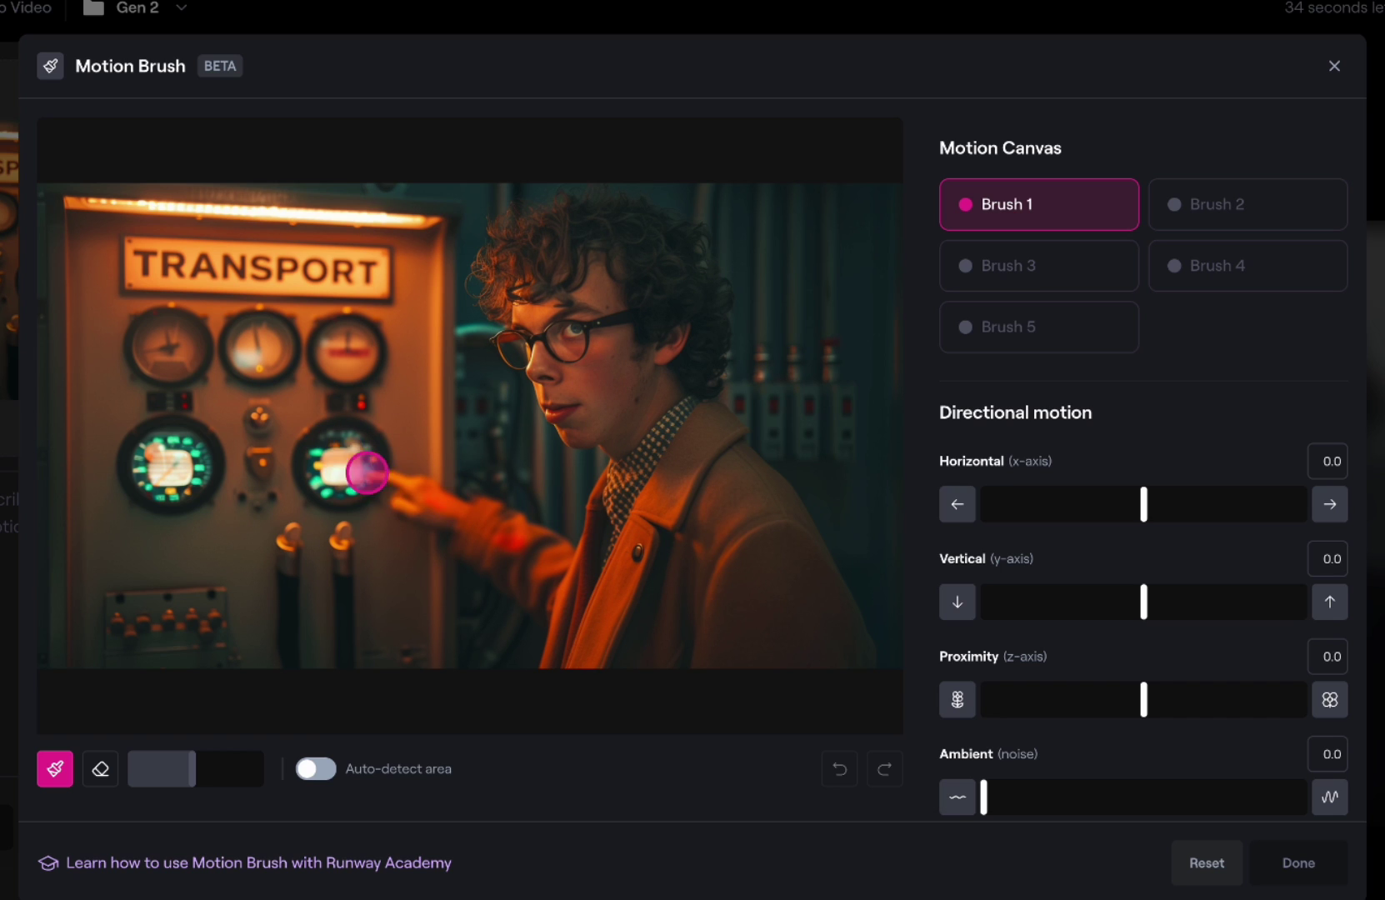
left_click_drag(189, 767, 167, 765)
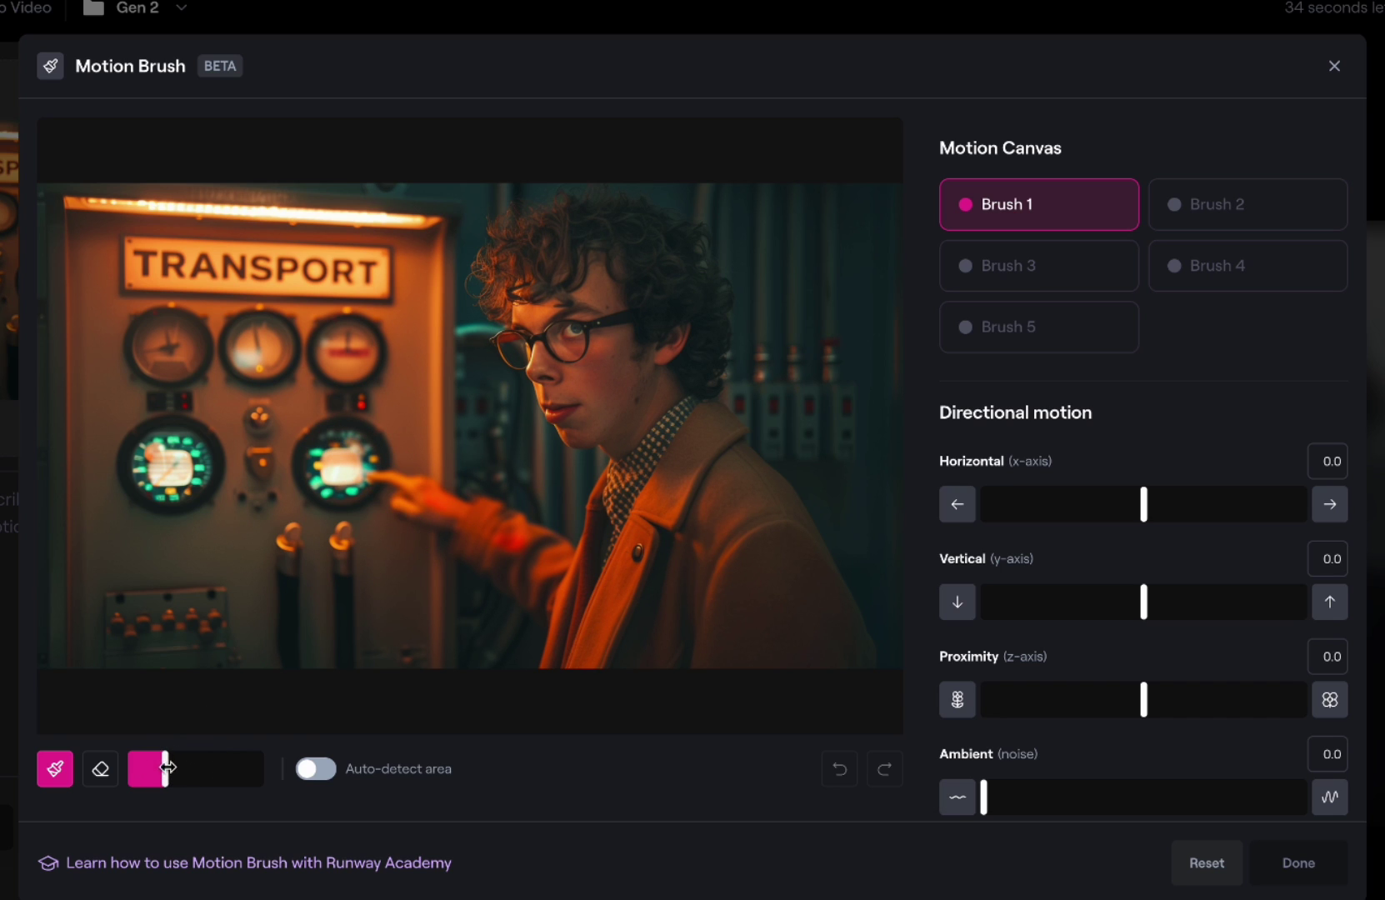
left_click(316, 770)
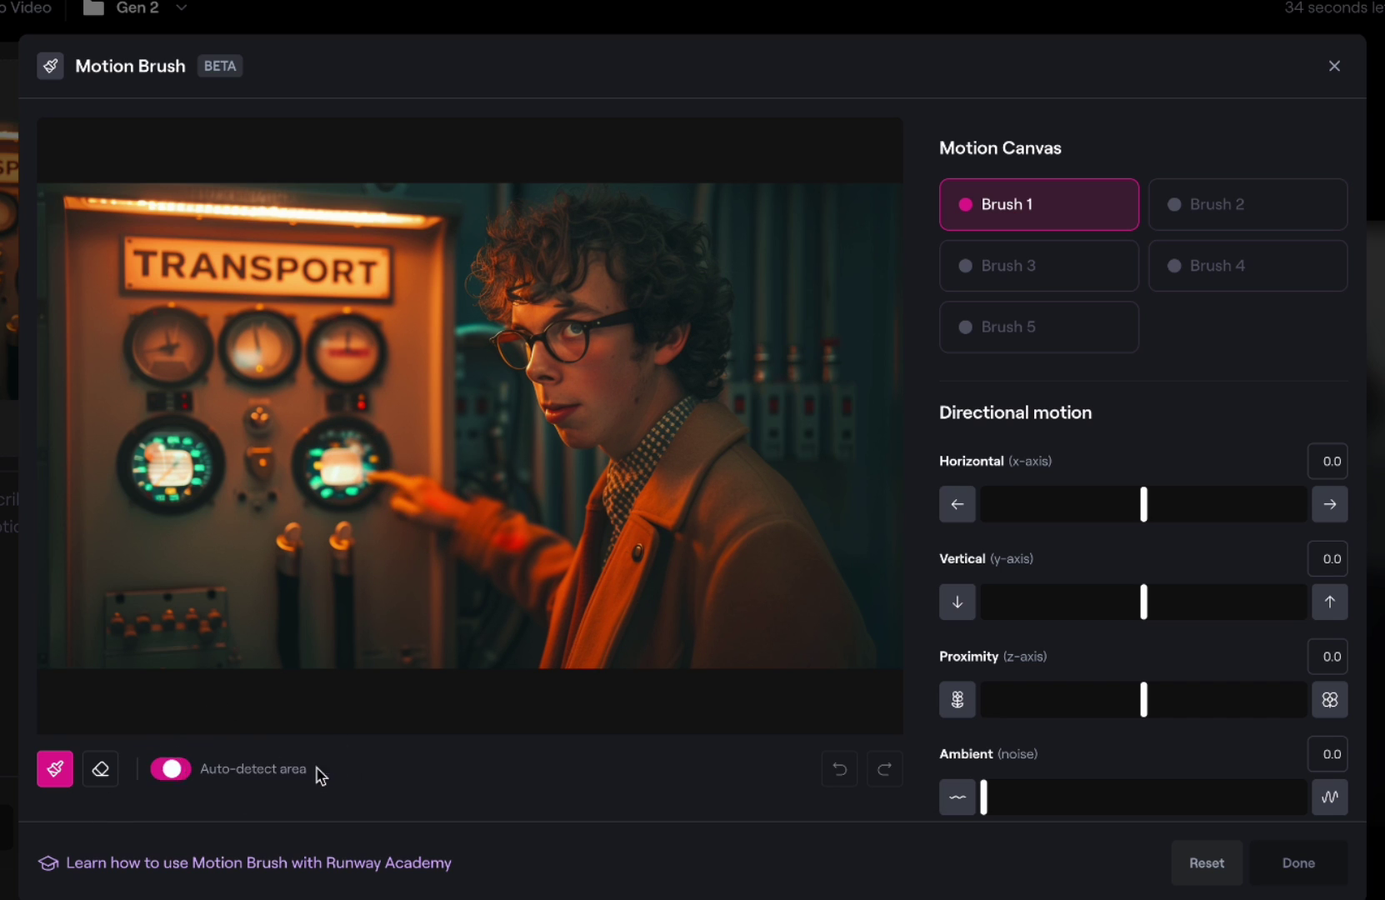
left_click(437, 516)
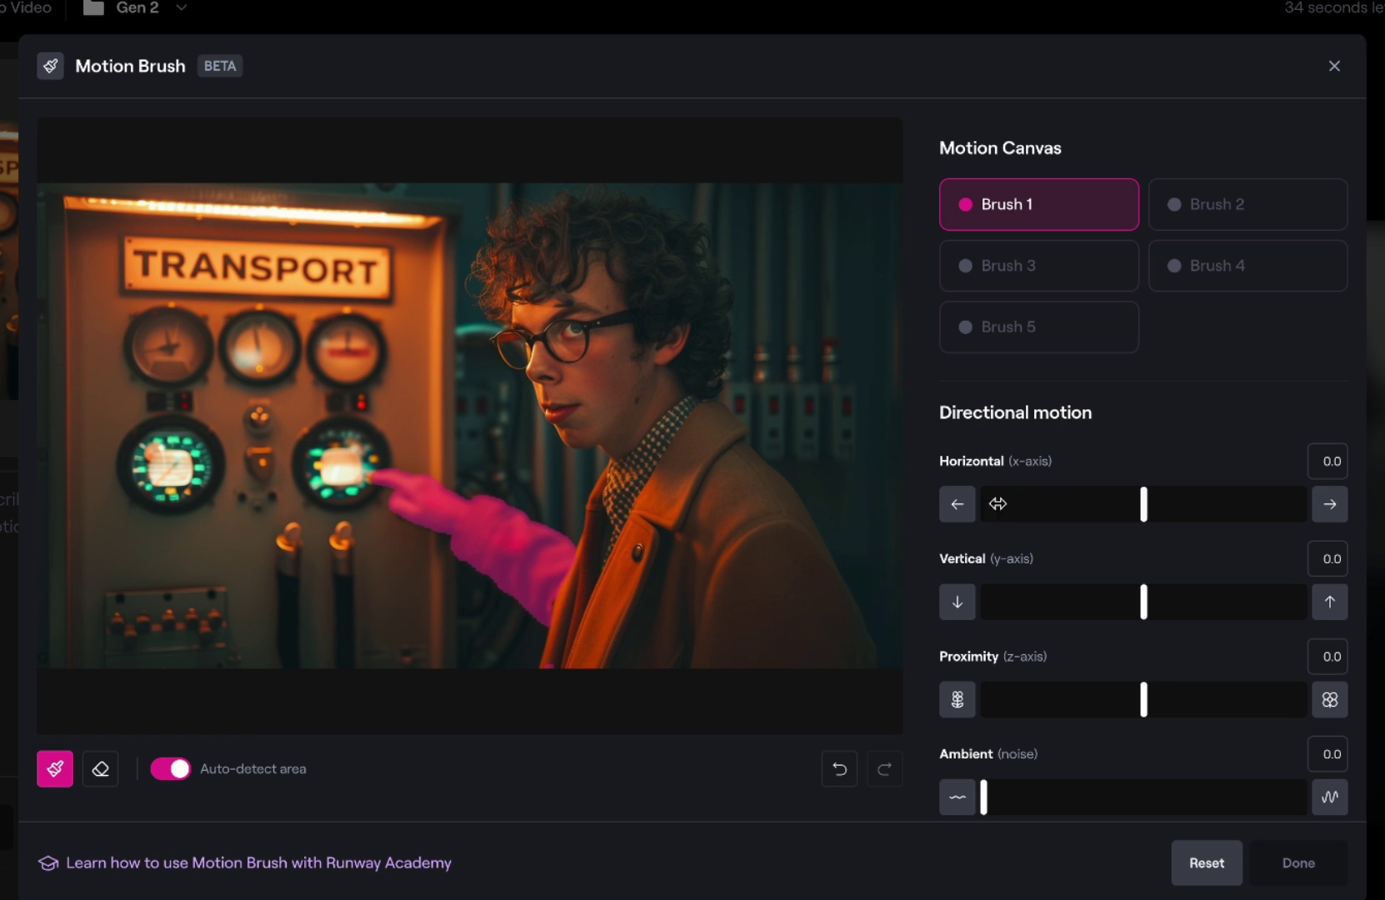
mouse_move(1142, 500)
left_mouse_down()
mouse_move(1094, 499)
mouse_move(1108, 499)
left_mouse_up()
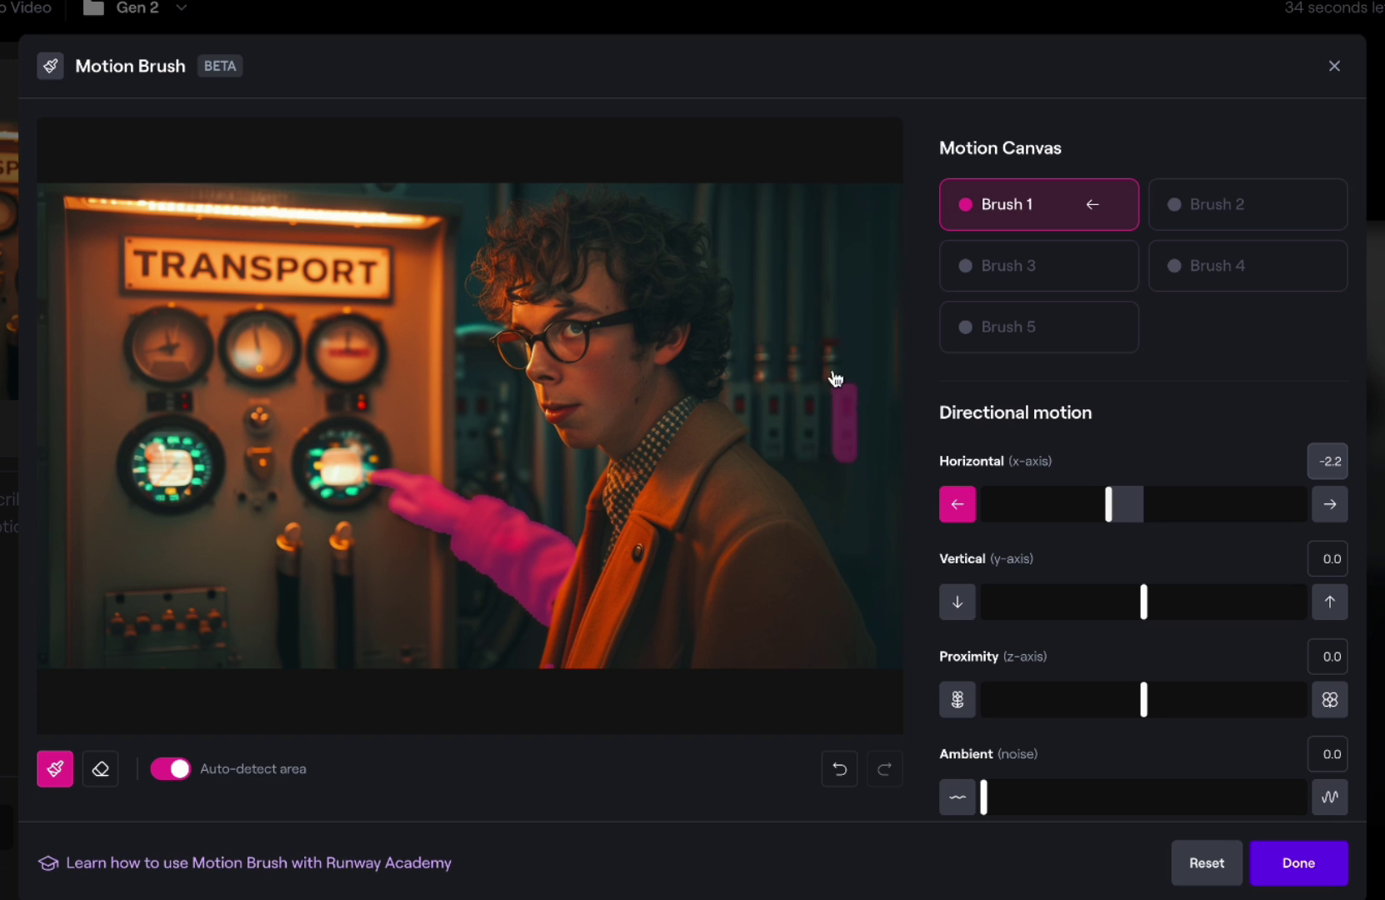
Paint the man's head and hair with Brush 2 and give it a small amount of upward vertical motion
left_click(1206, 204)
left_click(631, 310)
left_click_drag(1147, 600, 1173, 600)
Paint the three upper gauges and the lower dial farthest from his hand with Brush 3, and give them ambient motion
left_click(1039, 265)
left_click(261, 345)
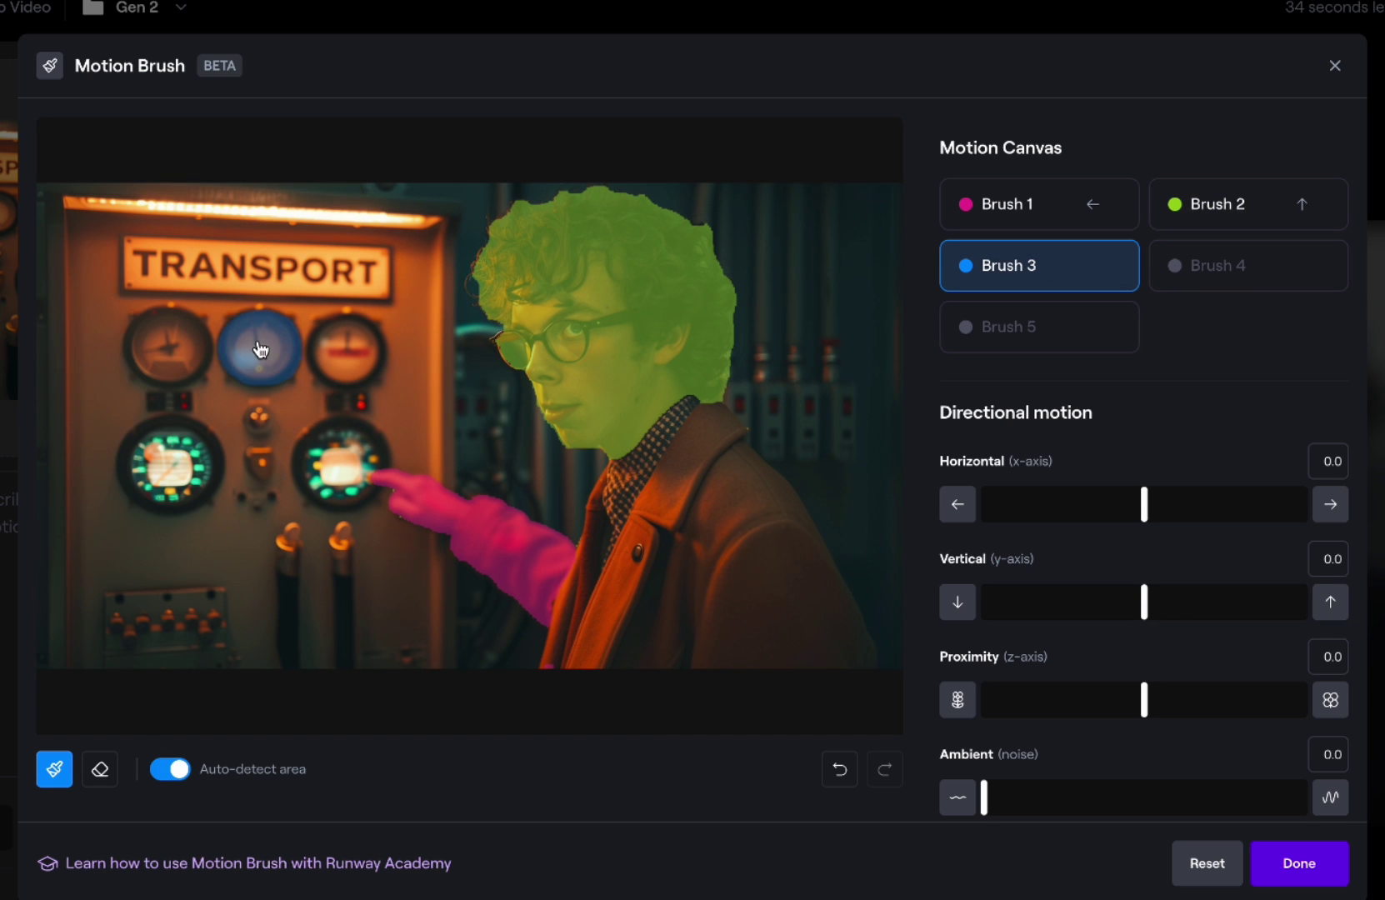
left_click(167, 346)
left_click(340, 359)
left_click(171, 466)
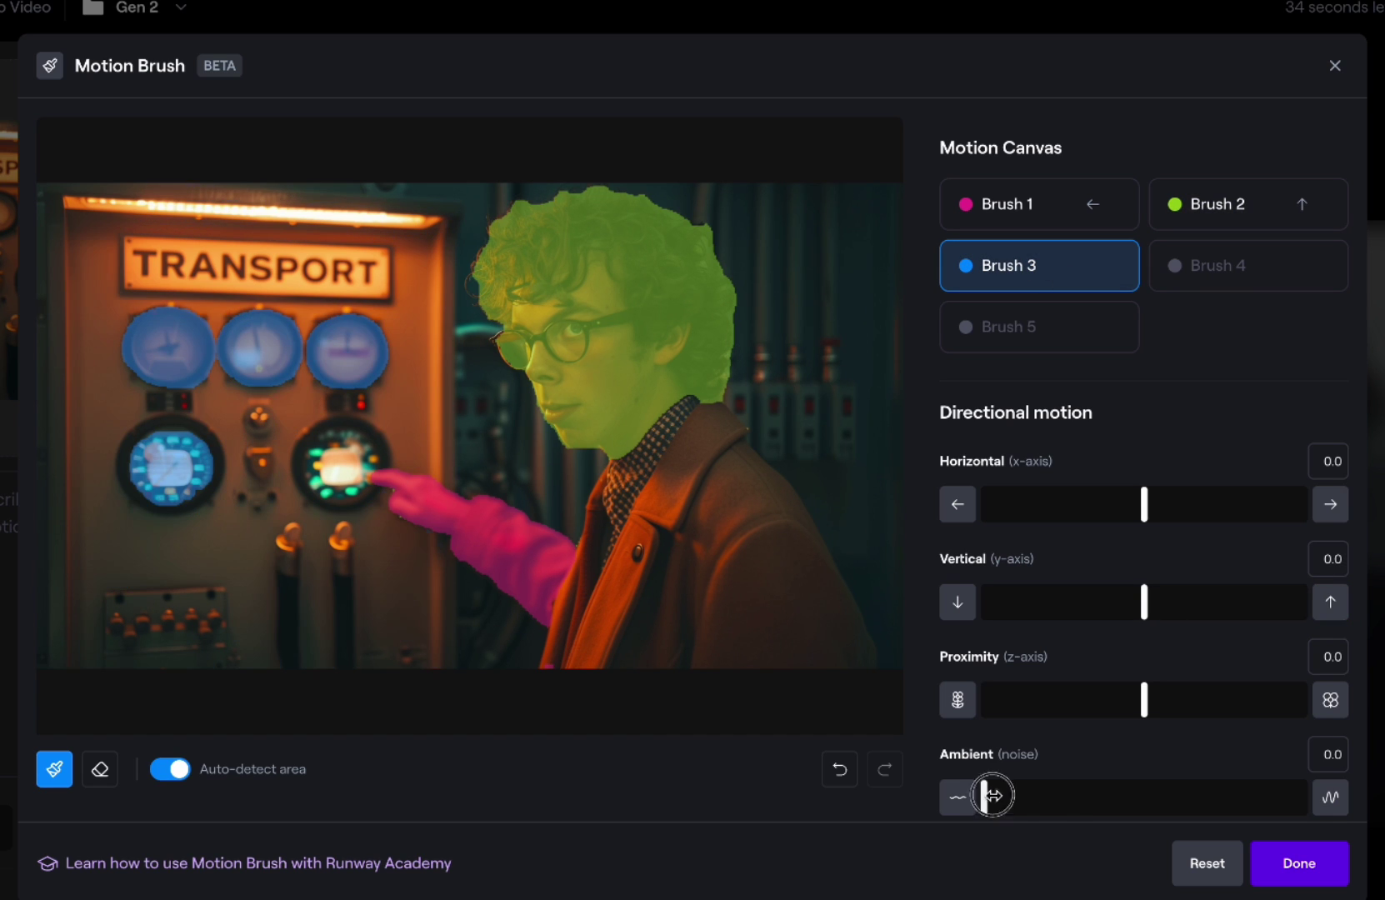
mouse_move(989, 794)
left_mouse_down()
mouse_move(1077, 792)
mouse_move(1044, 794)
left_mouse_up()
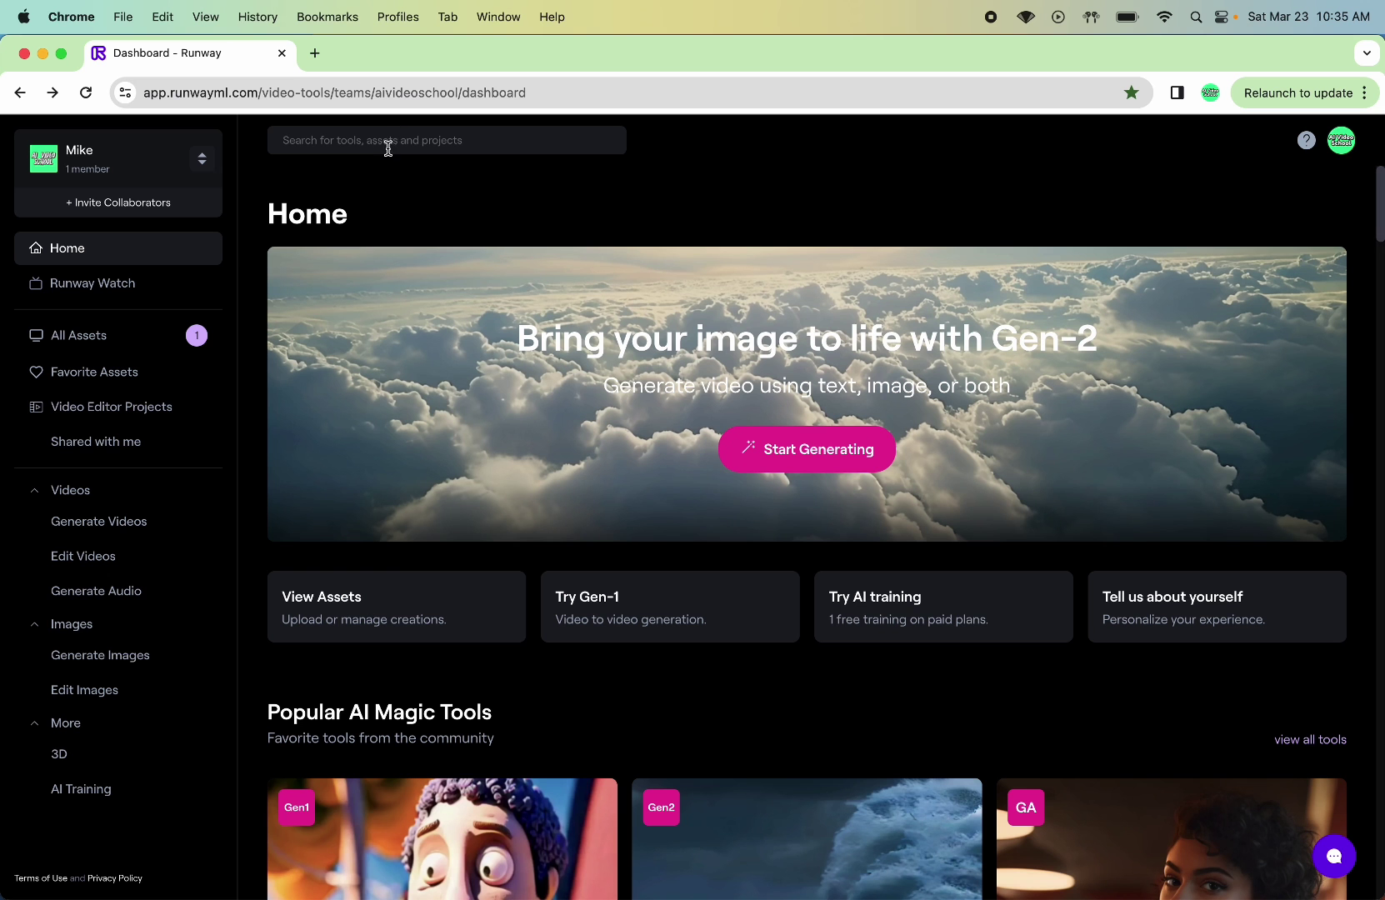
Open Runway's Generative Audio tool and upload the ElevenLabs Temporal Dispatcher MP3 as the audio
scroll(572, 395, "down", 5)
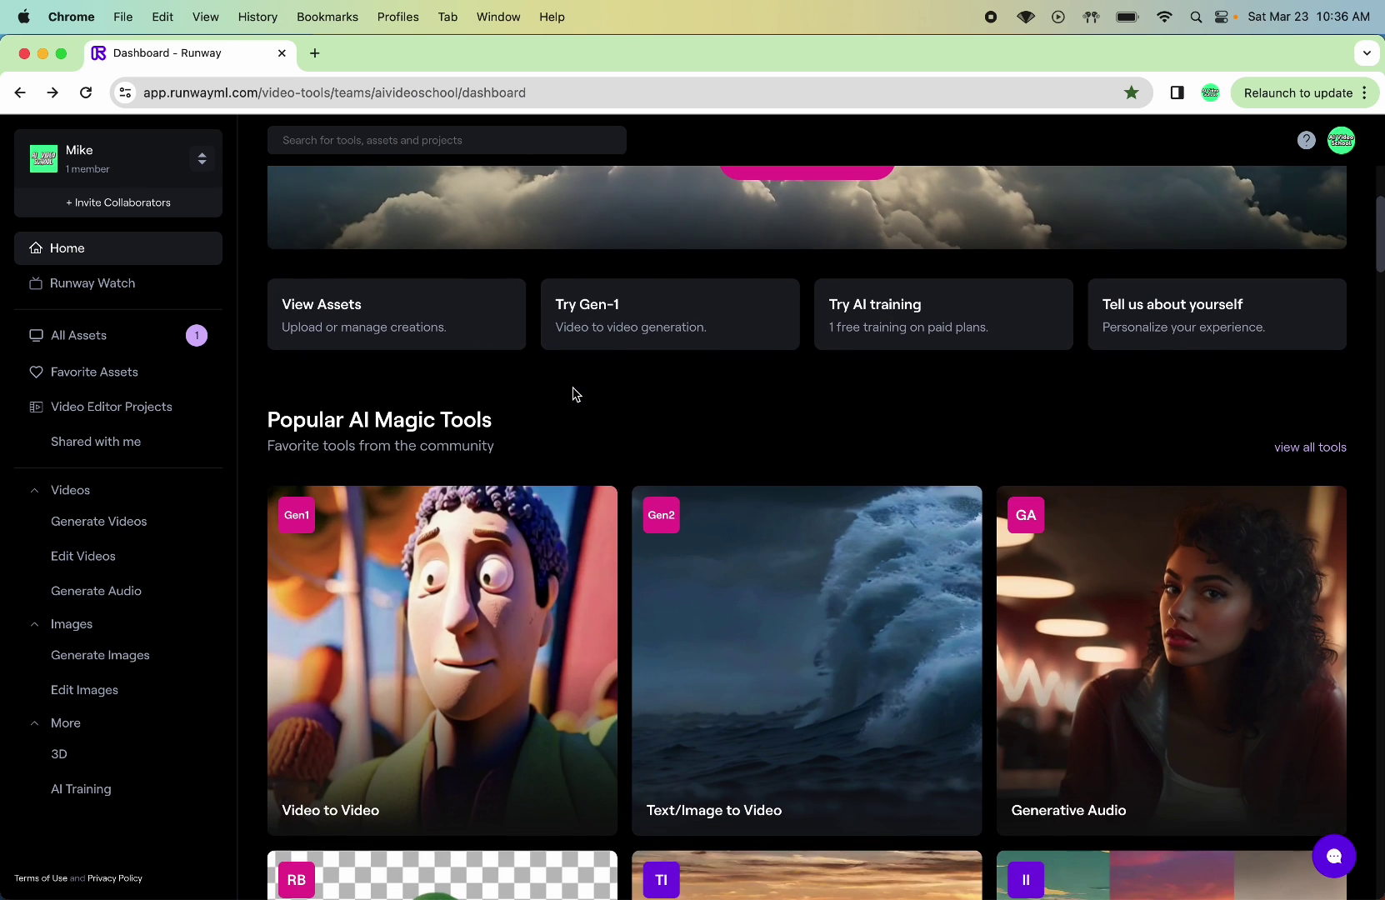
left_click(1088, 789)
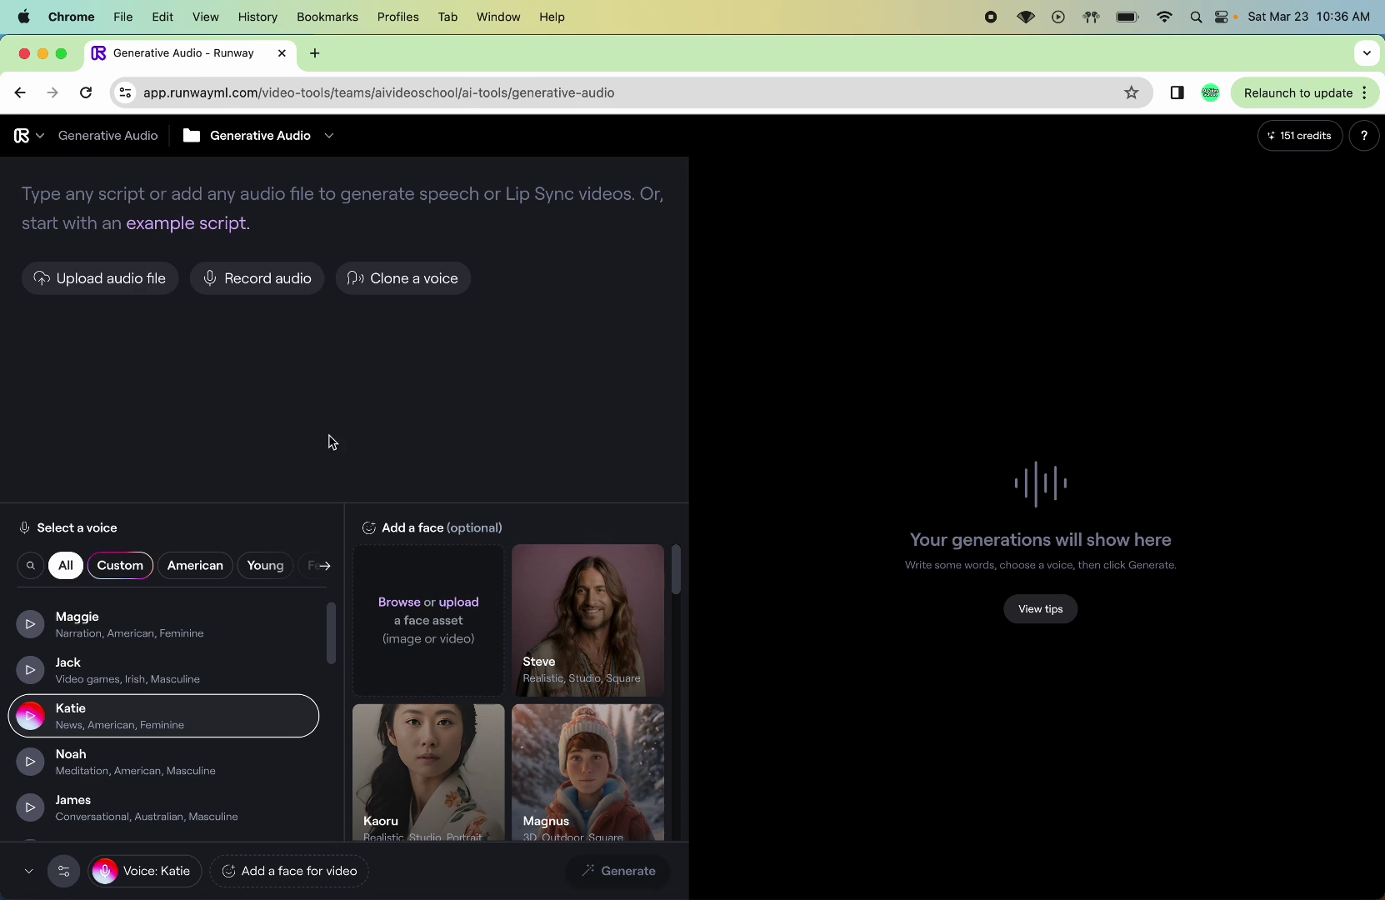
left_click(121, 283)
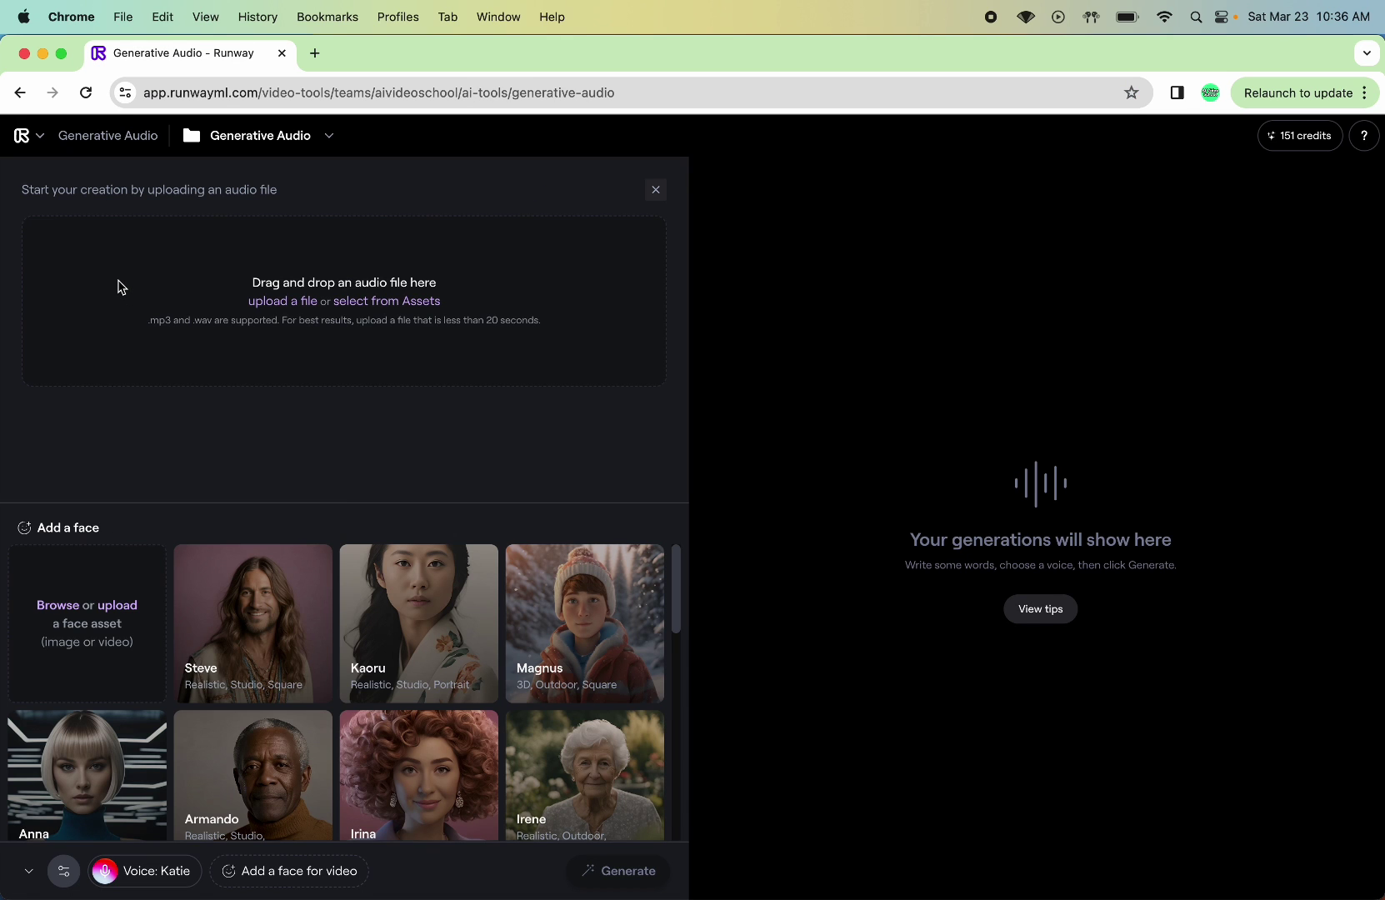
left_click(281, 302)
left_click(1118, 705)
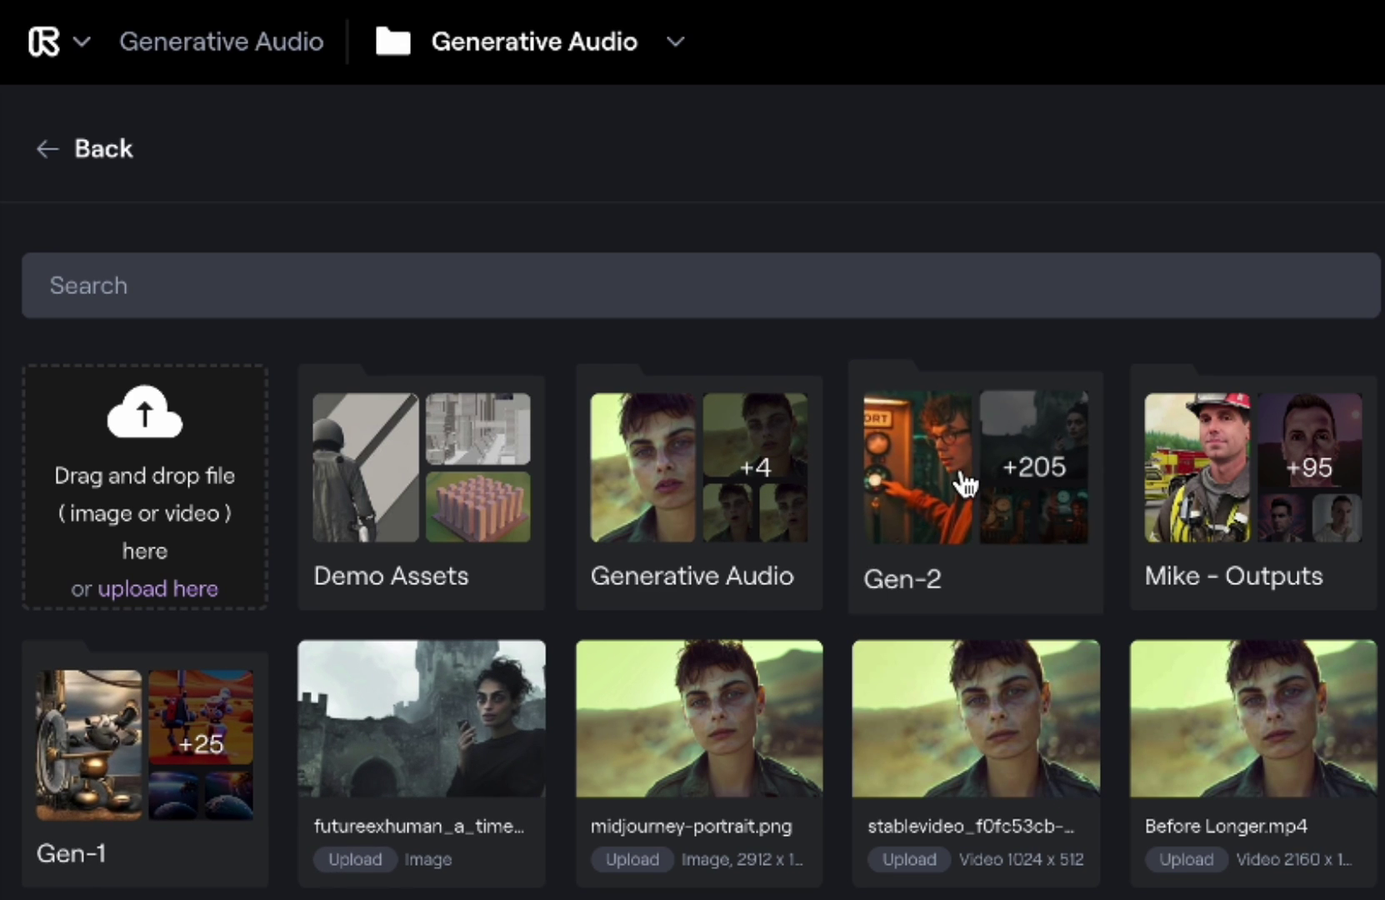
Add the TRANSPORT control panel clip from the Gen-2 assets folder as the face, preview it and generate the lip sync video
left_click(967, 483)
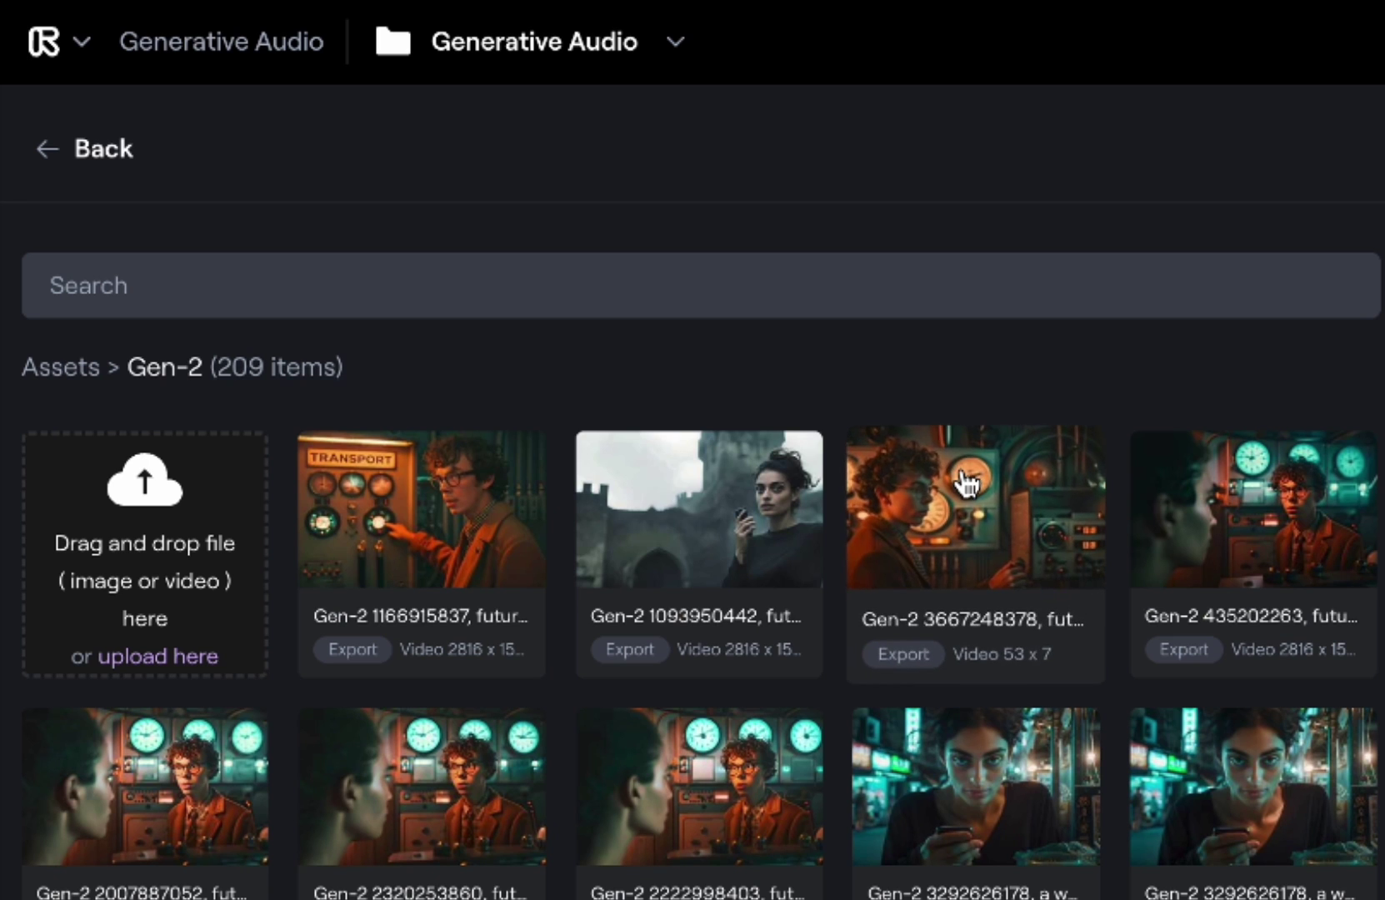
left_click(442, 532)
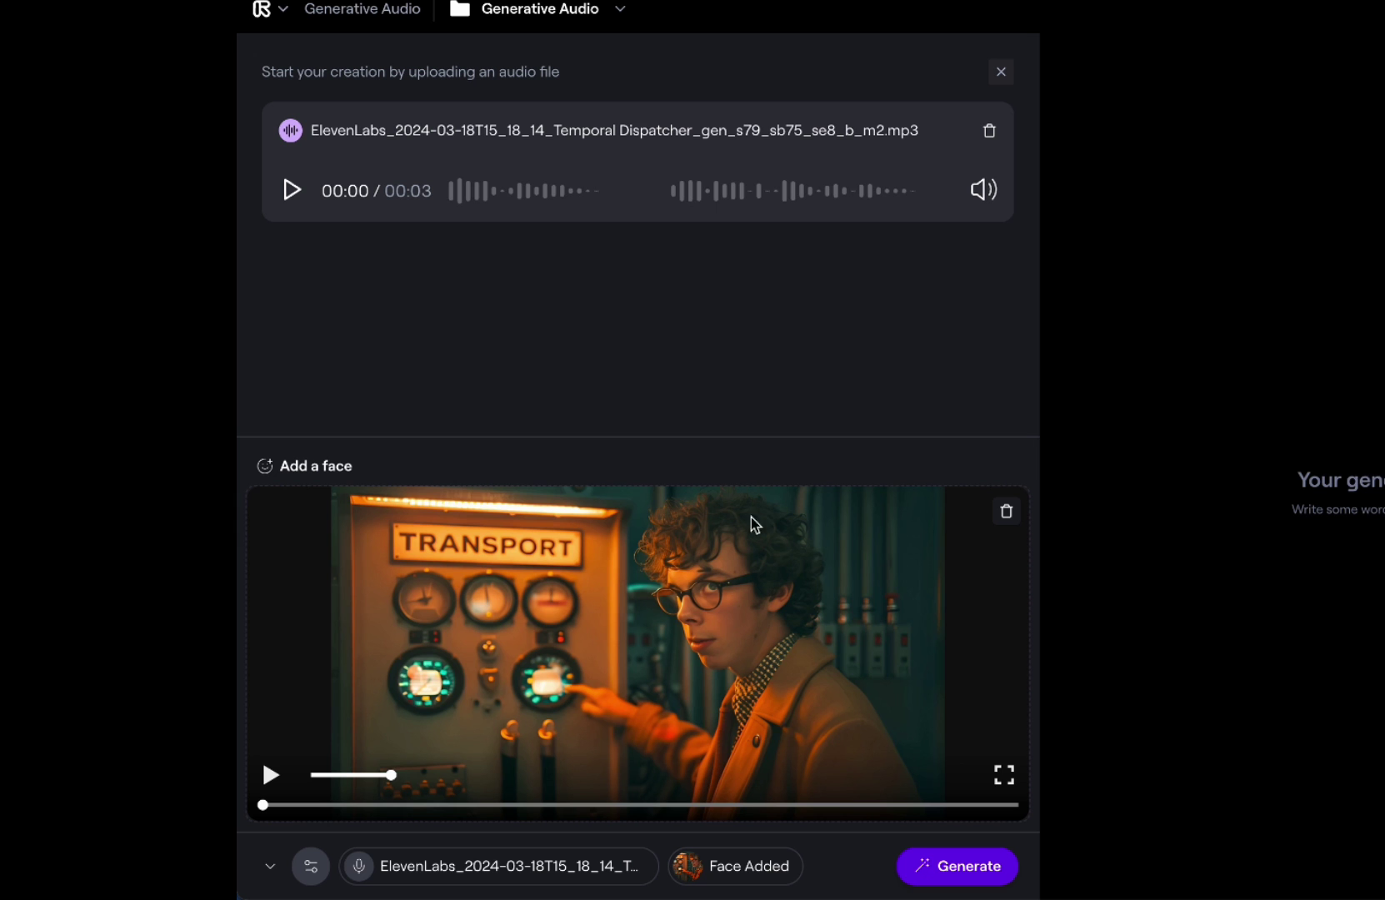
left_click(270, 775)
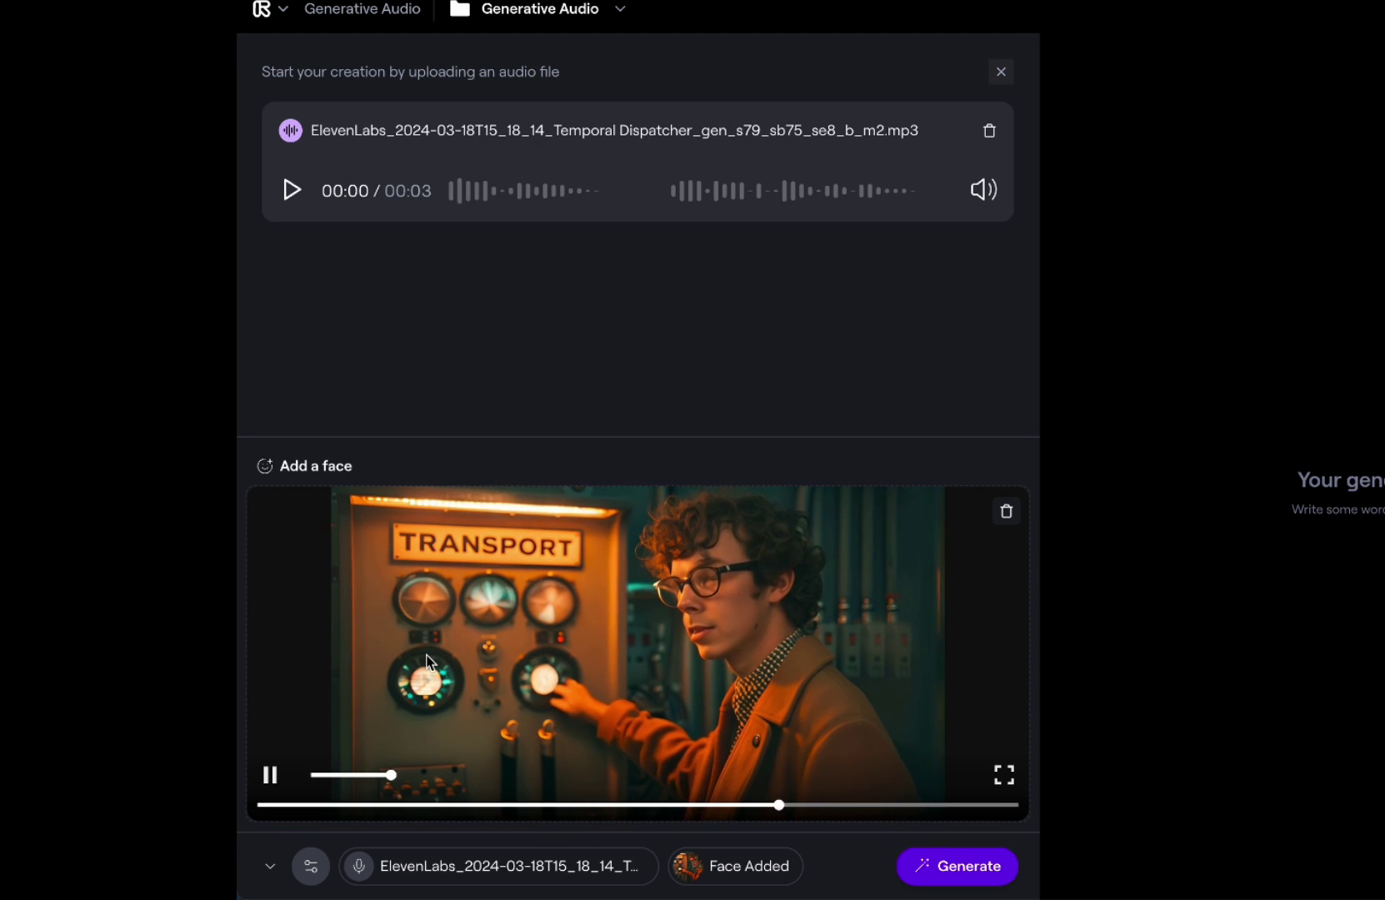
left_click(950, 871)
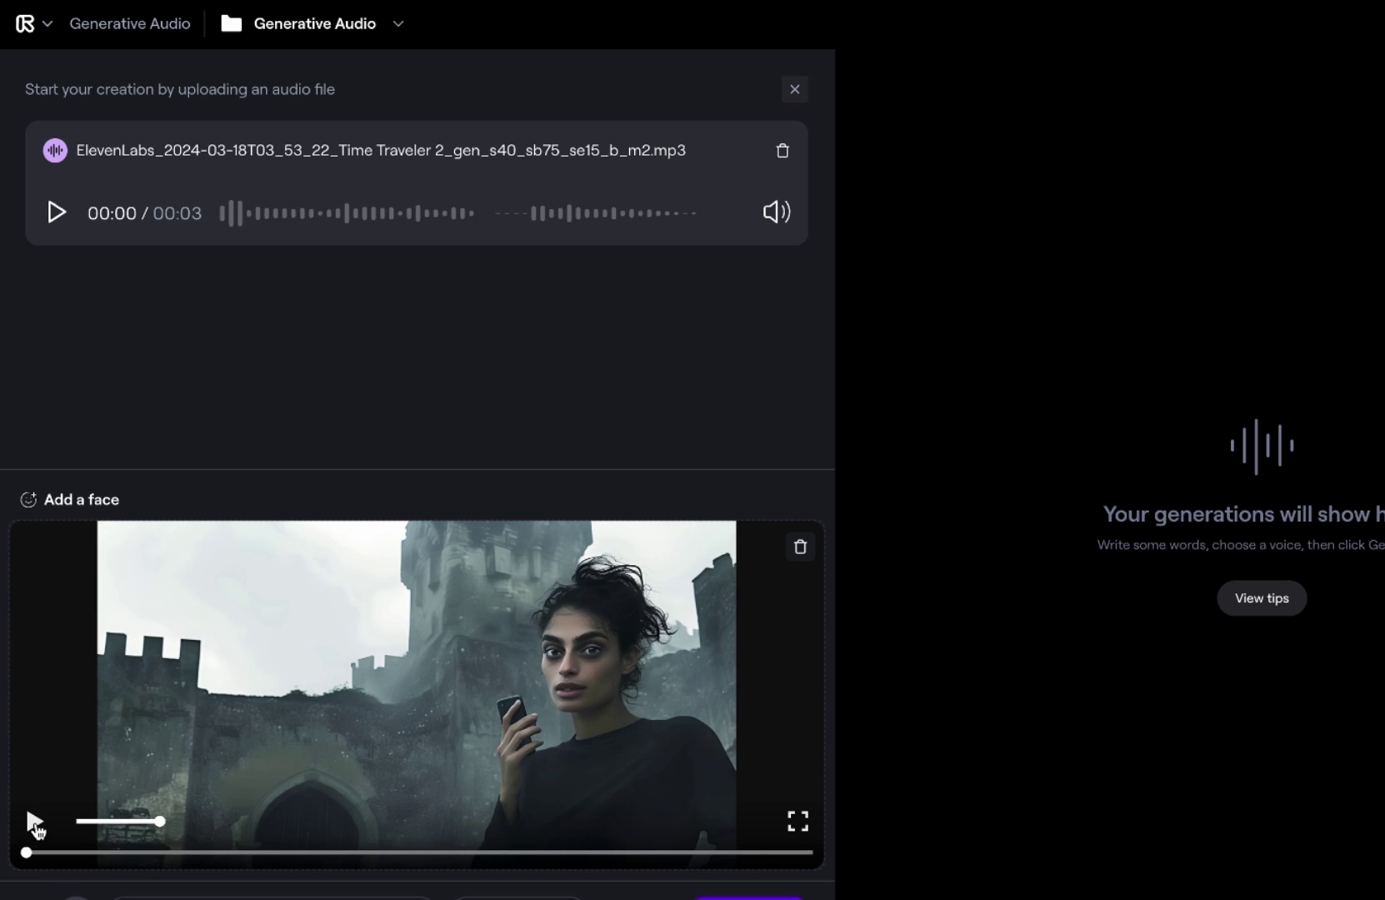
Play the clip of the woman at the castle that is loaded as the face for the Time Traveler 2 audio
left_click(34, 823)
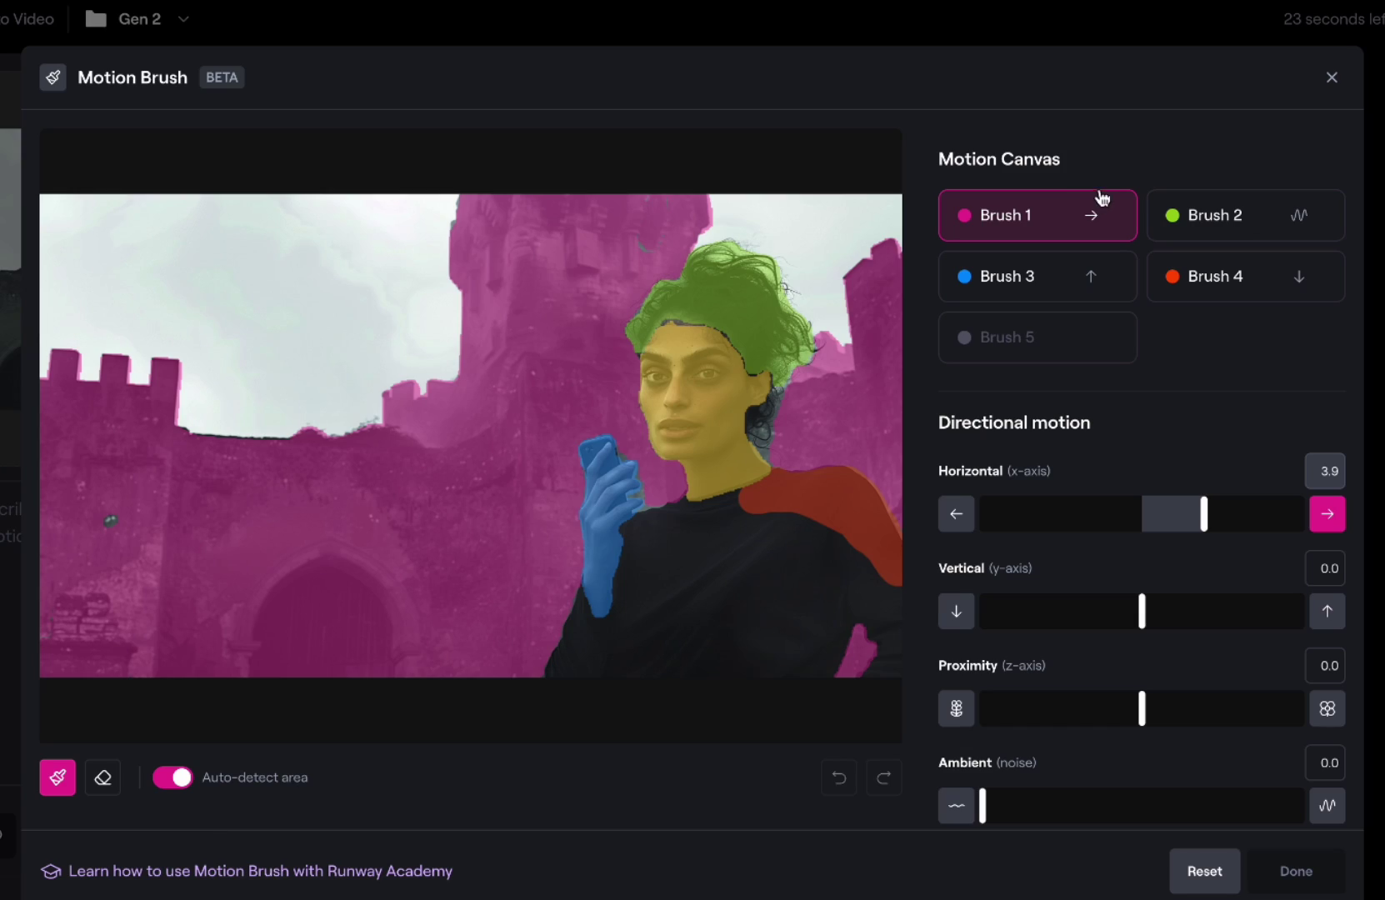
Reset the castle image's Motion Brush, paint the woman's hand and phone with Brush 1 and set vertical motion to 2.0
left_click(1224, 873)
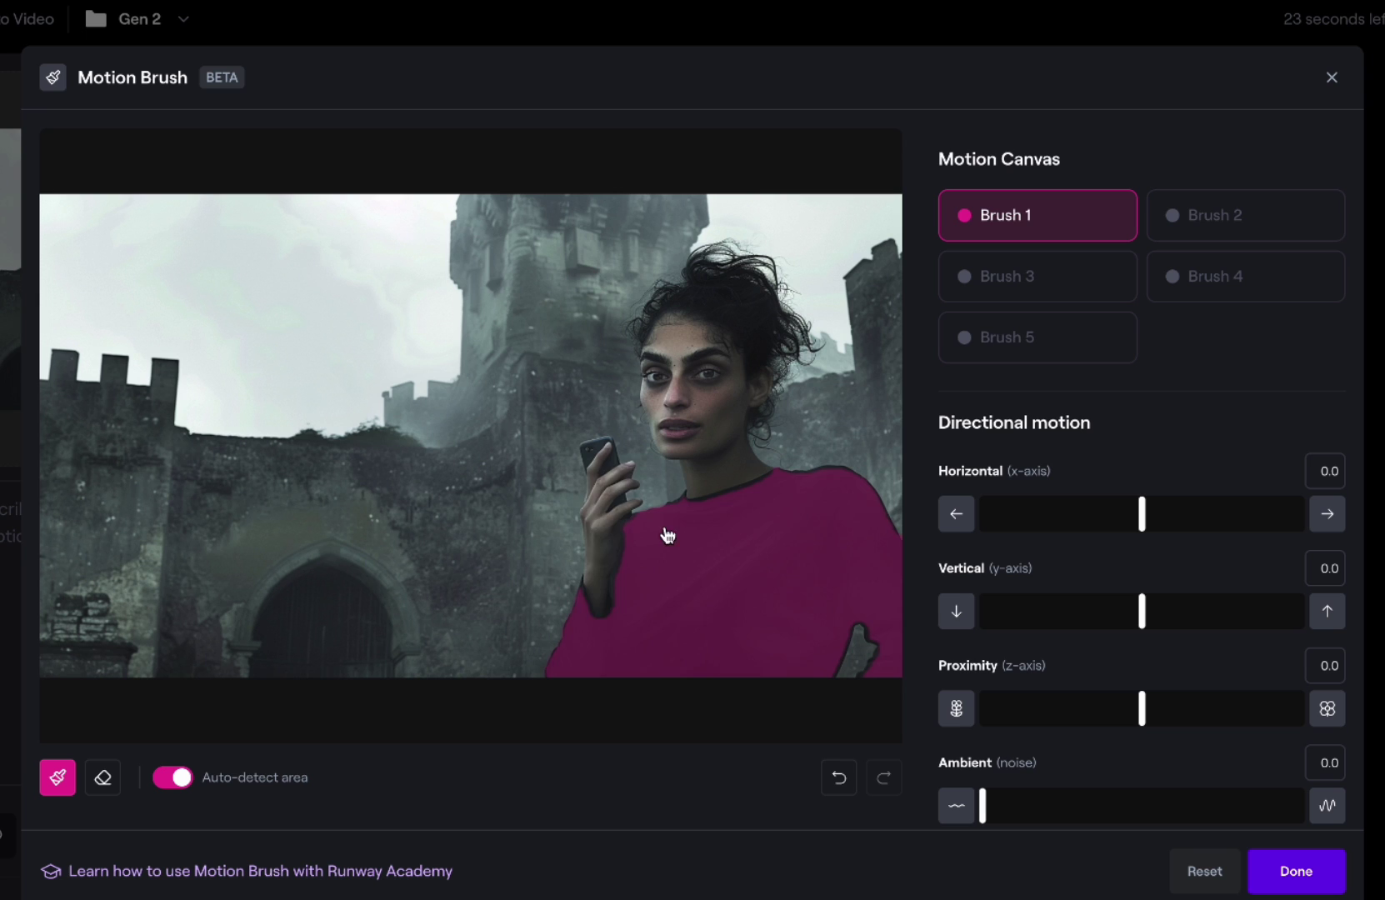
left_click(607, 517)
left_click(600, 457)
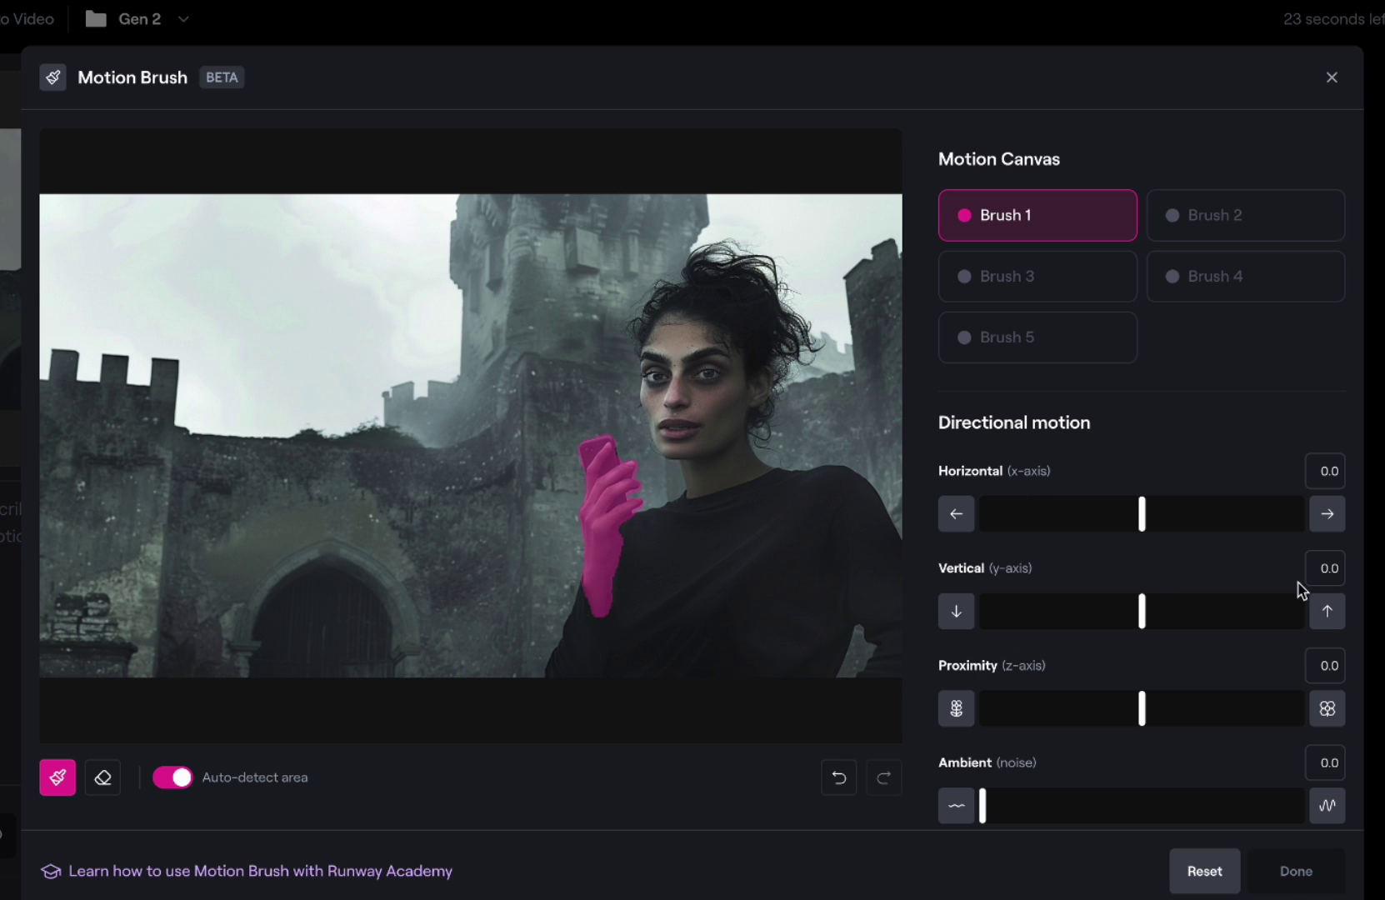
left_click(1326, 611)
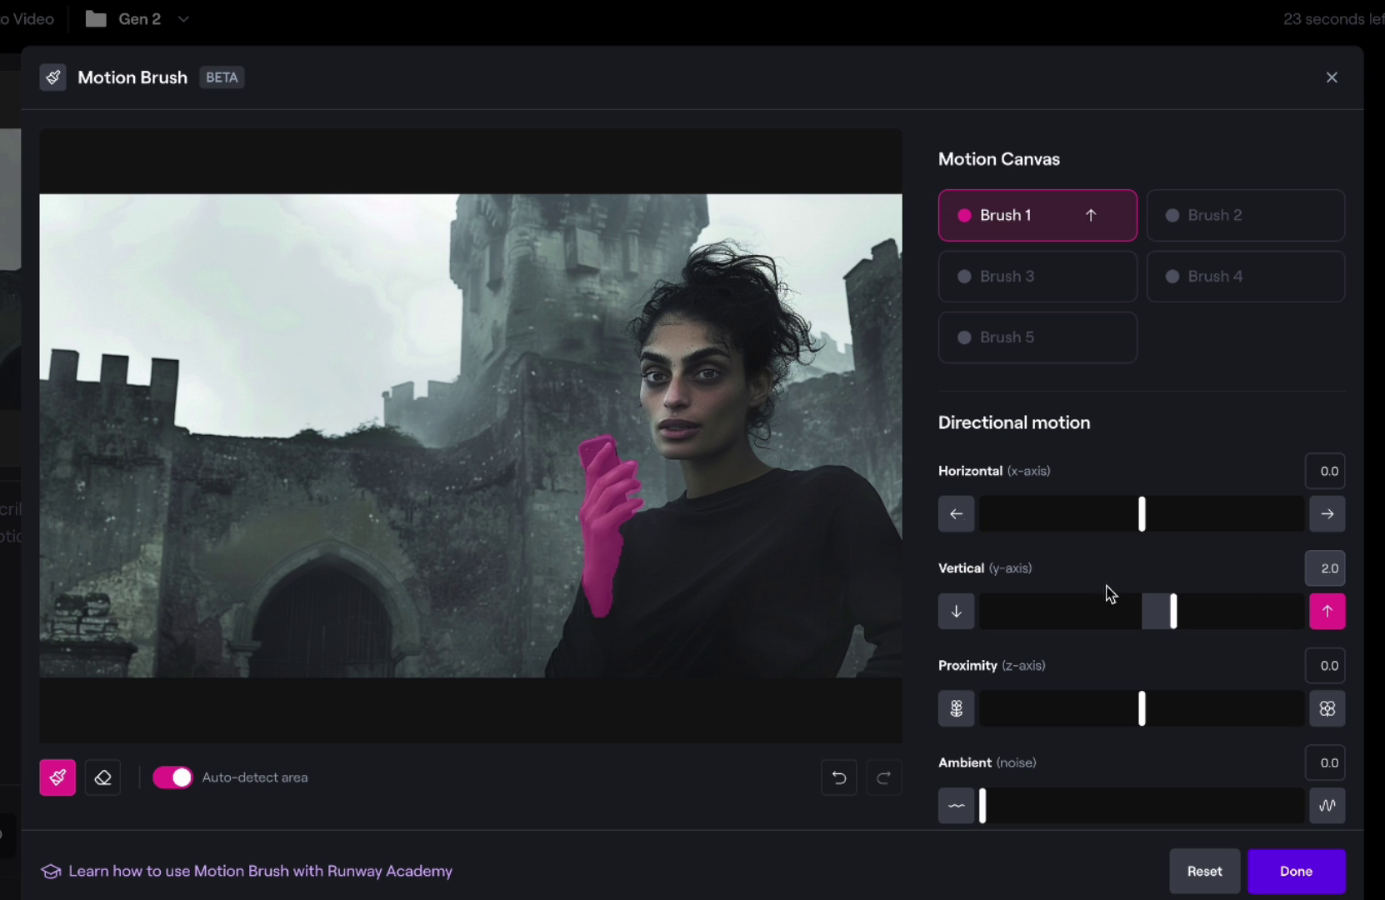
Paint the woman's hair with Brush 2 and add slight ambient motion to it
left_click(1193, 215)
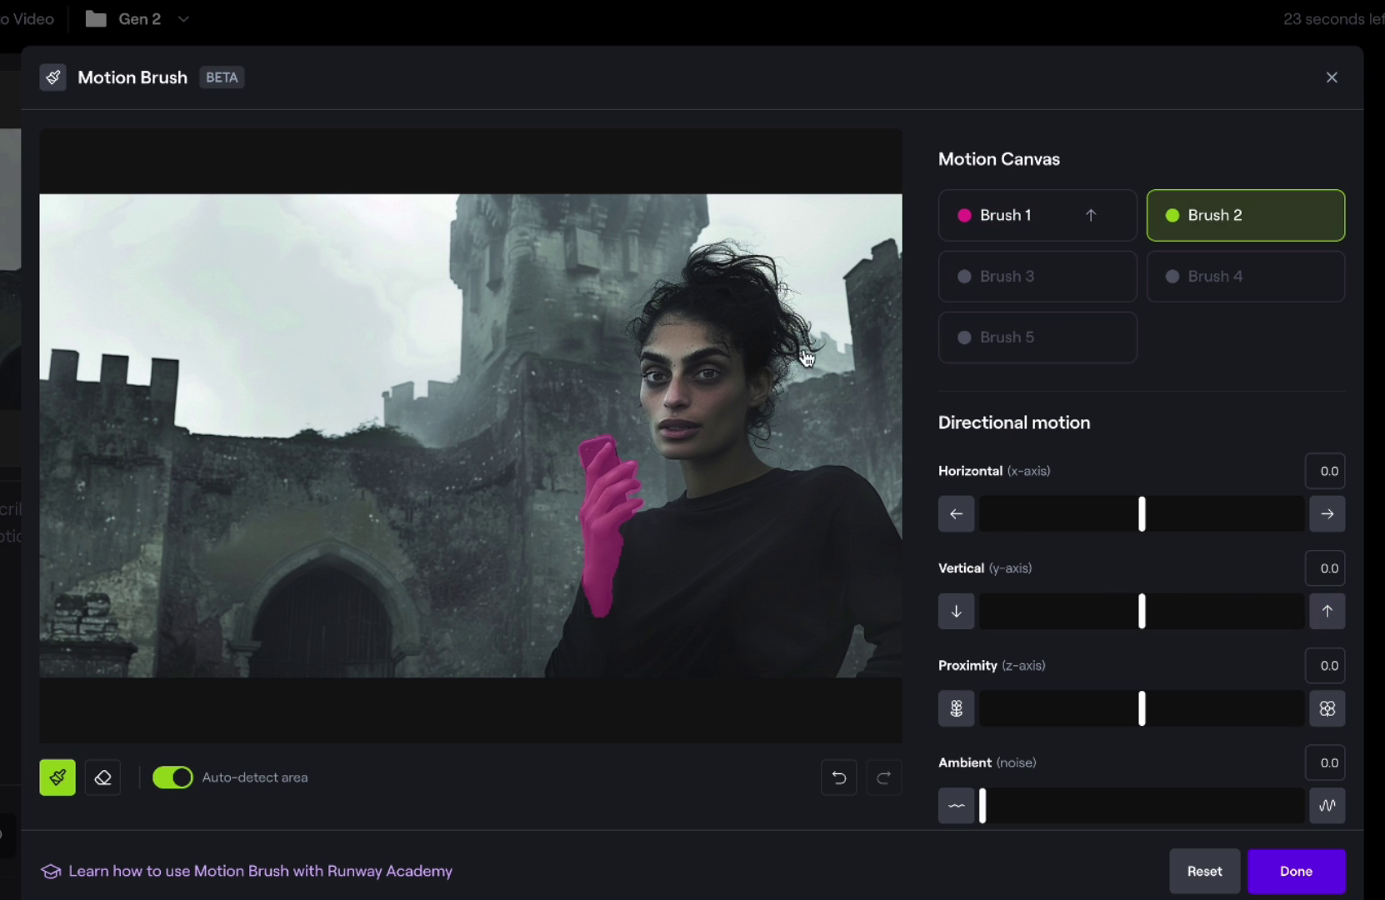
left_click(747, 326)
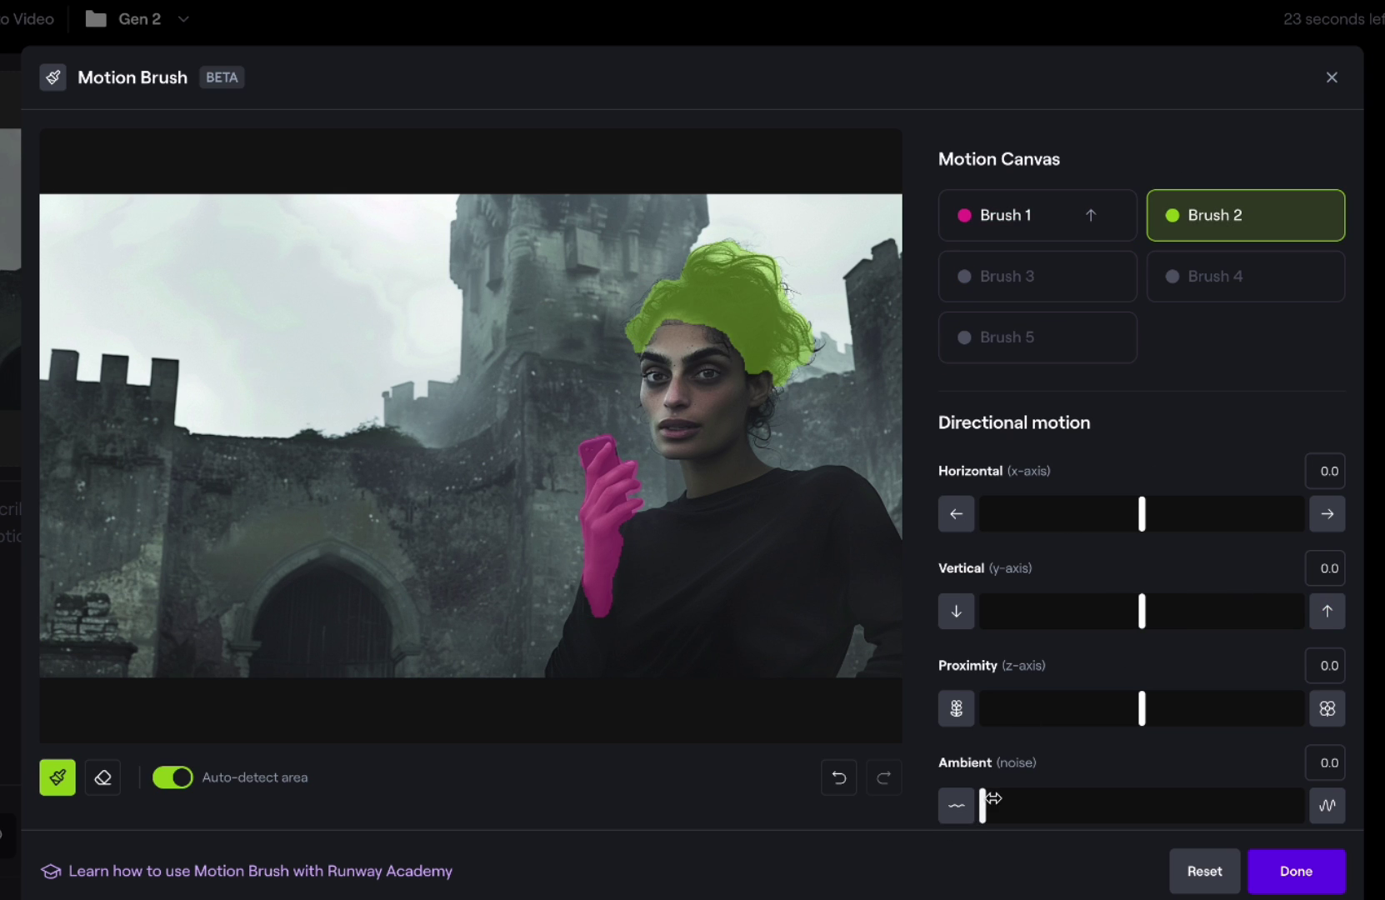
left_click_drag(991, 798, 1011, 800)
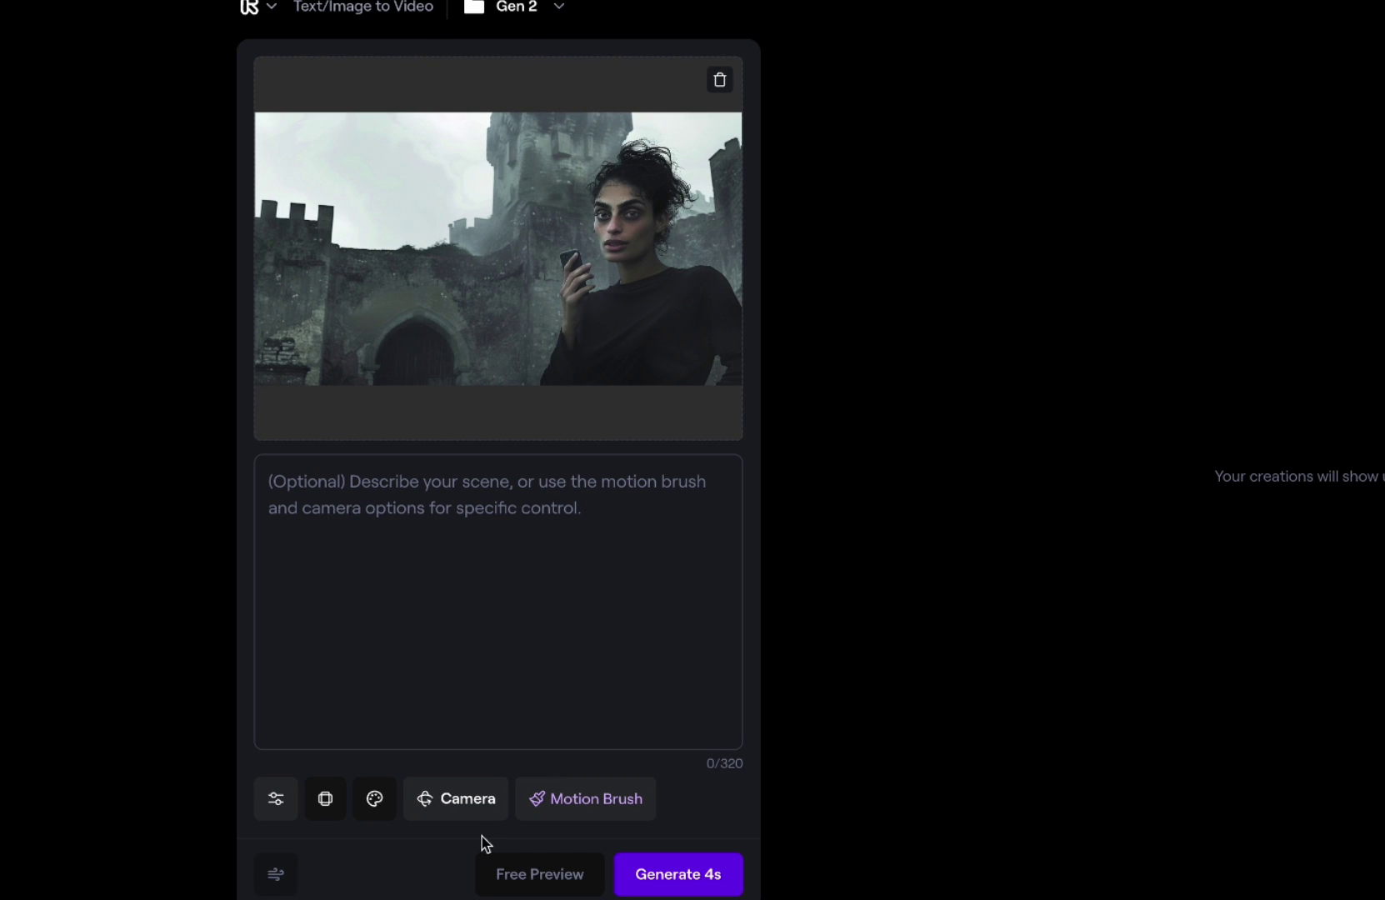
Set the castle shot's camera pan to 2.7 and roll to -4.4, save the camera motion and generate the 4-second video
left_click(460, 808)
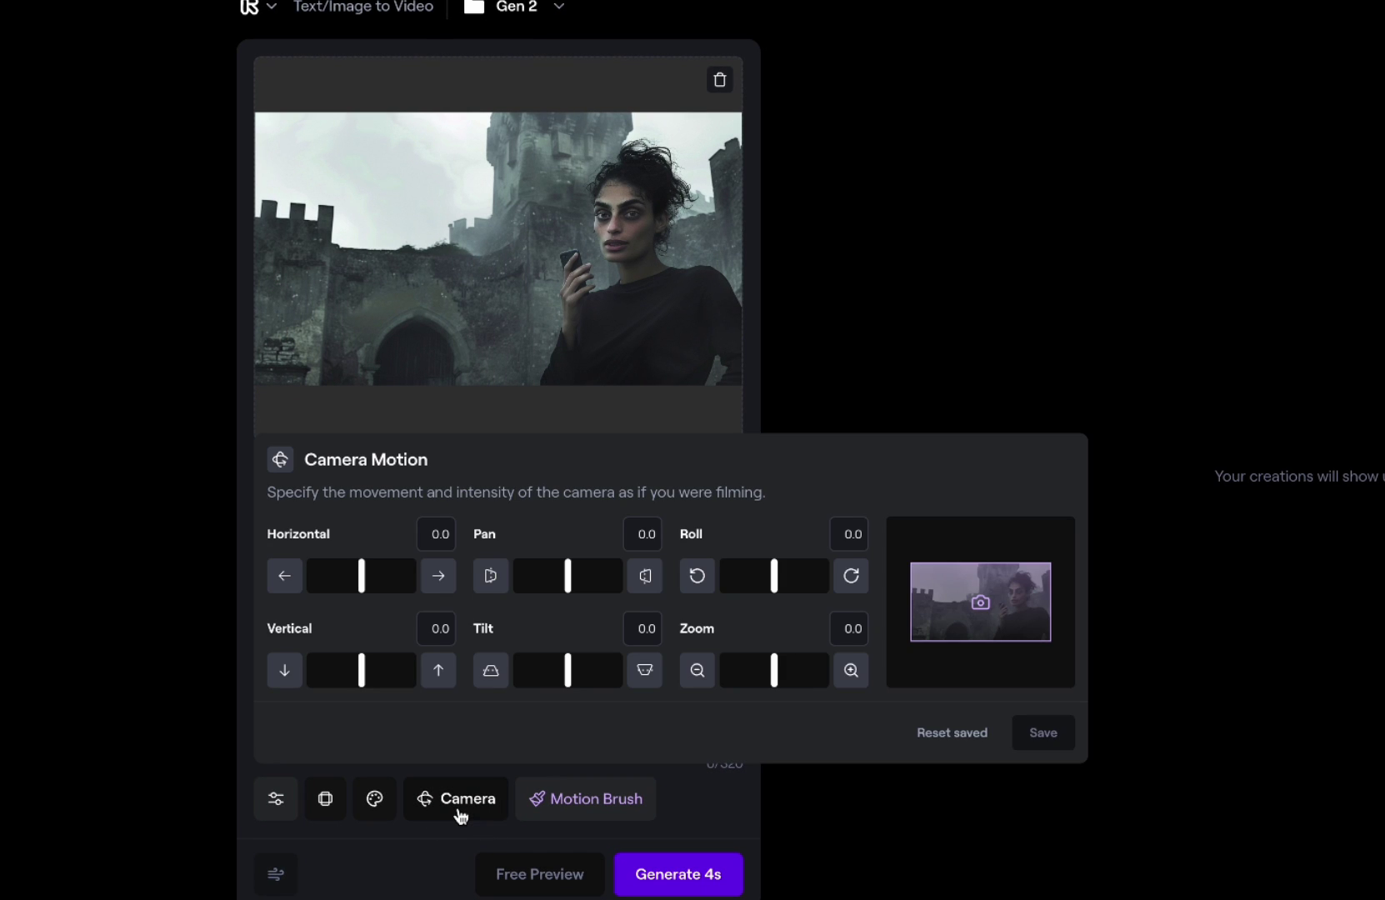
mouse_move(568, 576)
left_mouse_down()
mouse_move(531, 576)
mouse_move(650, 576)
mouse_move(581, 576)
left_mouse_up()
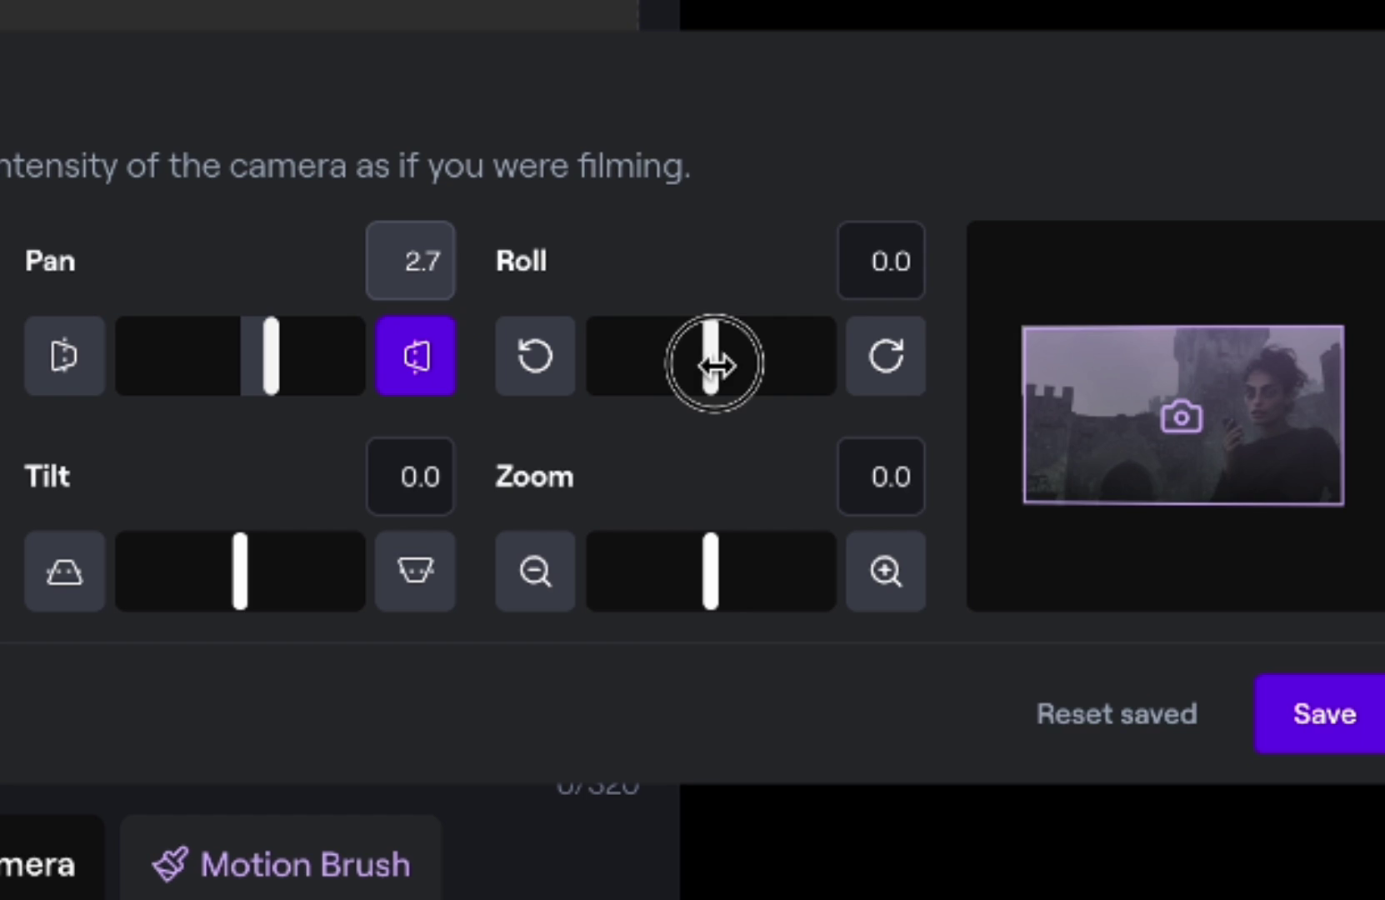
left_click_drag(714, 364, 658, 383)
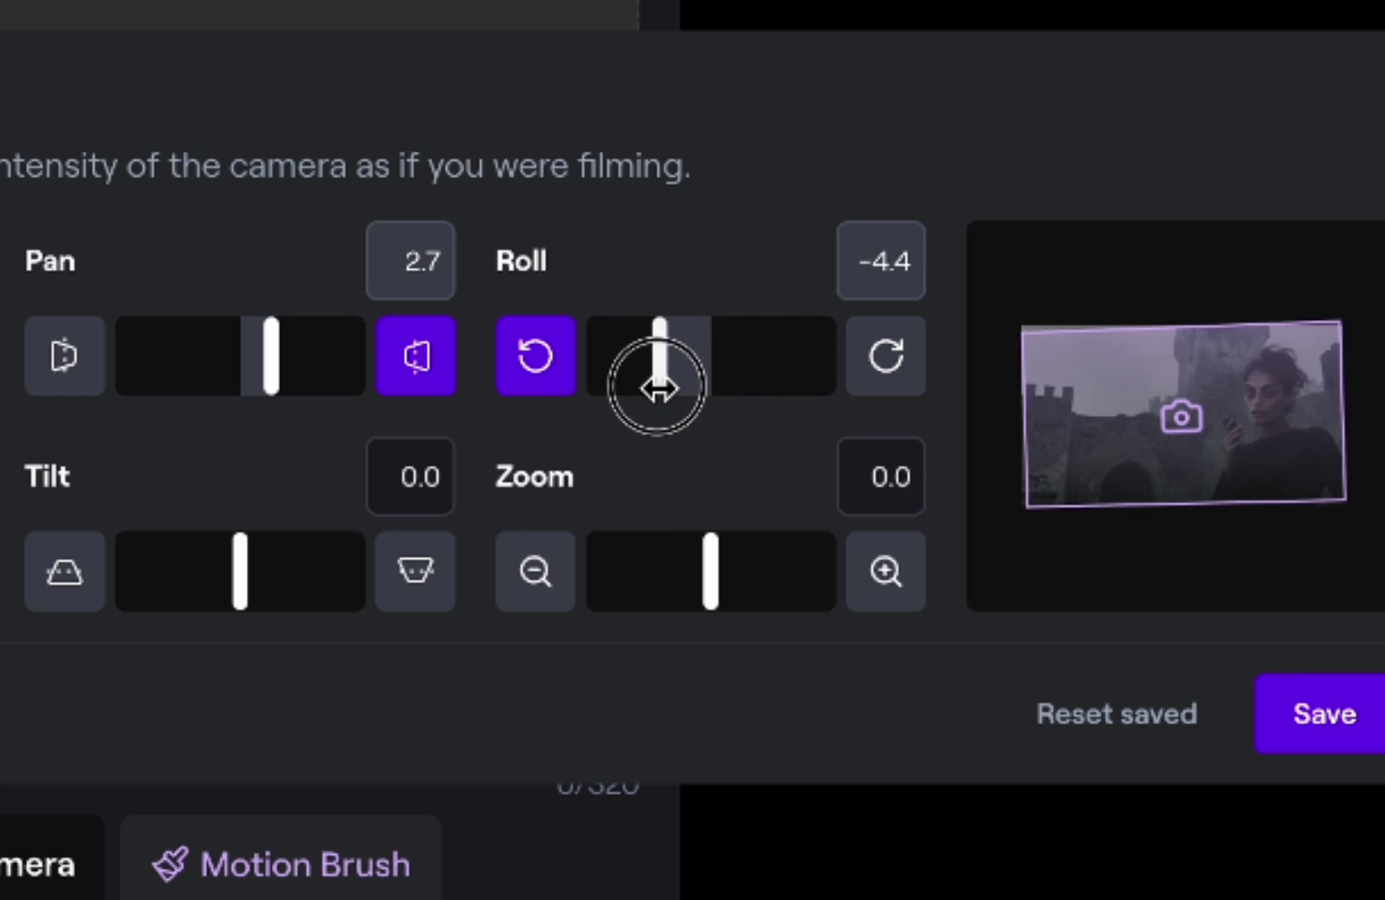
left_click(1320, 714)
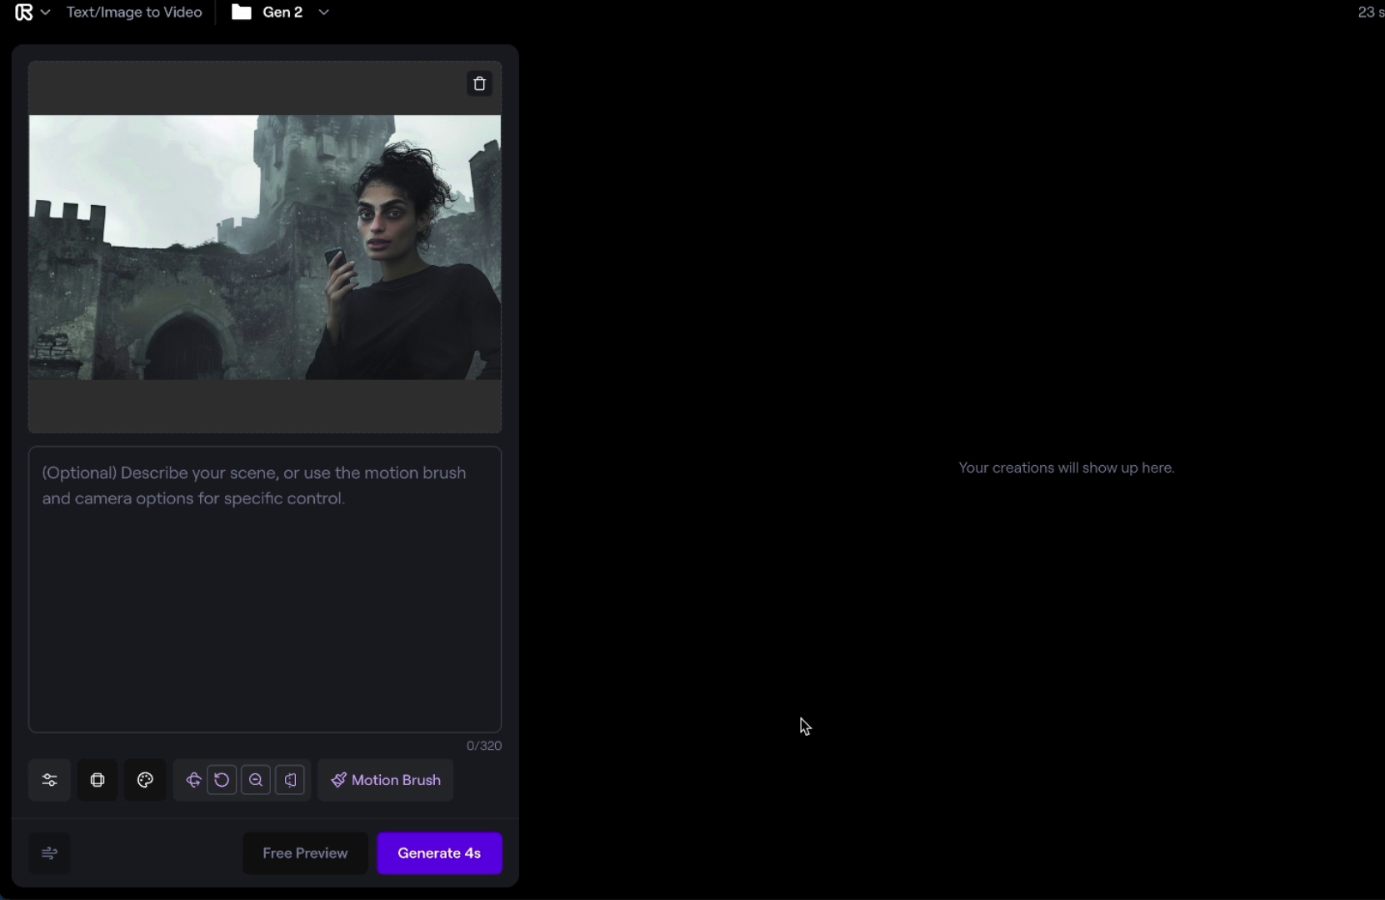
left_click(440, 855)
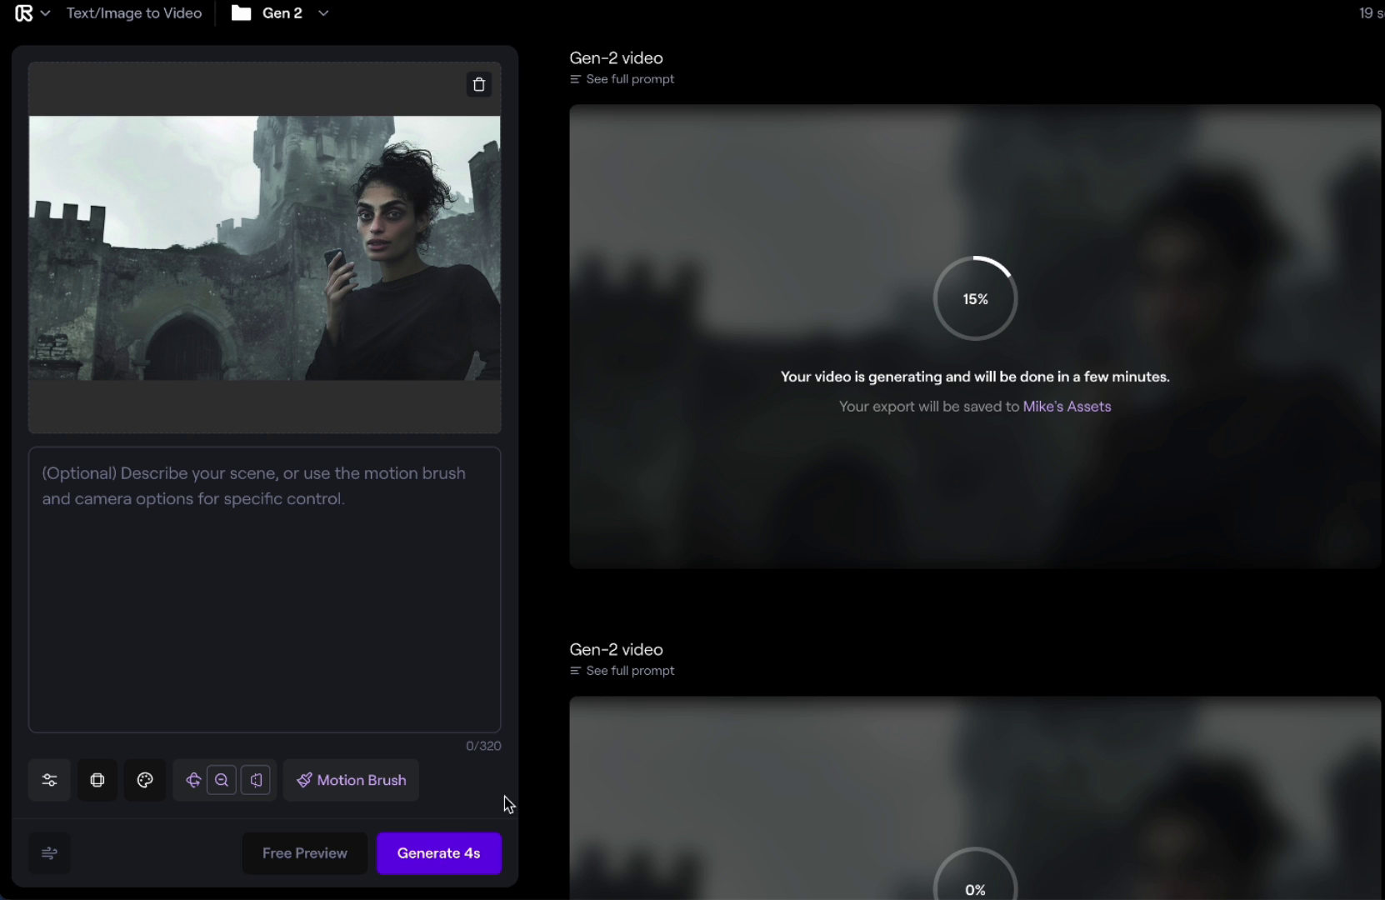